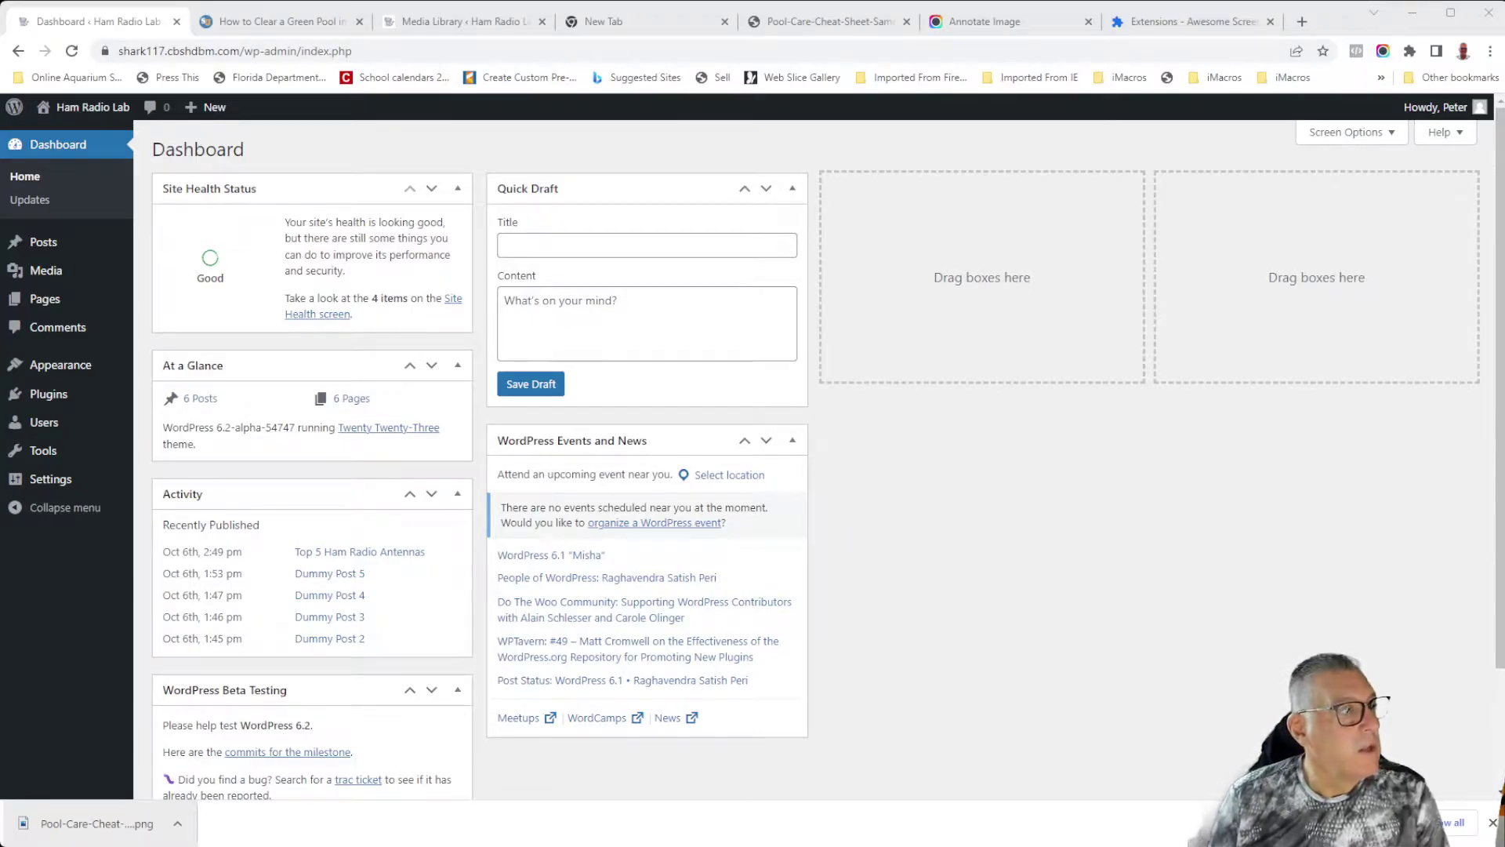
Create a new post titled 'Reusable' and put the cursor in its first empty block.
mouse_move(43, 242)
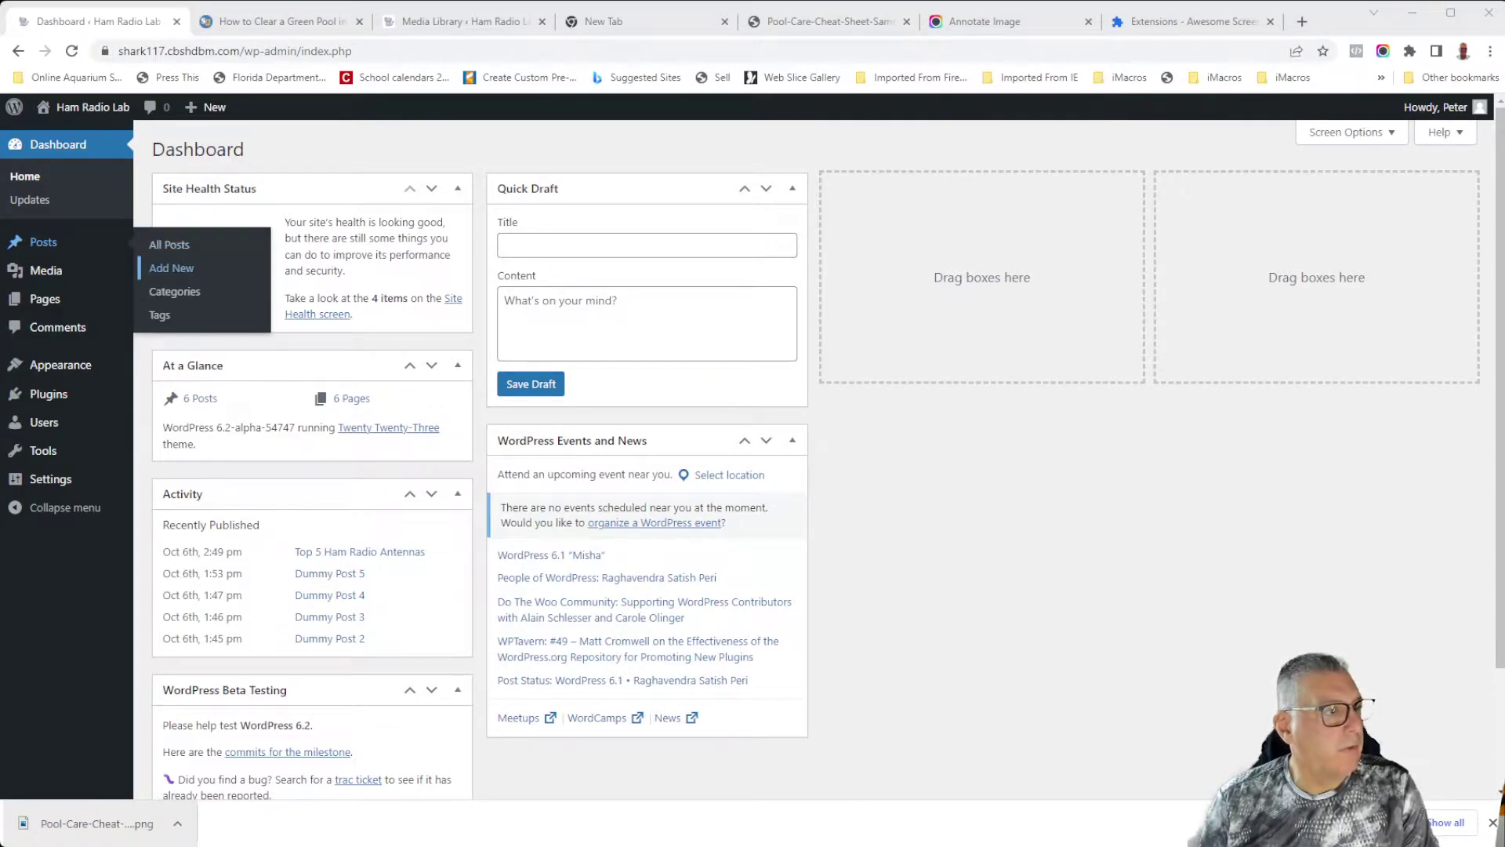
left_click(174, 268)
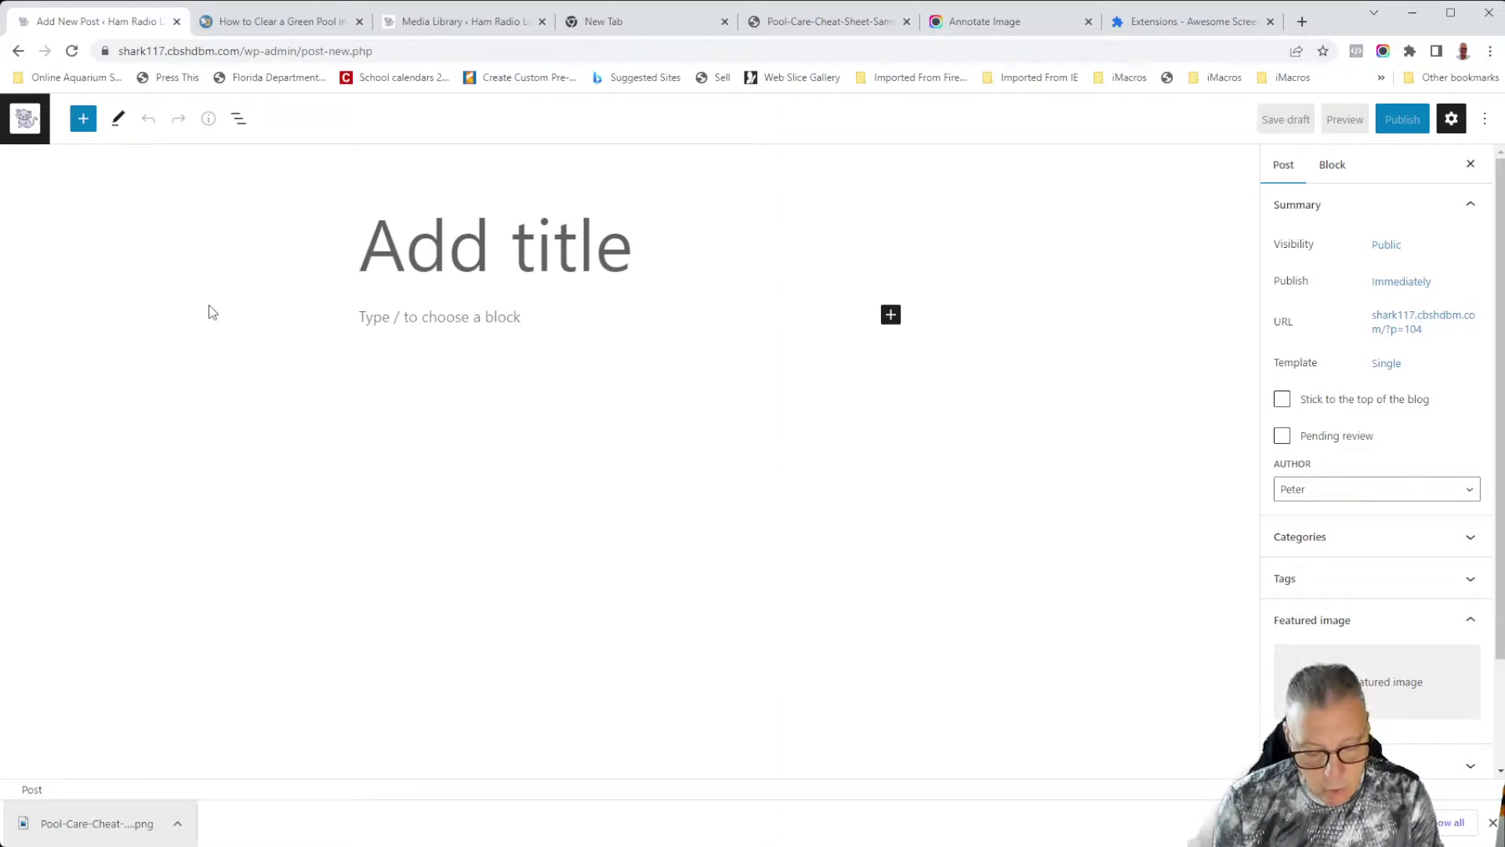
type("Reusable")
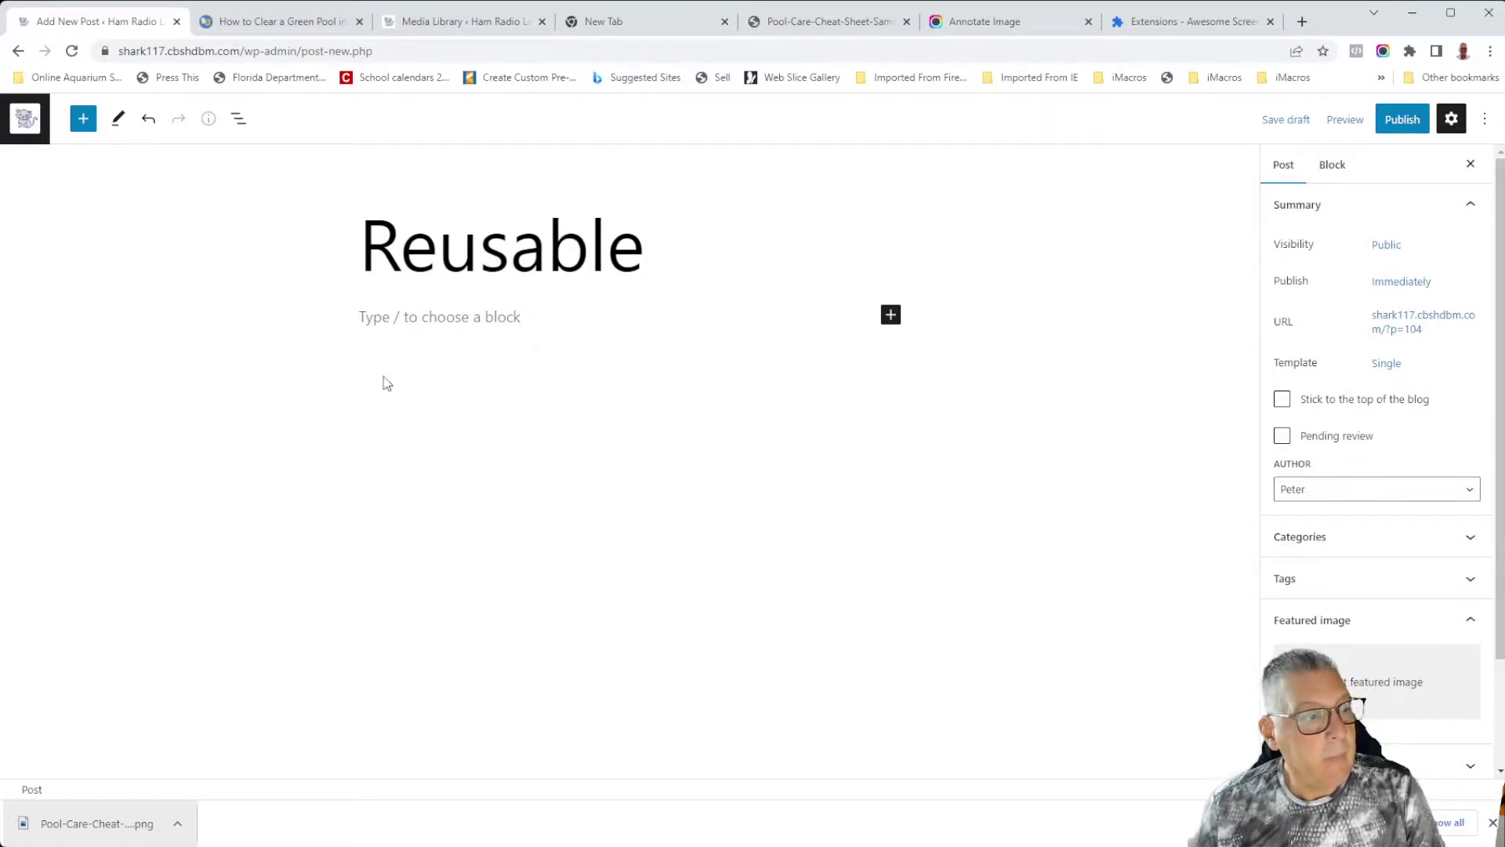
left_click(426, 350)
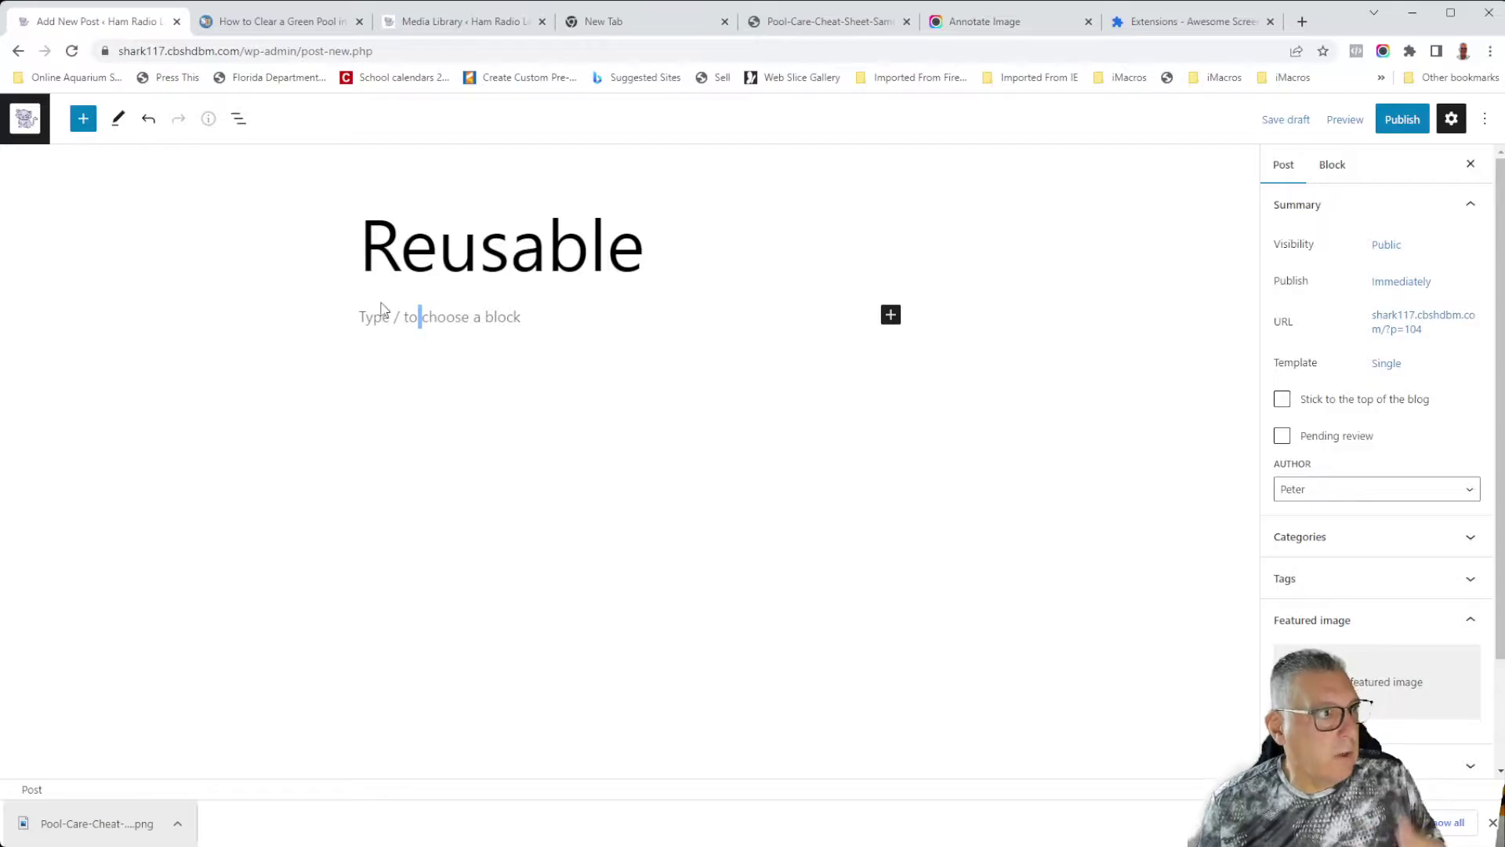
left_click(263, 30)
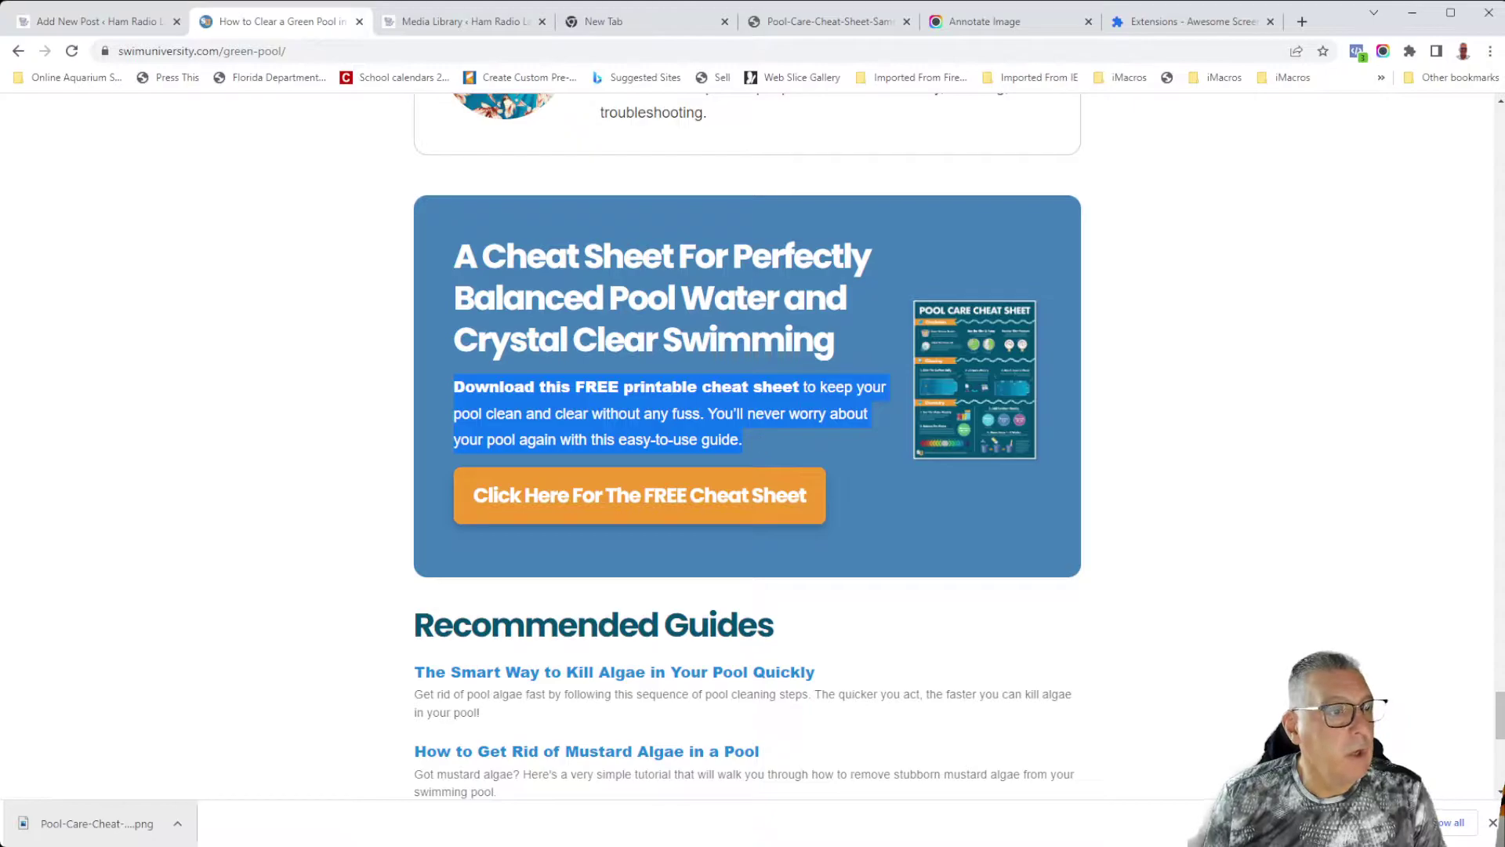
left_click(62, 25)
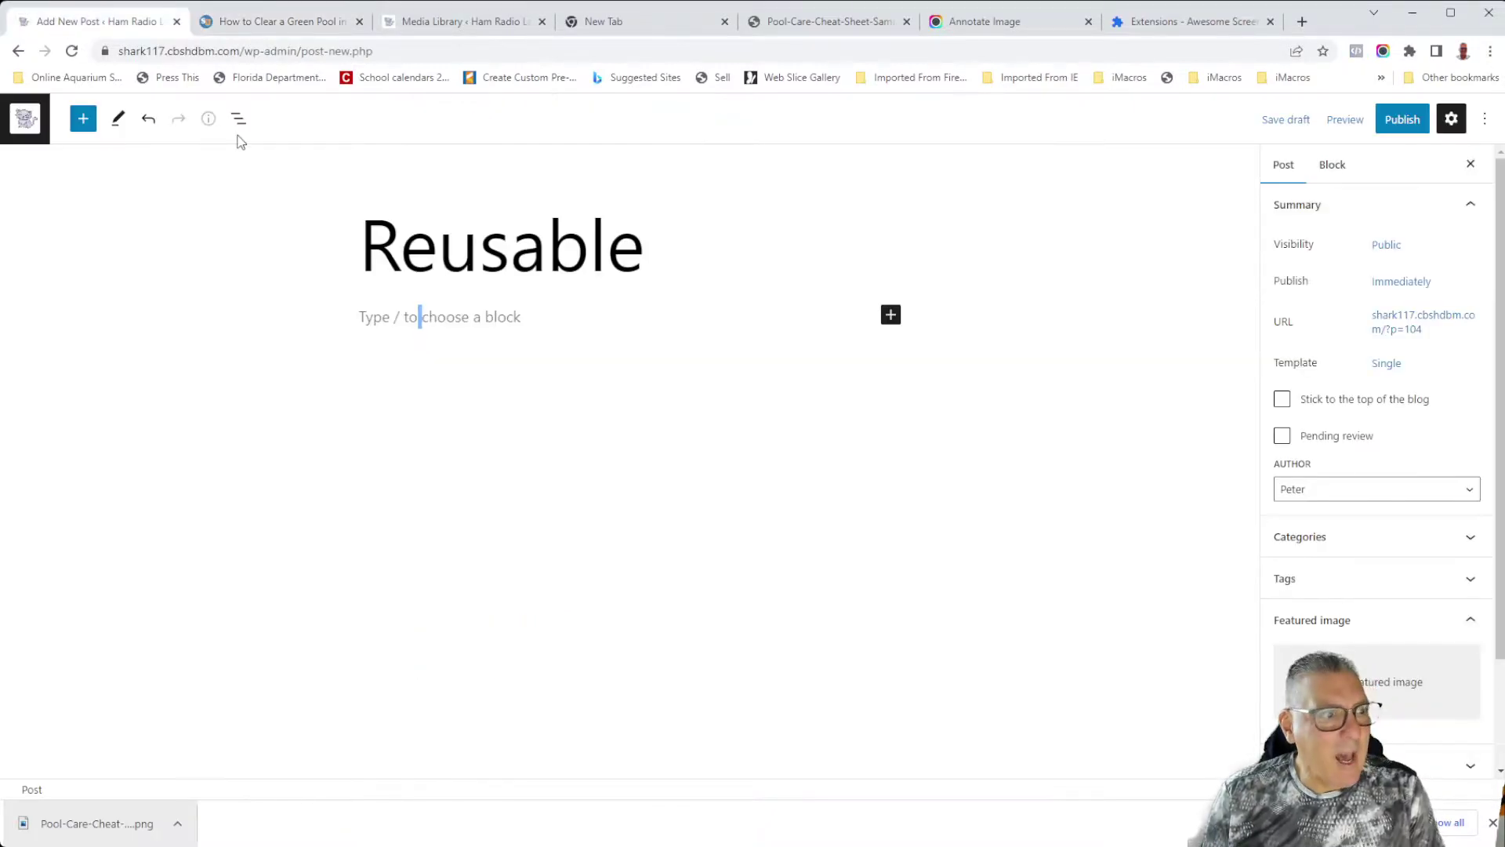
Add a Cover block to the post filled with blue.
left_click(891, 315)
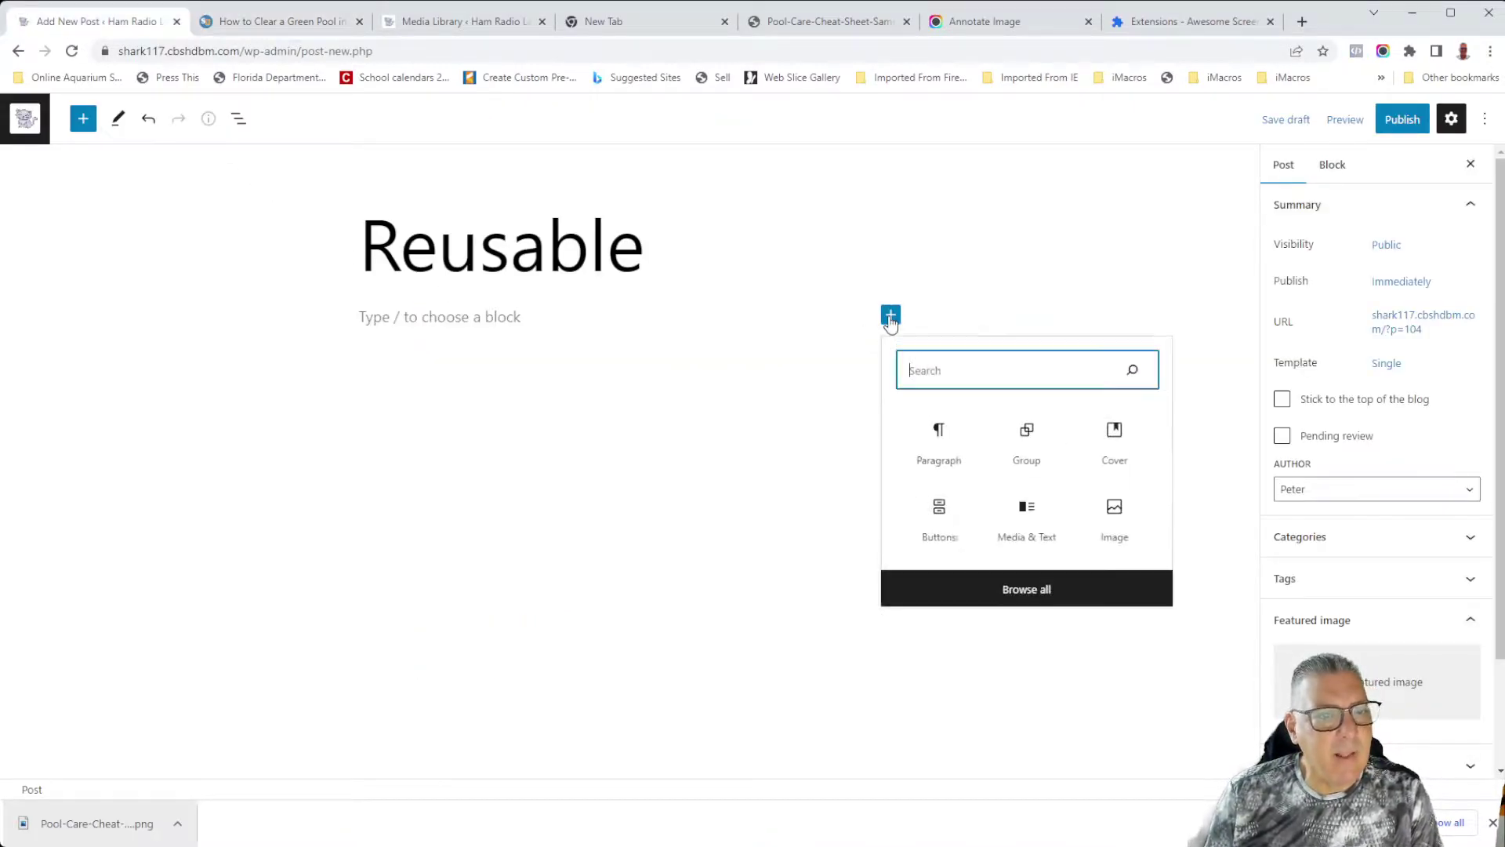
left_click(1114, 433)
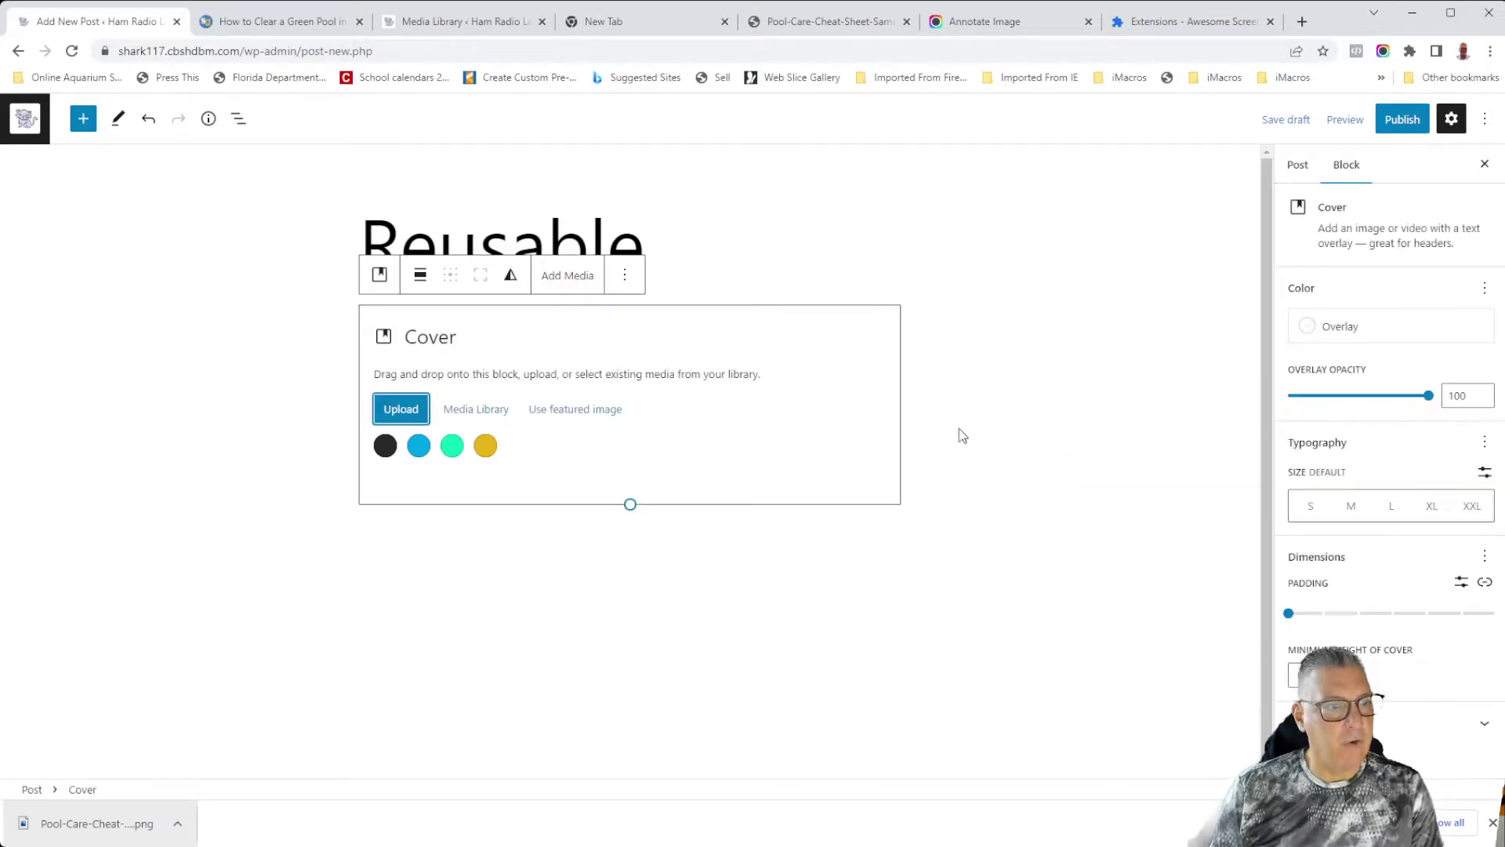
left_click(419, 445)
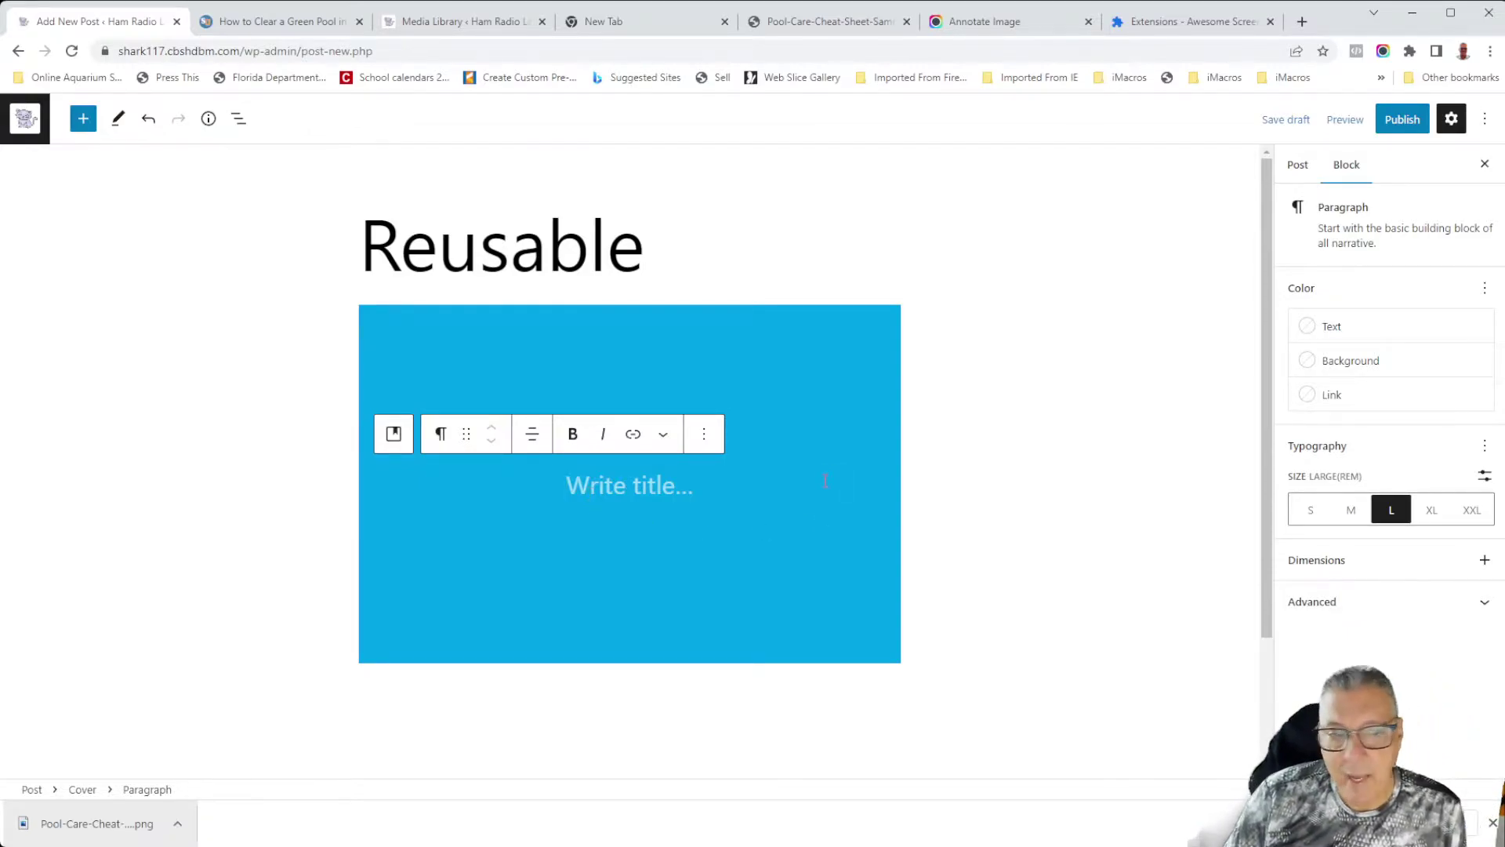
Remove the blue Cover block using its options menu in the List View outline.
left_click(239, 119)
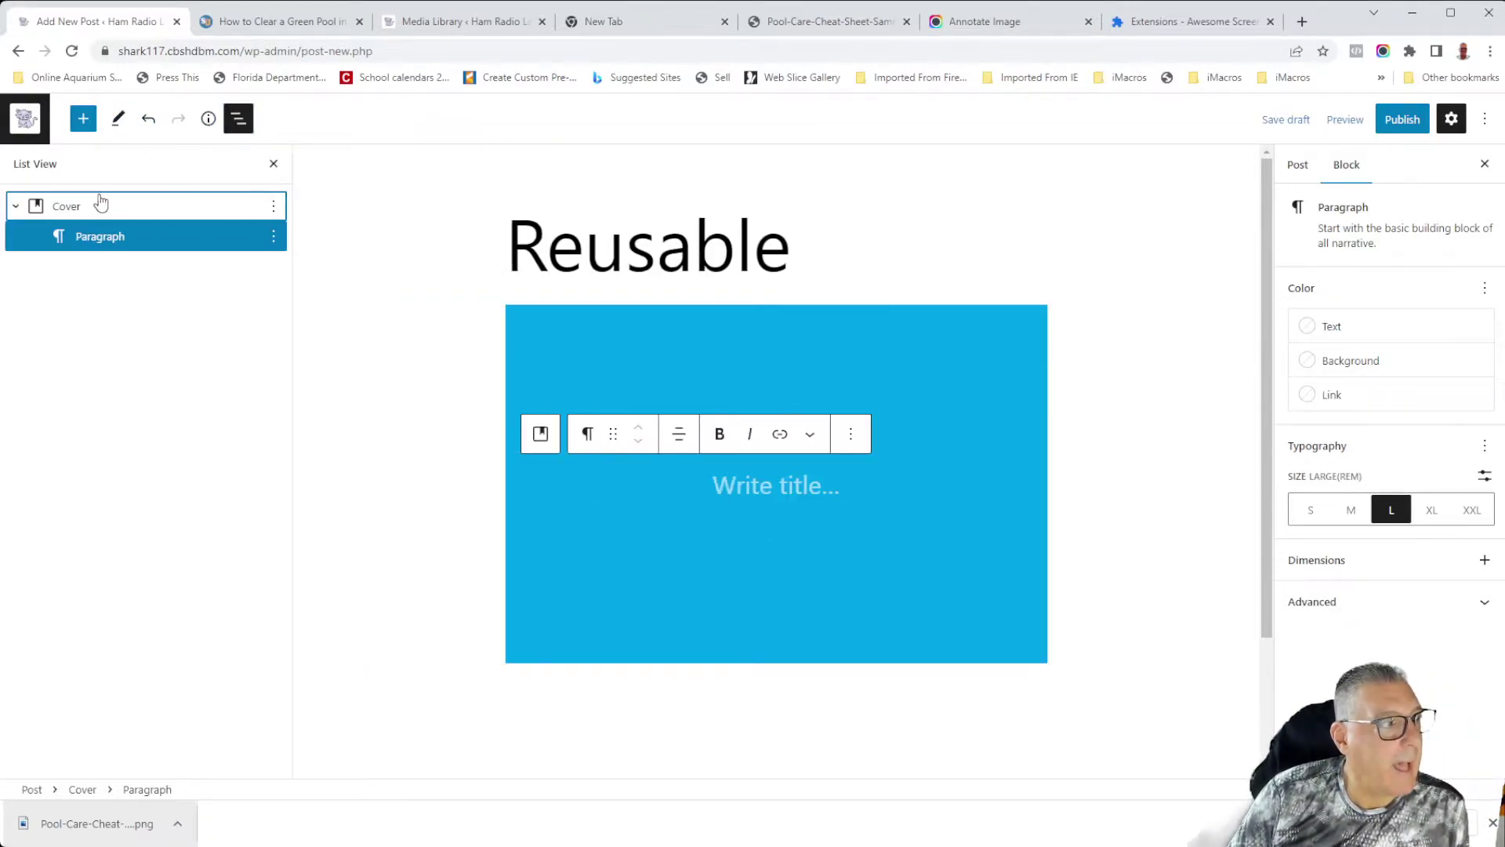
left_click(92, 216)
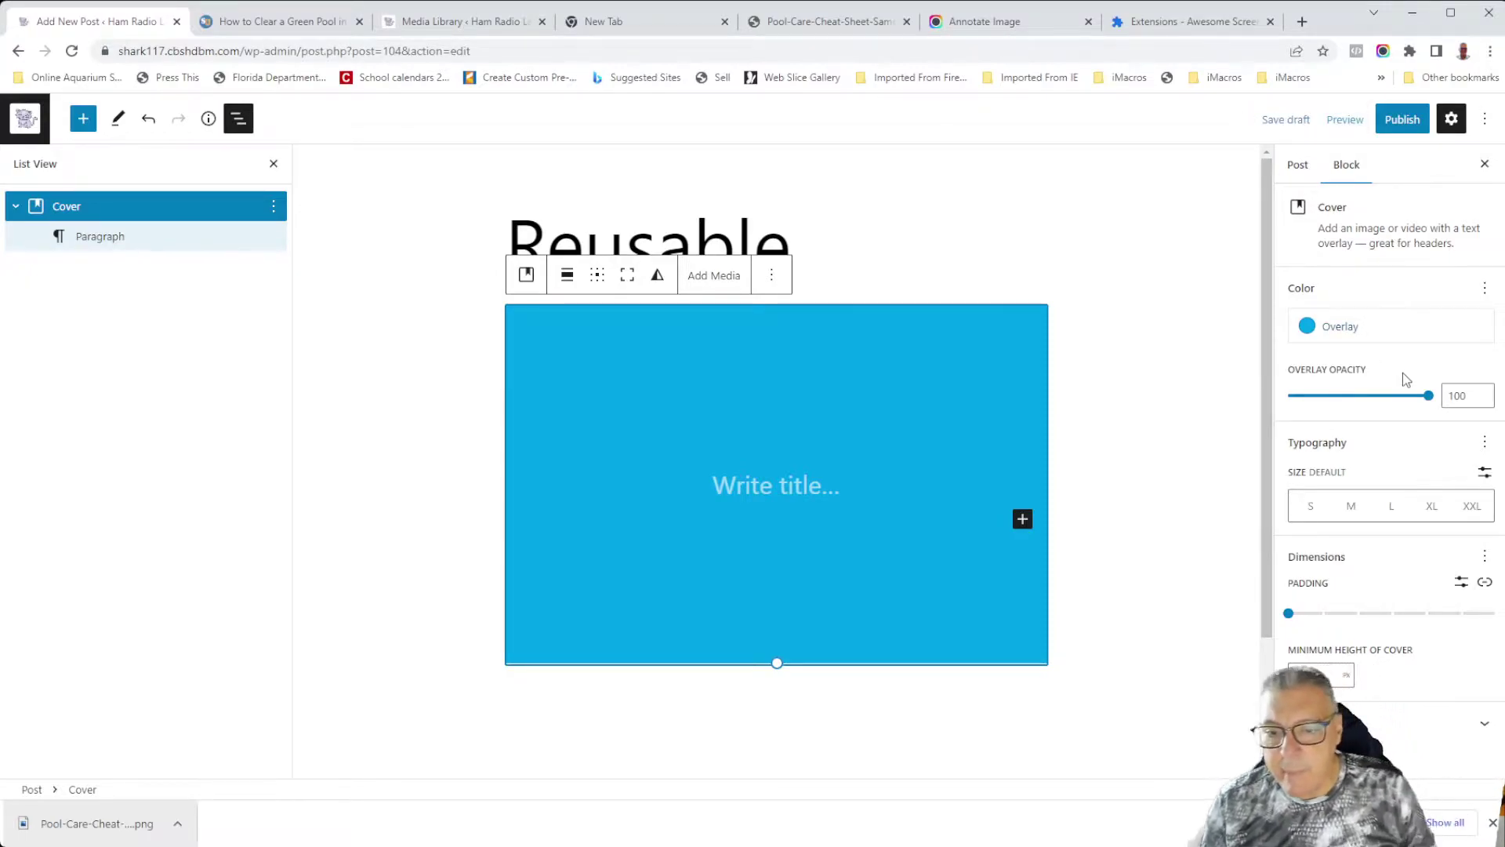
left_click(302, 30)
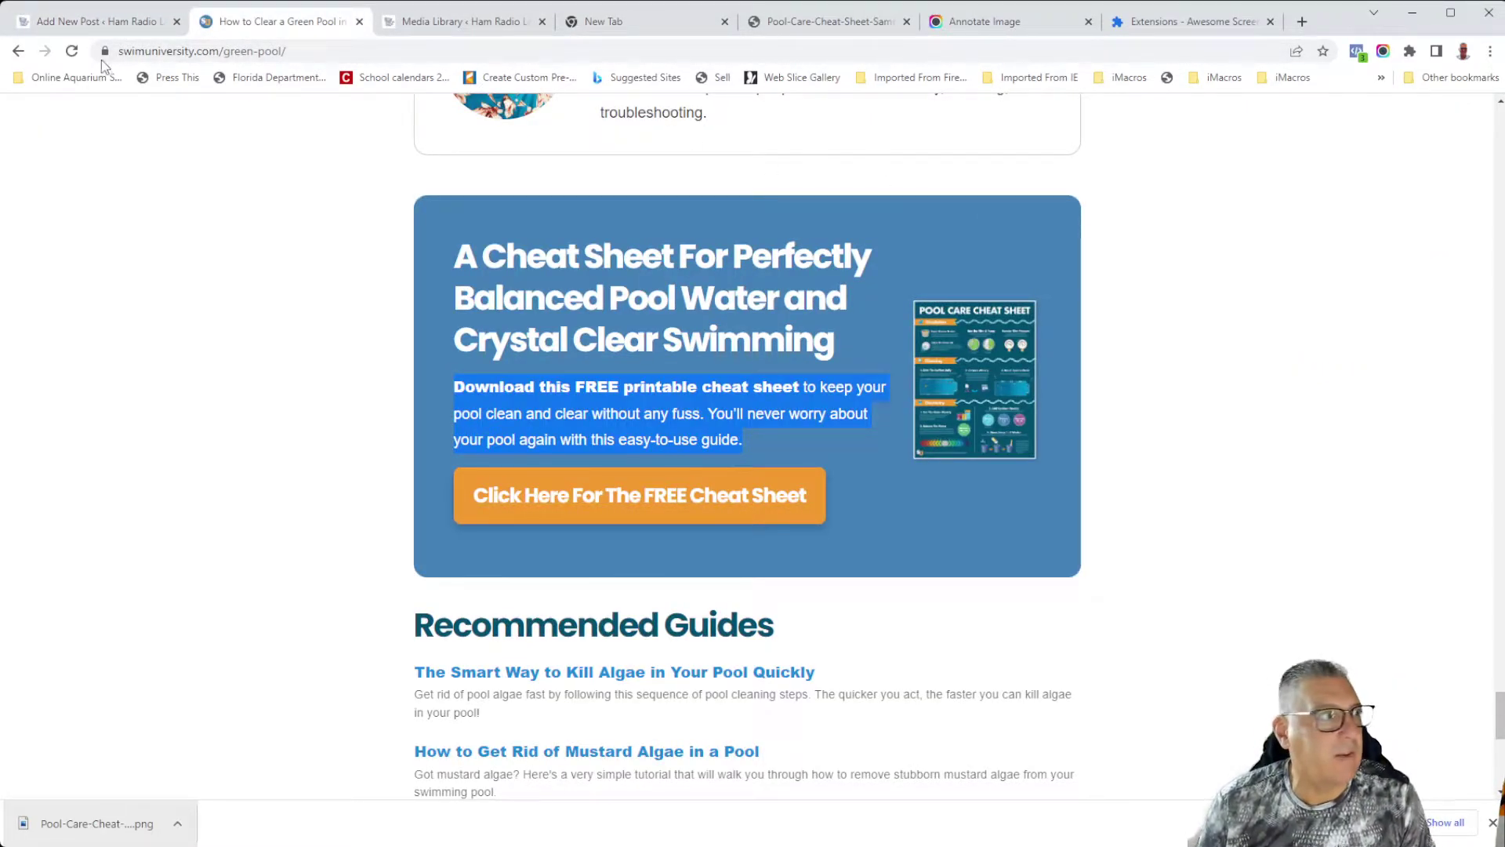
left_click(92, 22)
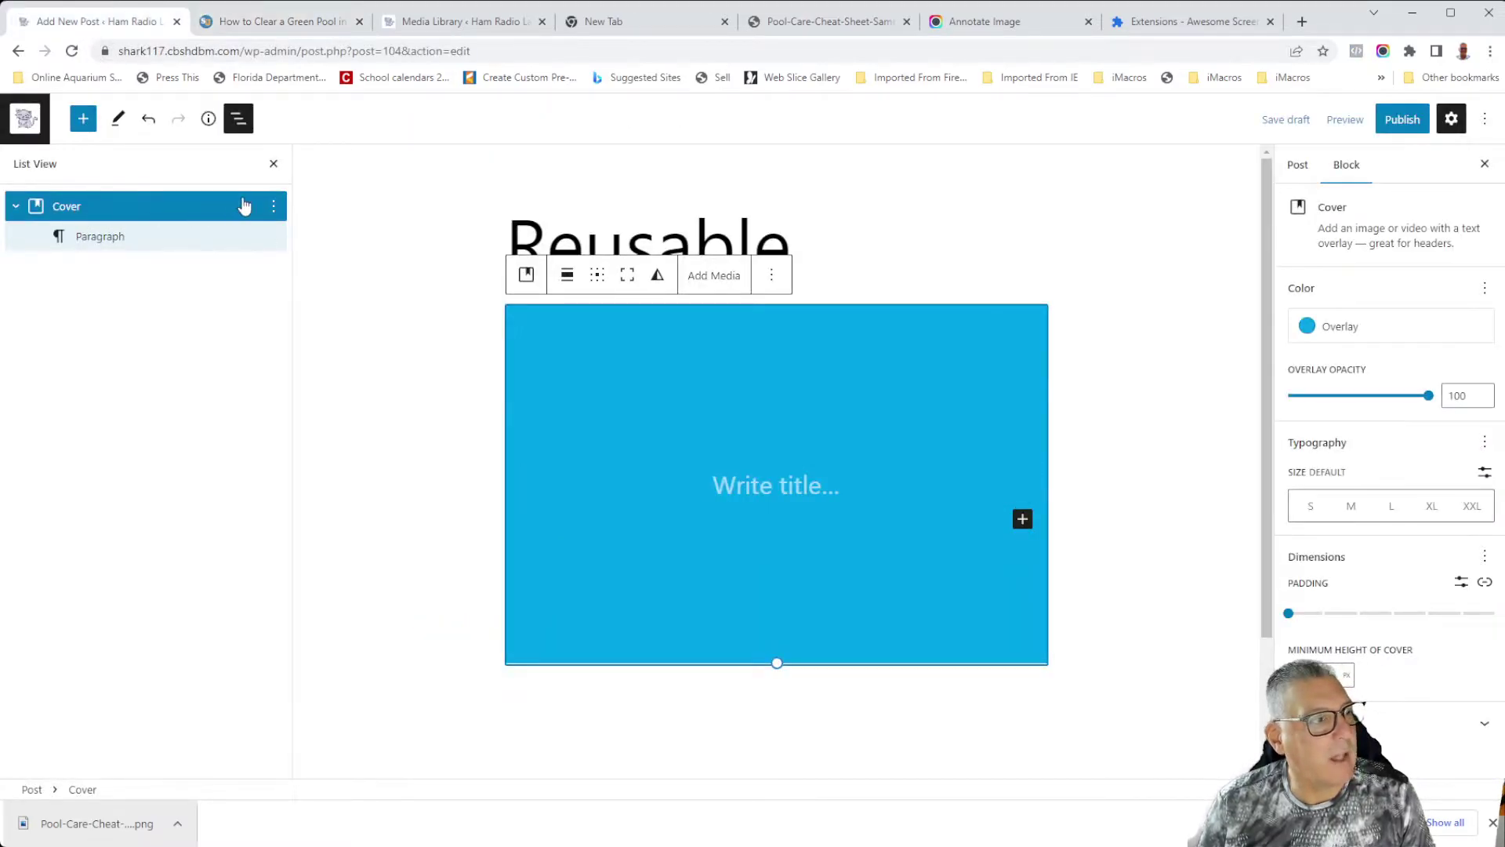
left_click(274, 205)
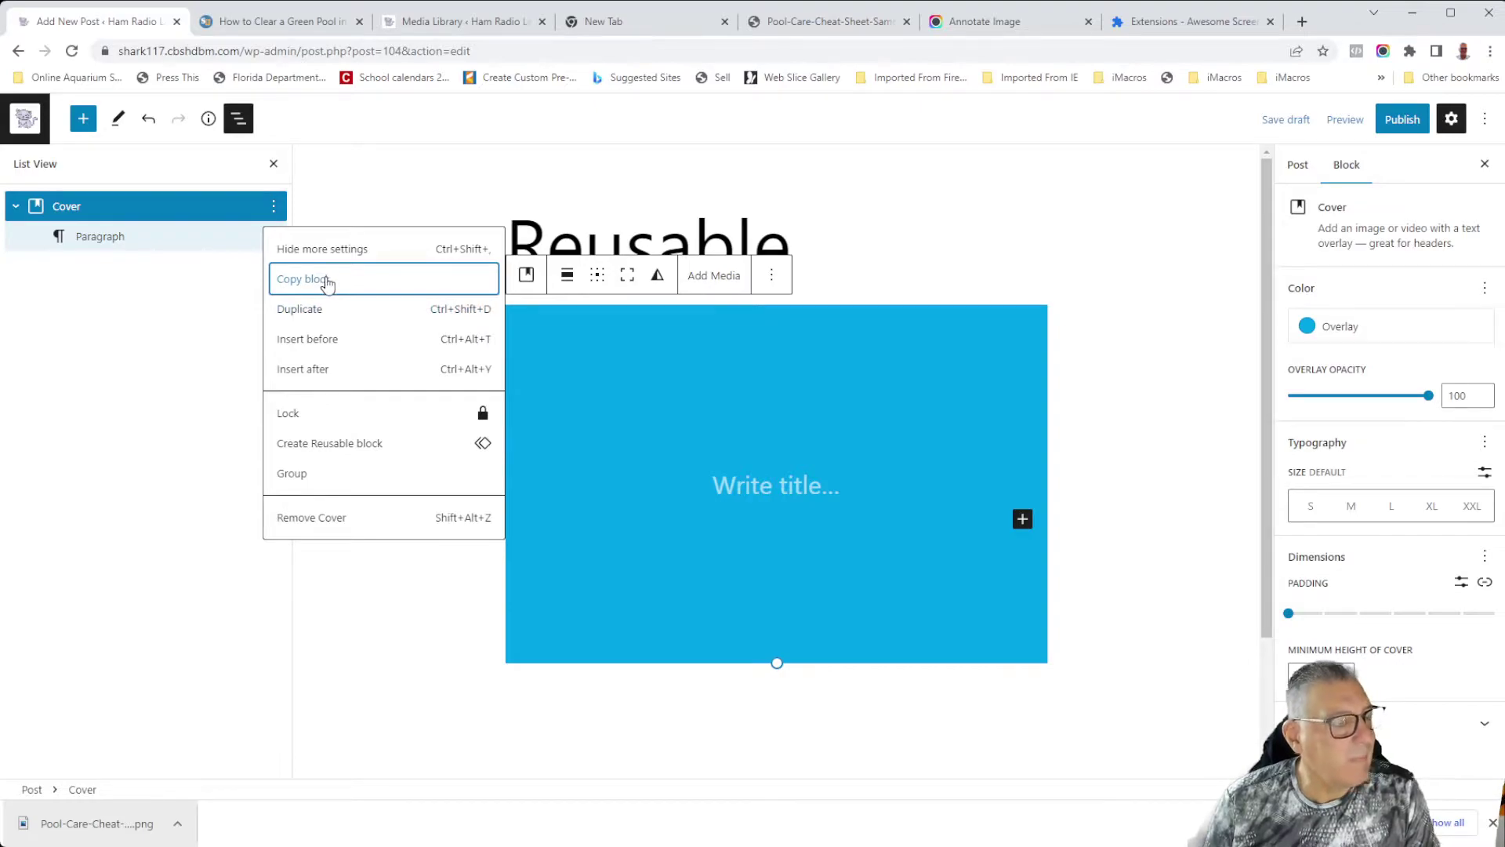
left_click(339, 519)
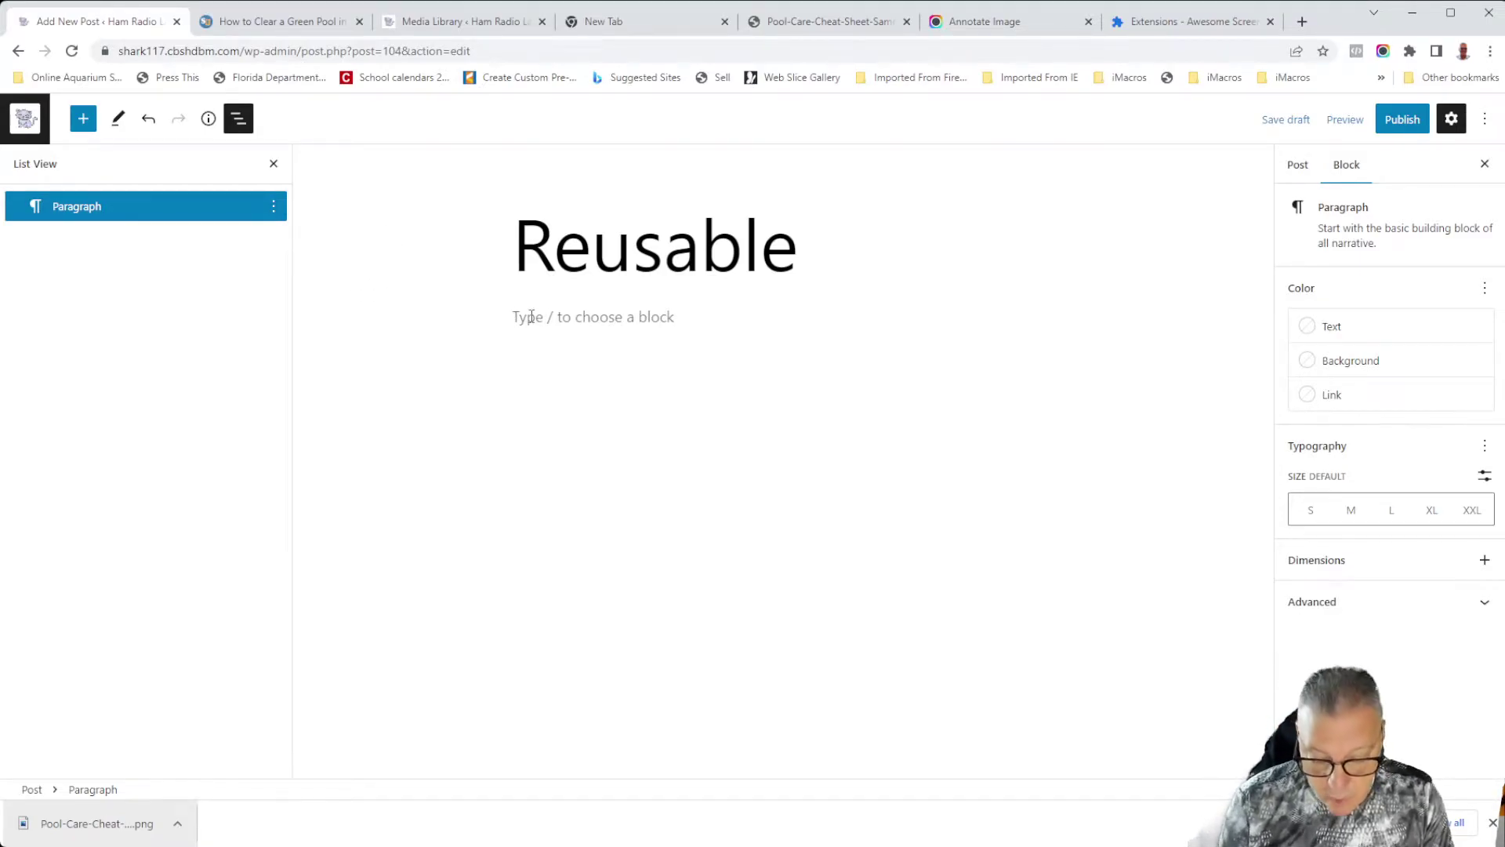
Insert an empty Group block with /gr and review its sidebar settings.
type("/gr")
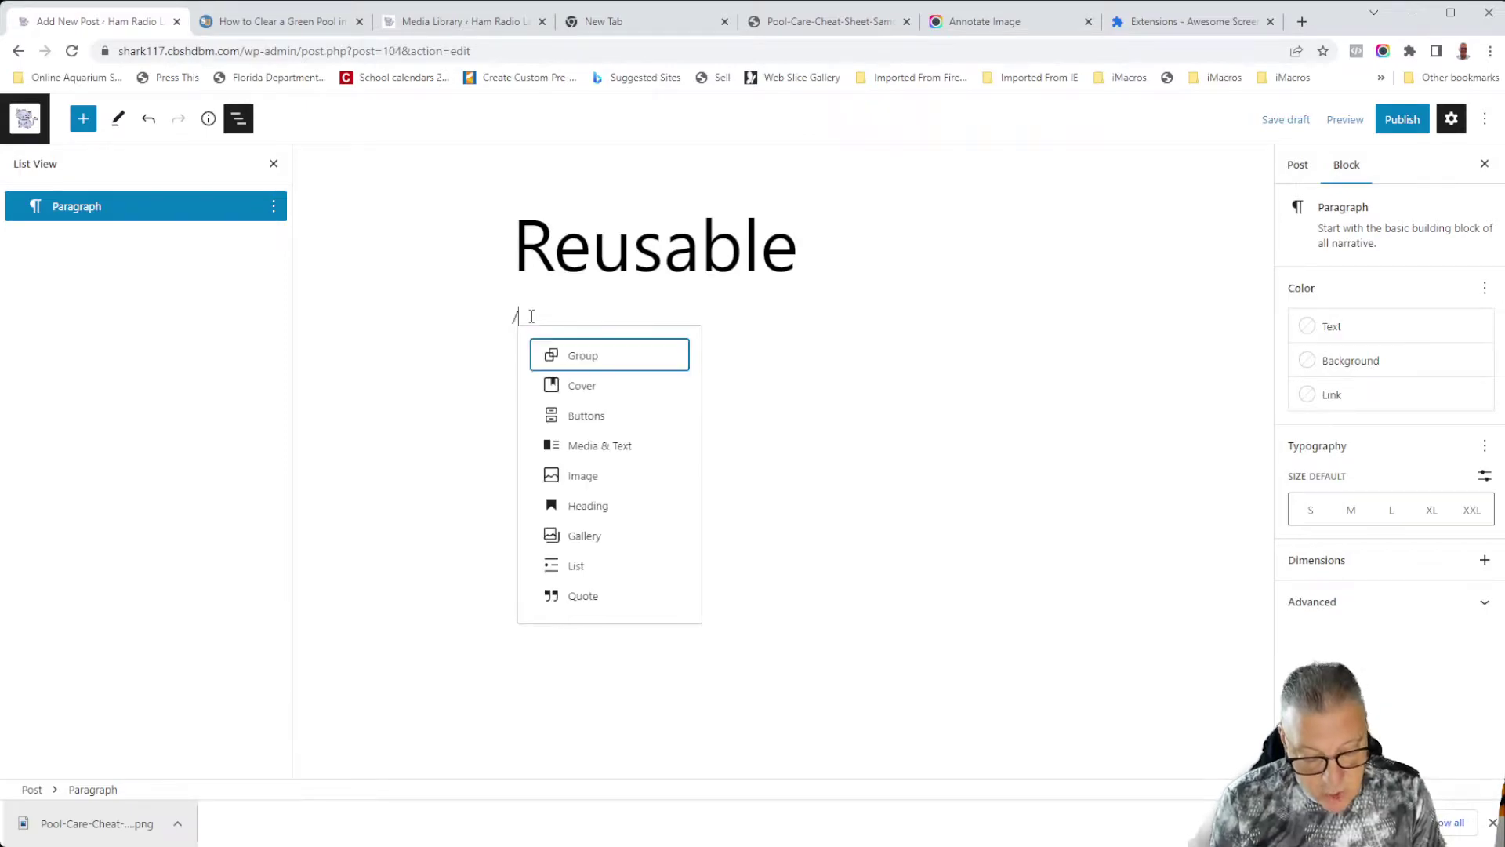
left_click(601, 357)
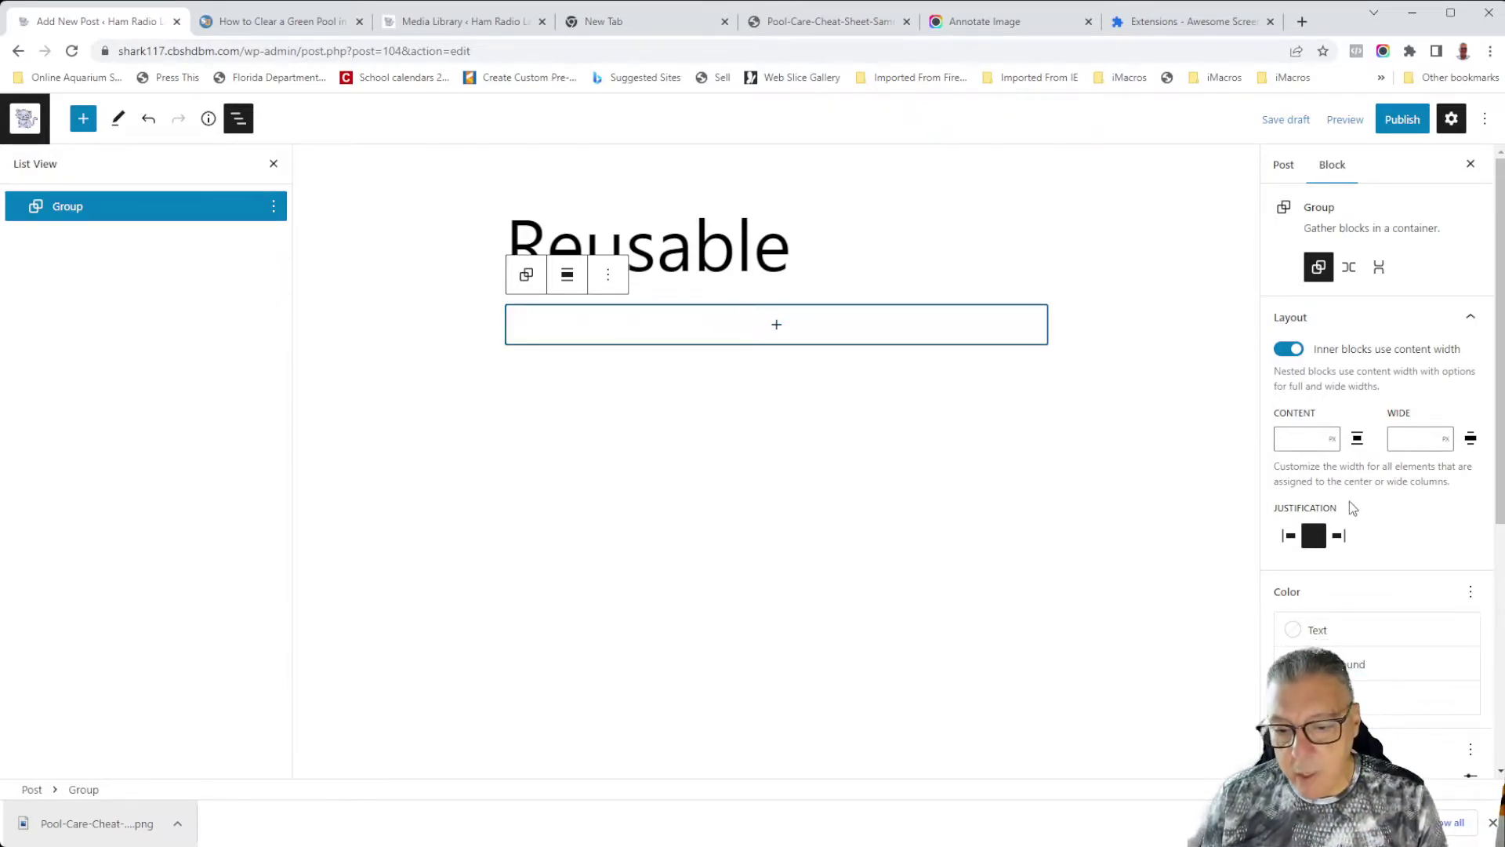
scroll(1351, 508, "down", 3)
scroll(1363, 439, "down", 1)
scroll(1373, 453, "down", 2)
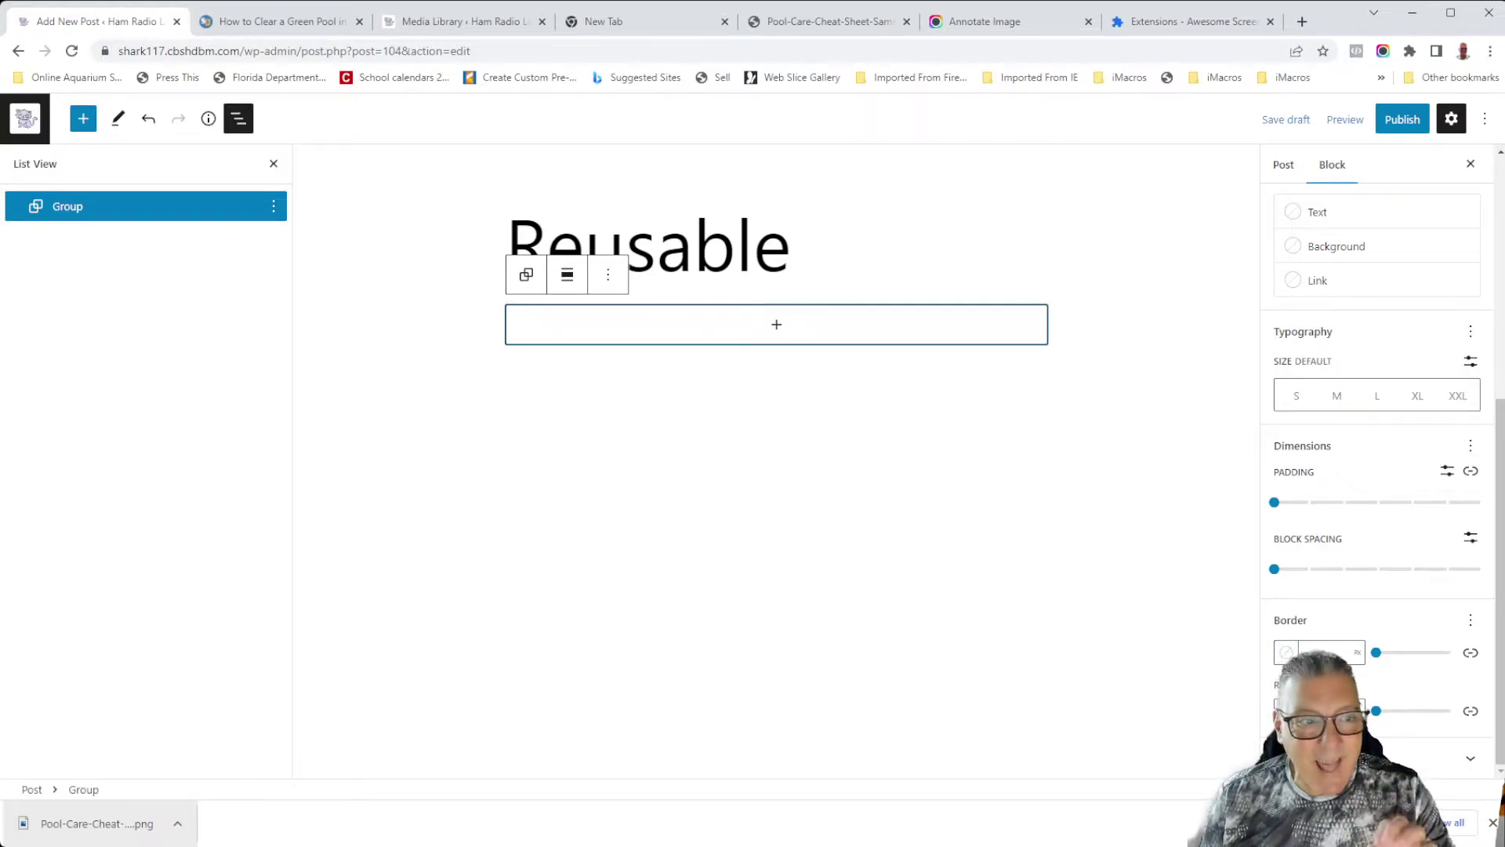
left_click(317, 30)
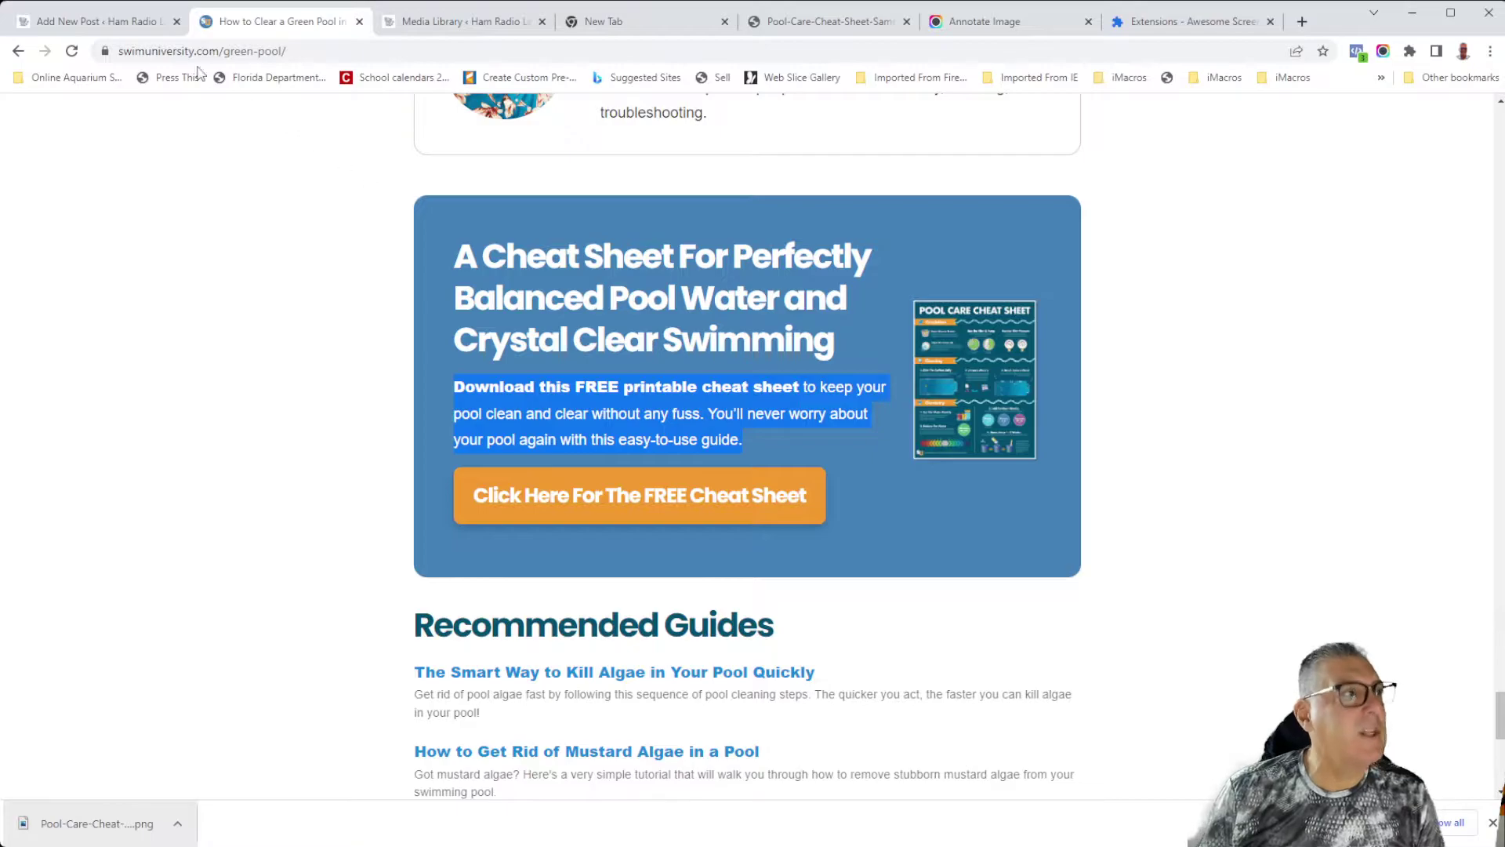
Add an empty Media & Text block inside the Group from the full block list.
left_click(94, 22)
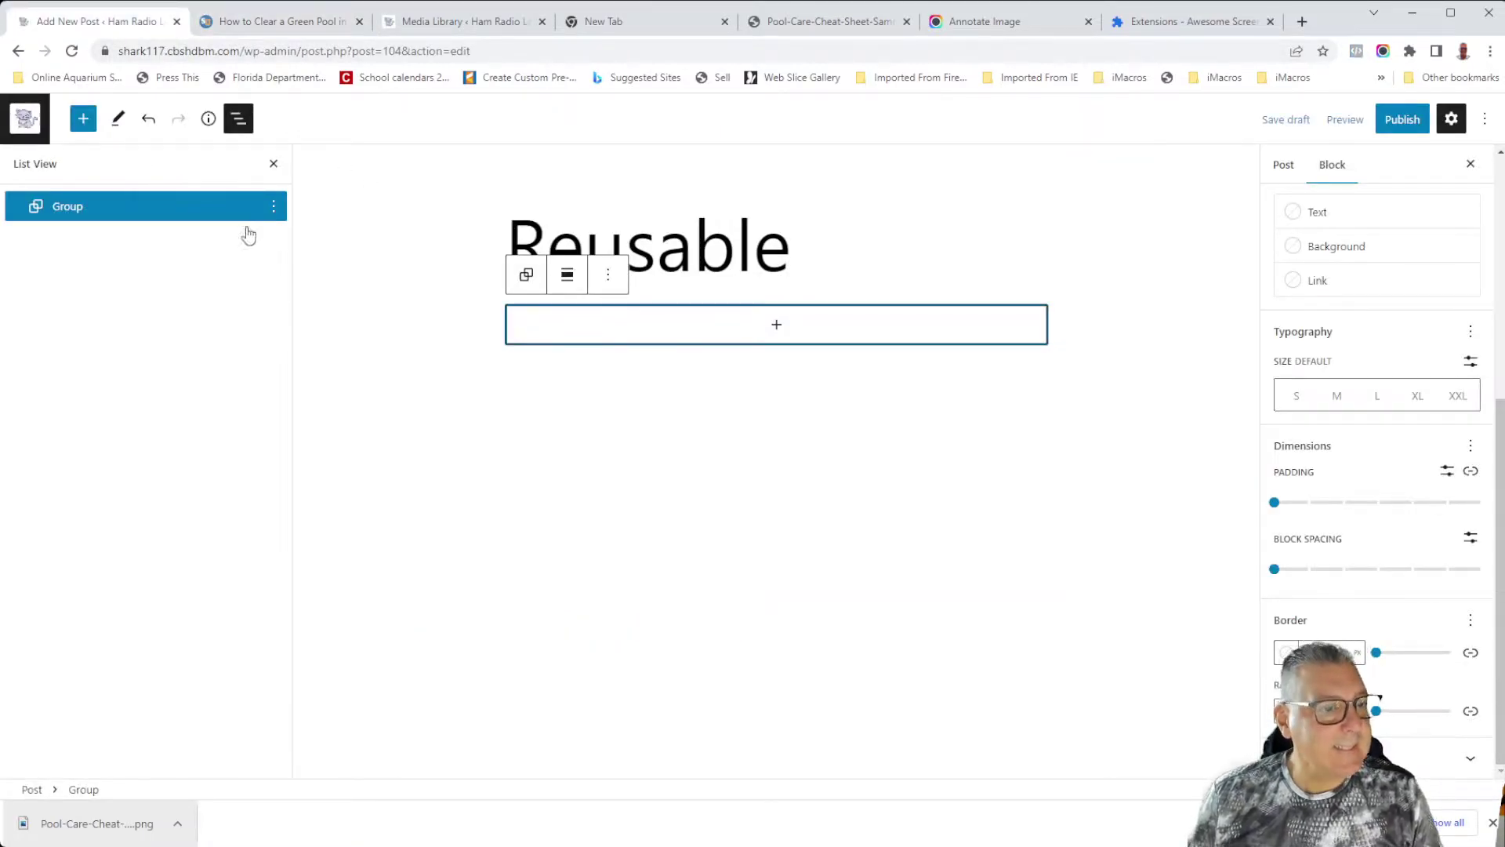
left_click(776, 326)
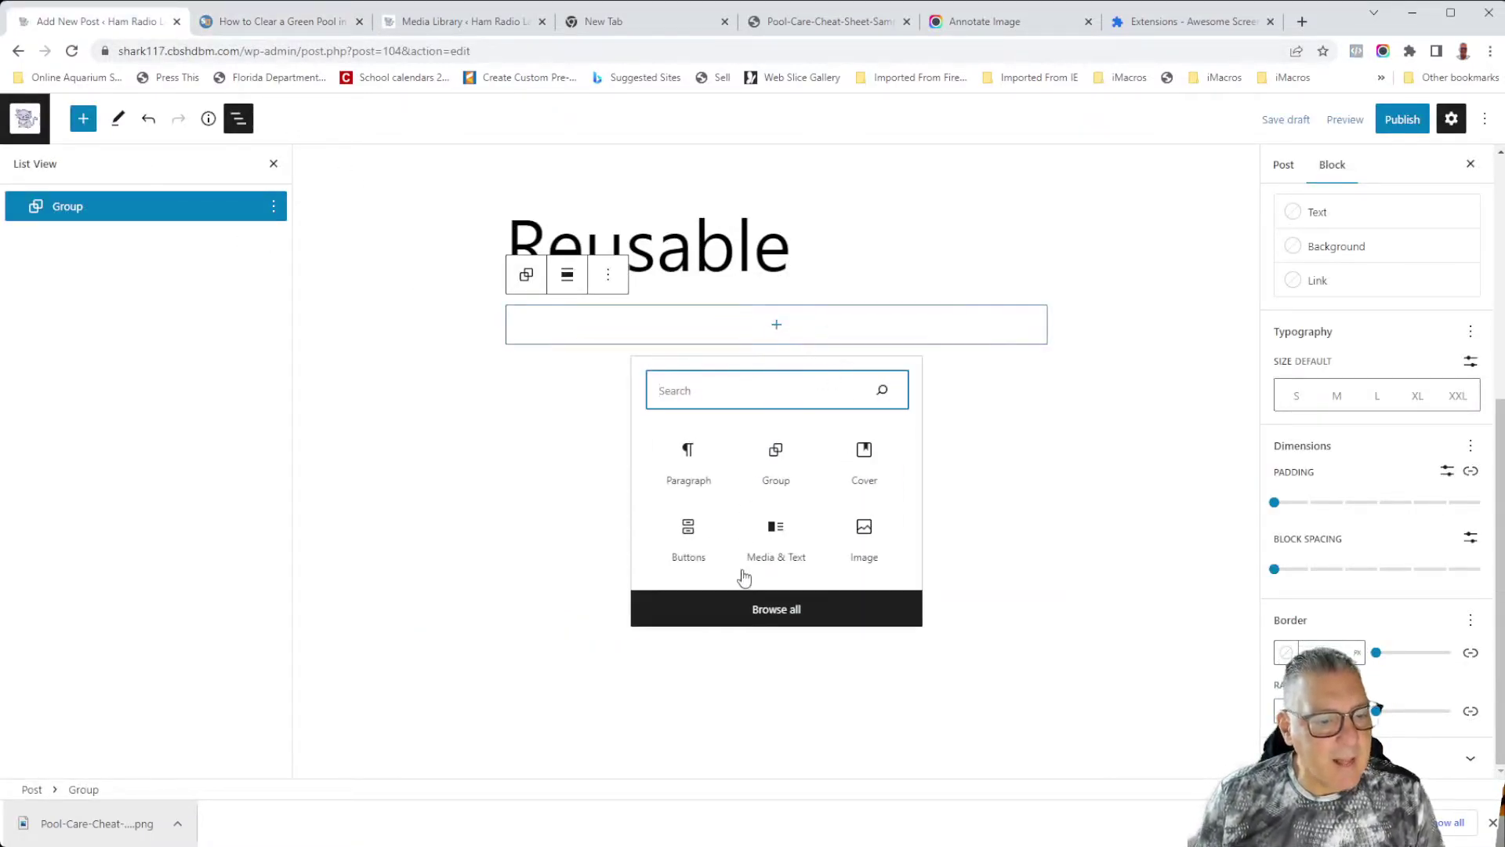
left_click(776, 613)
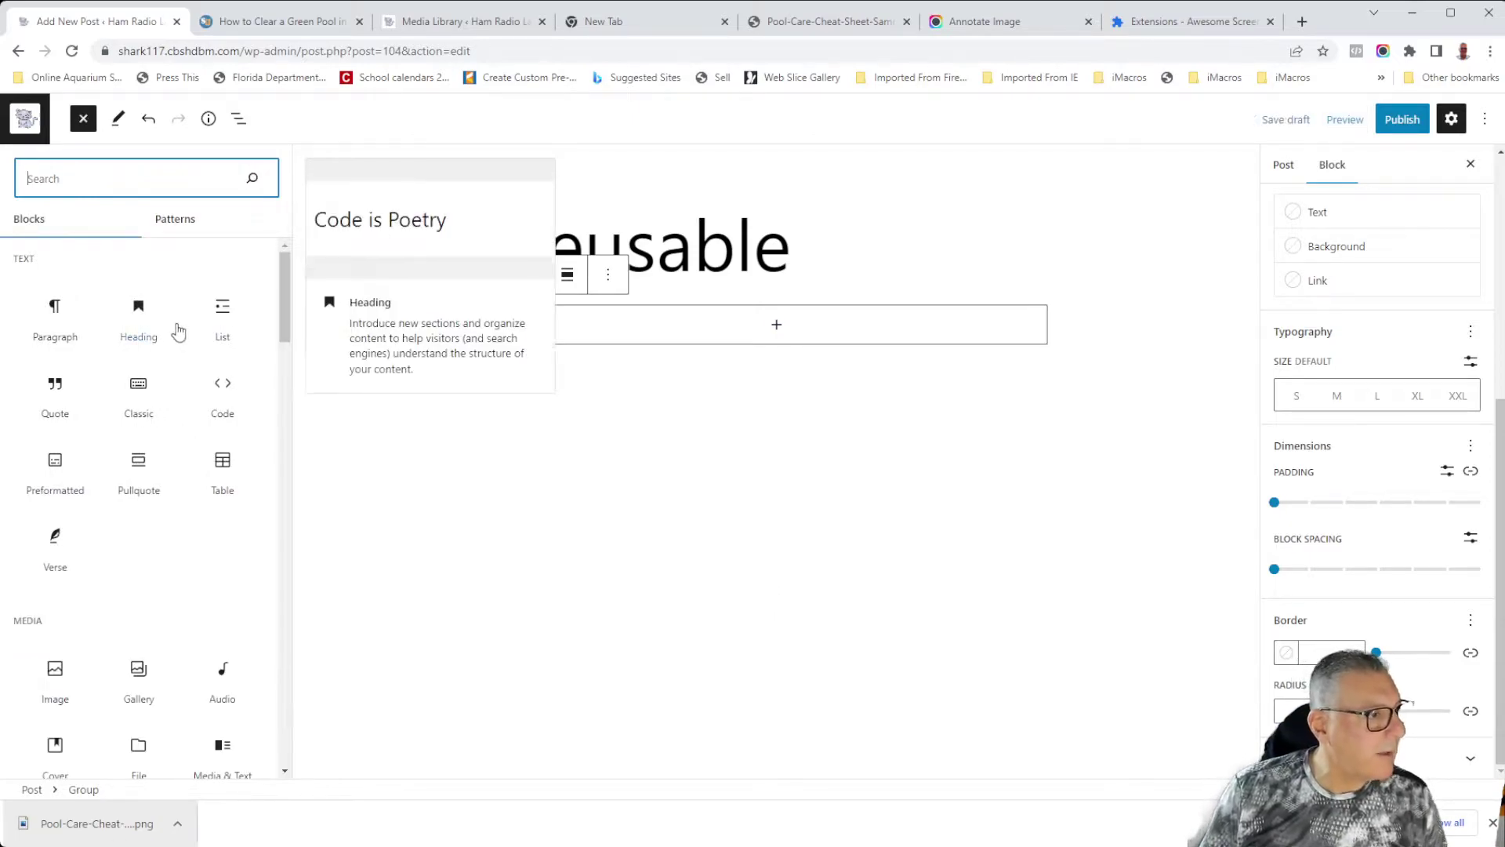
scroll(177, 329, "down", 2)
scroll(179, 436, "down", 1)
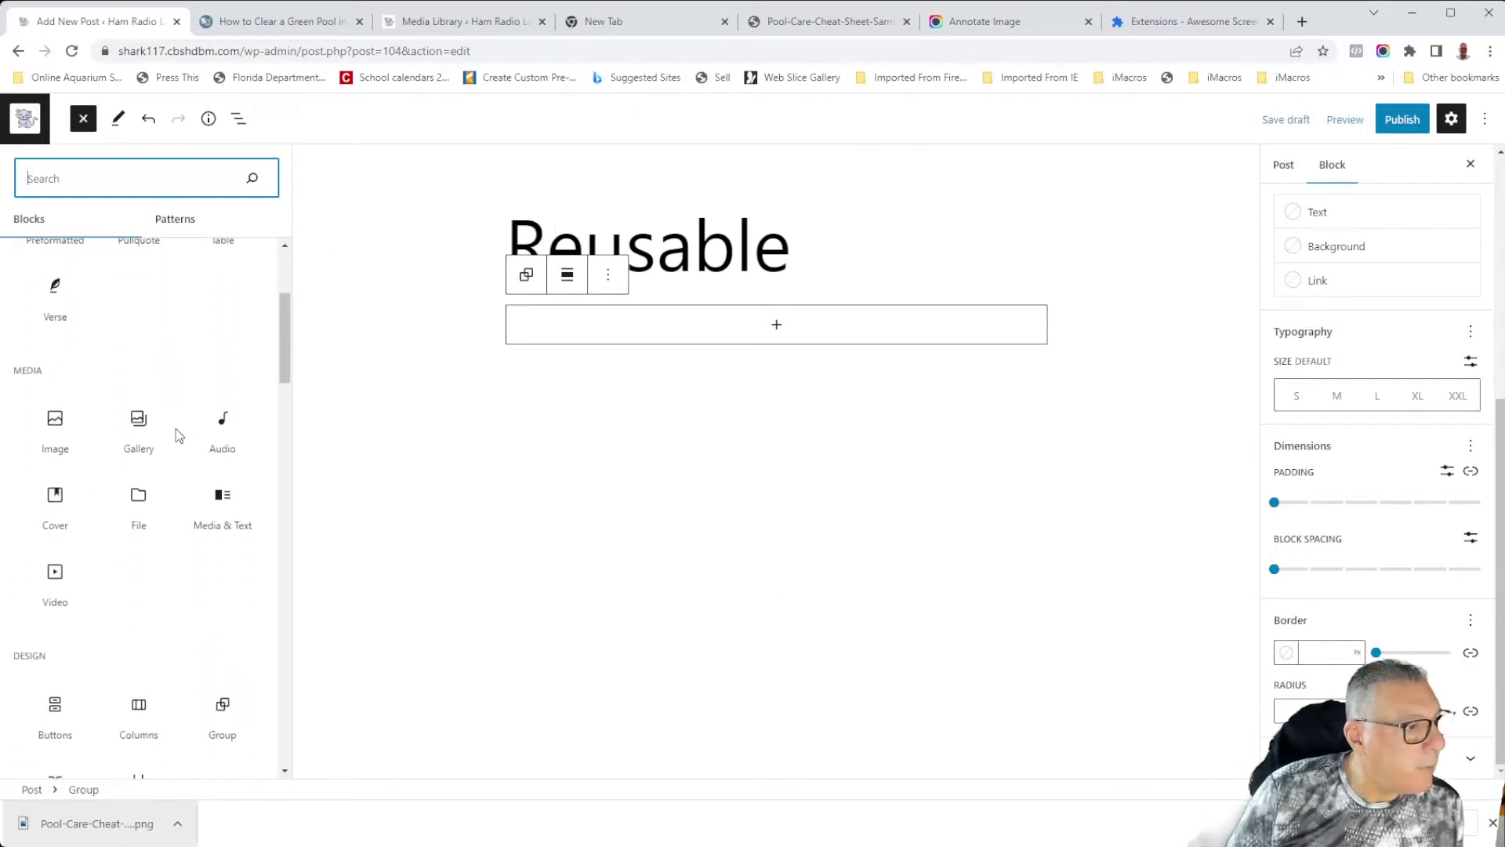
mouse_move(223, 497)
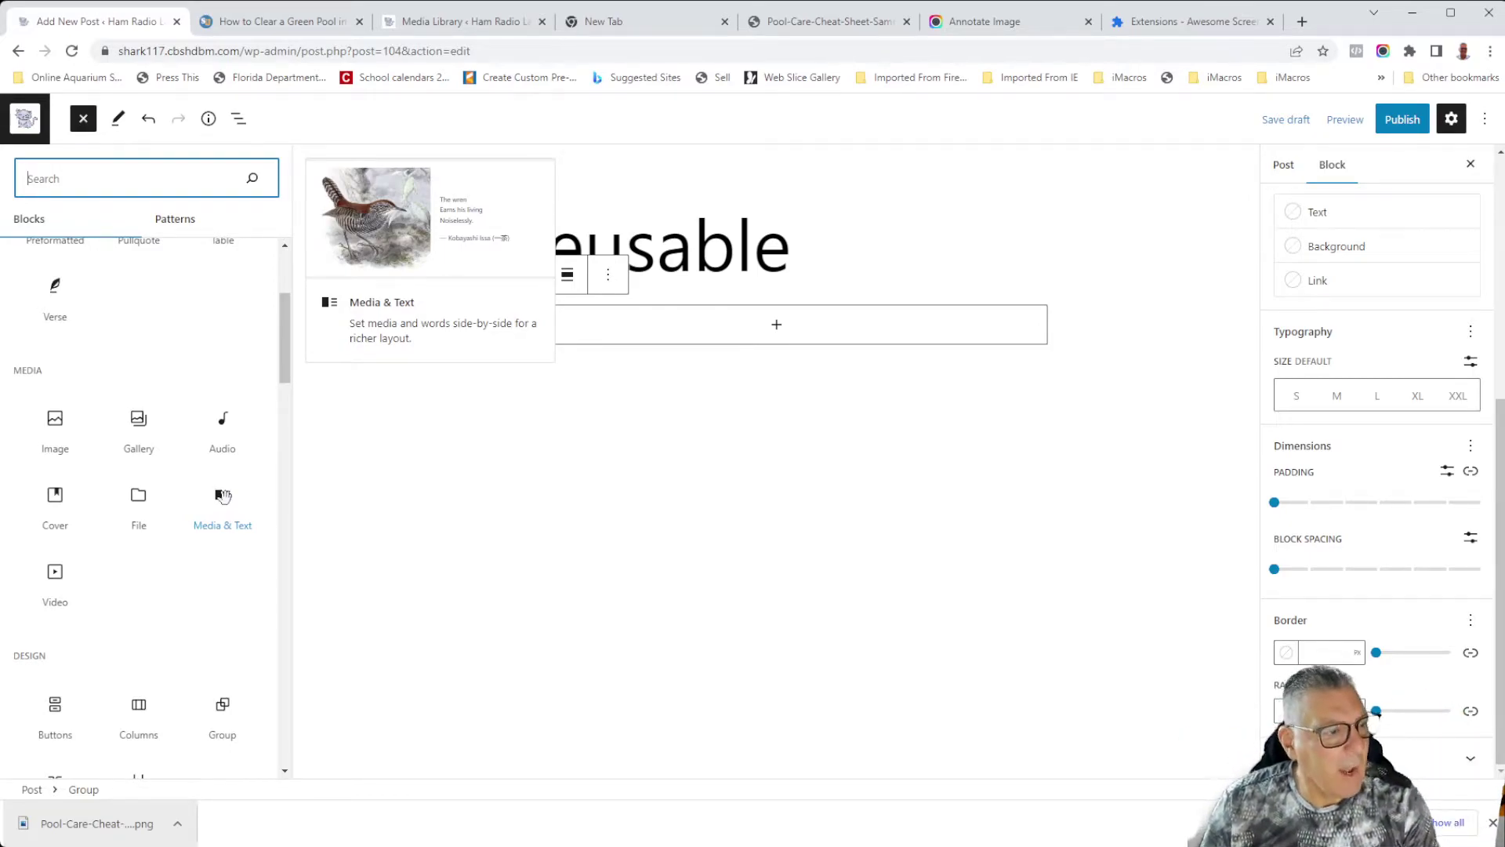
left_click(222, 497)
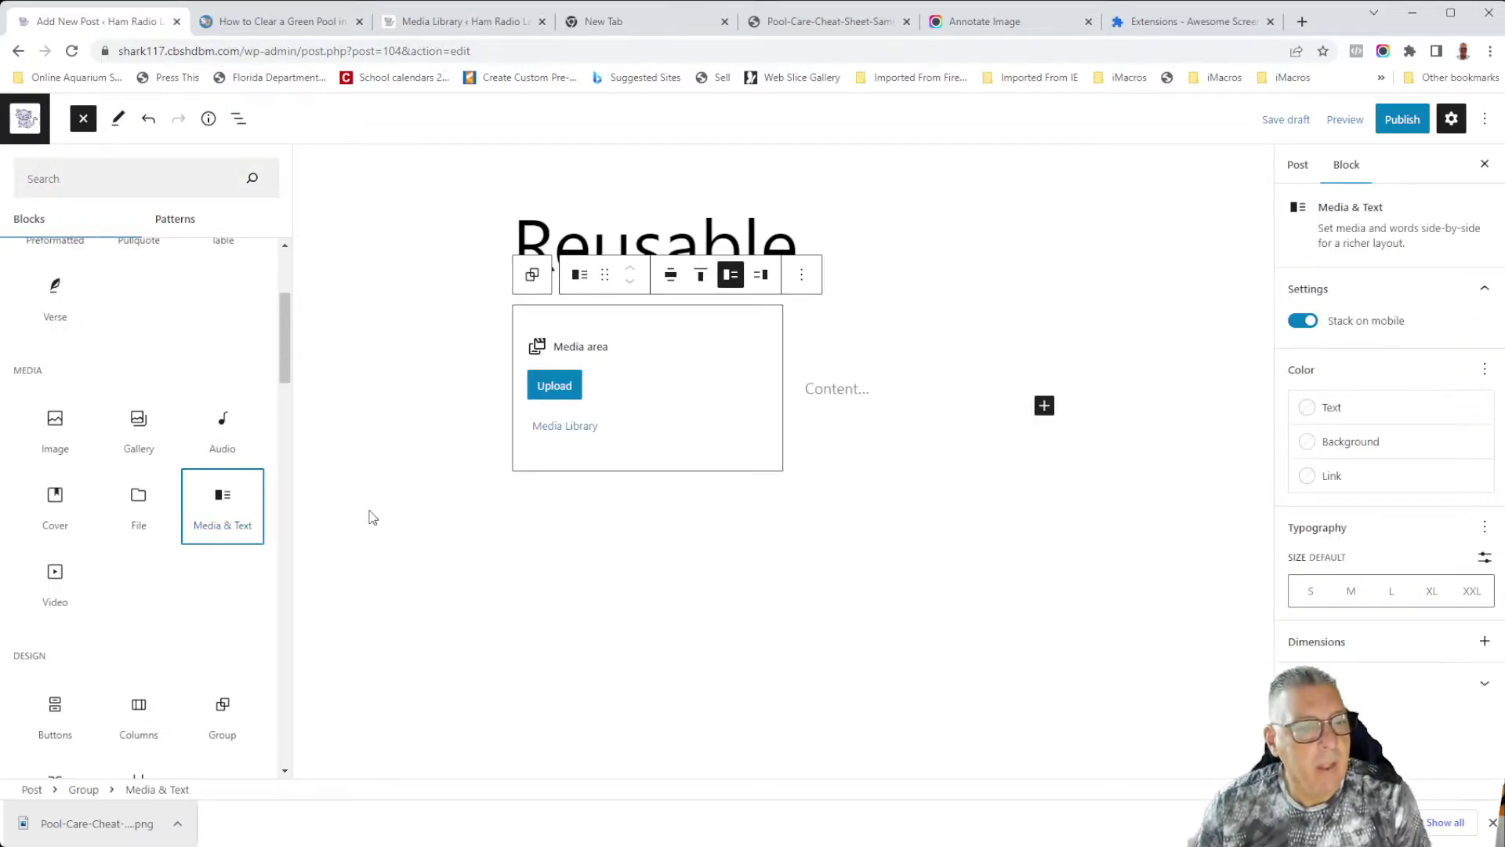
left_click(555, 425)
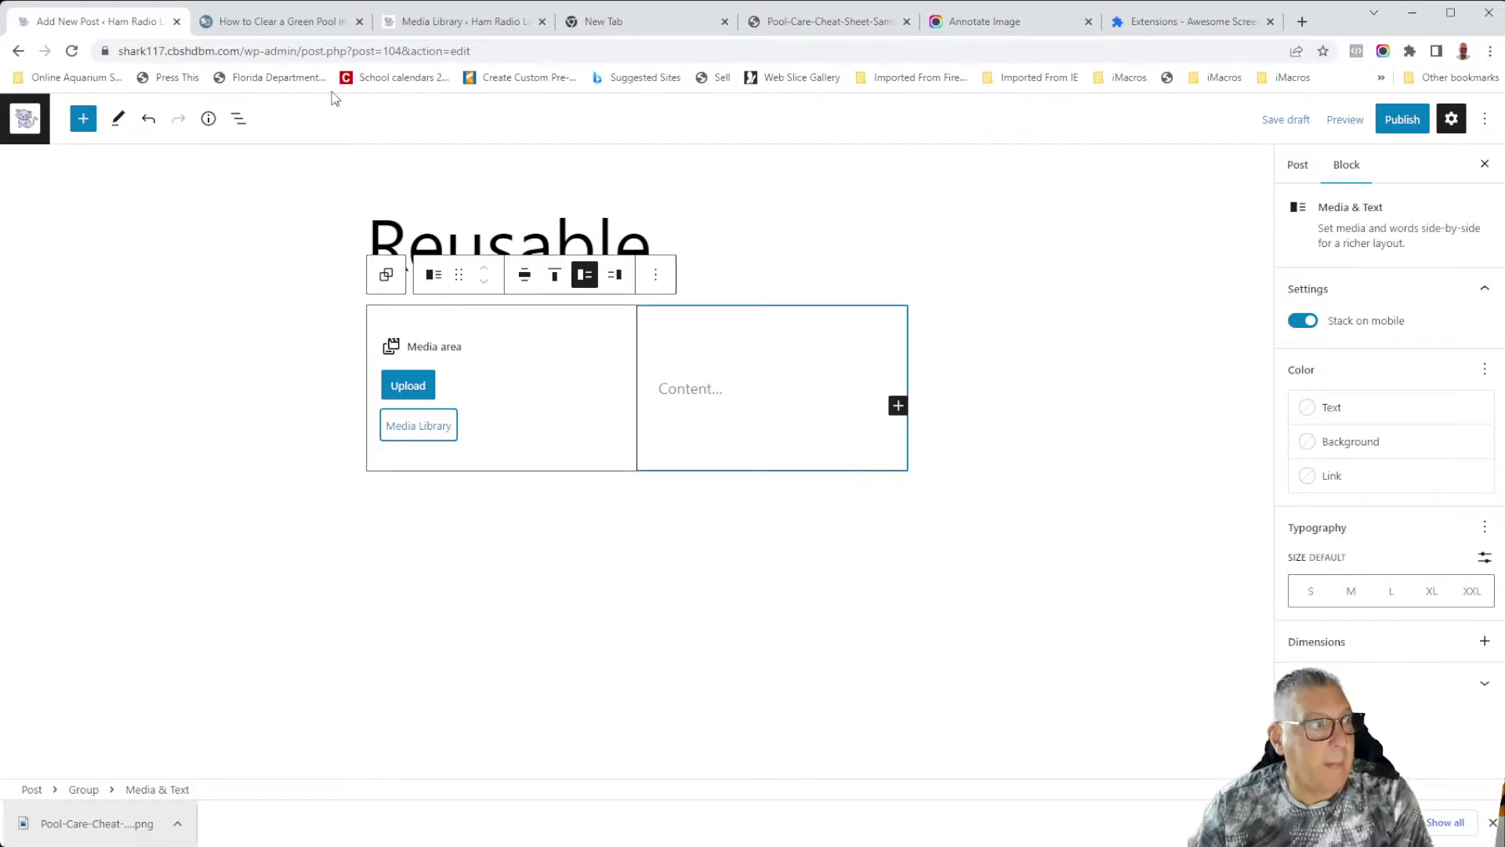
left_click(302, 22)
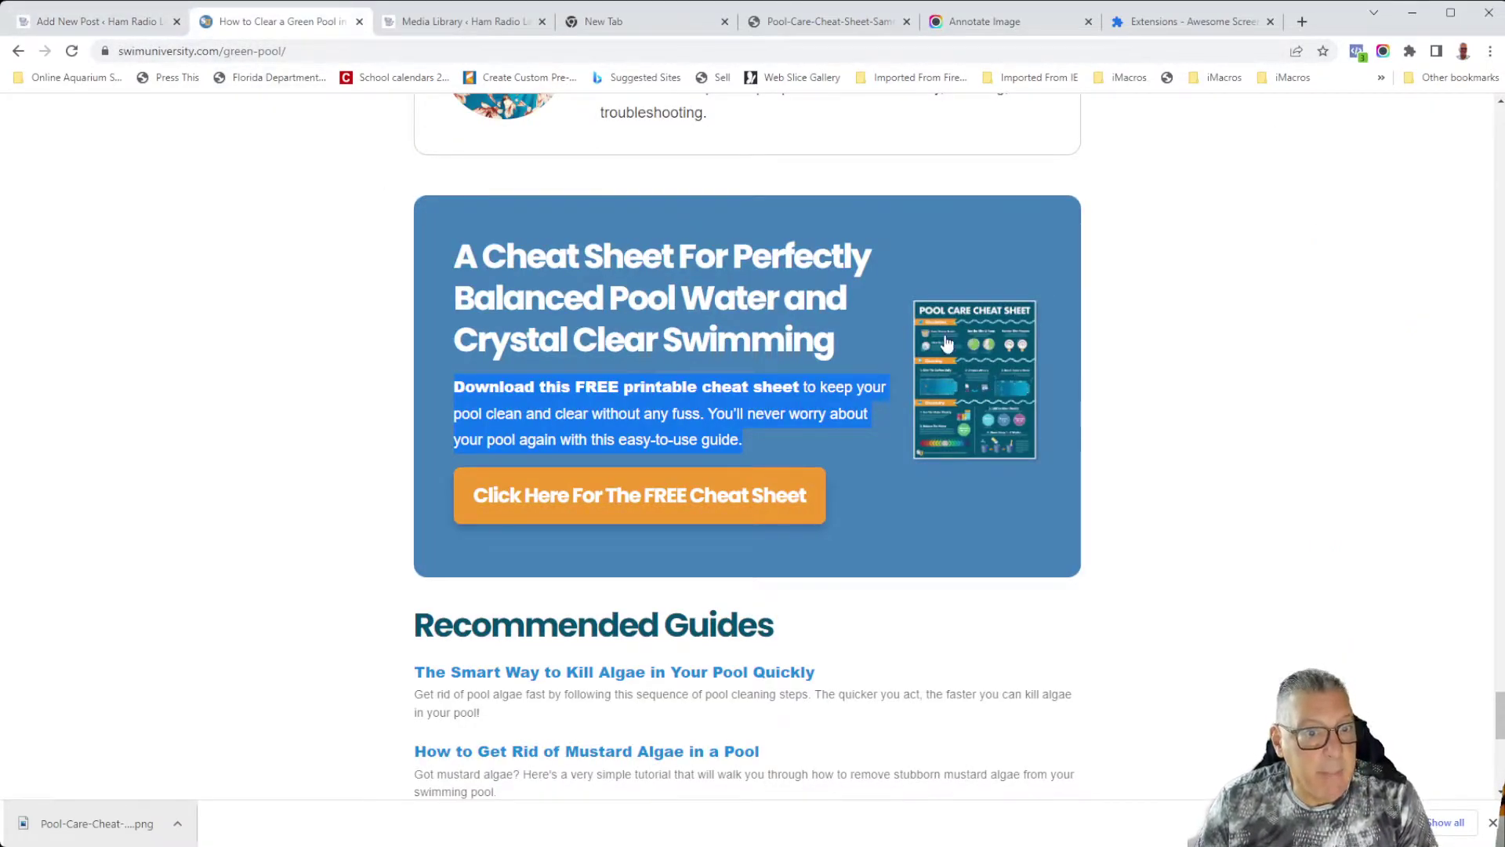
left_click(133, 24)
left_click(439, 429)
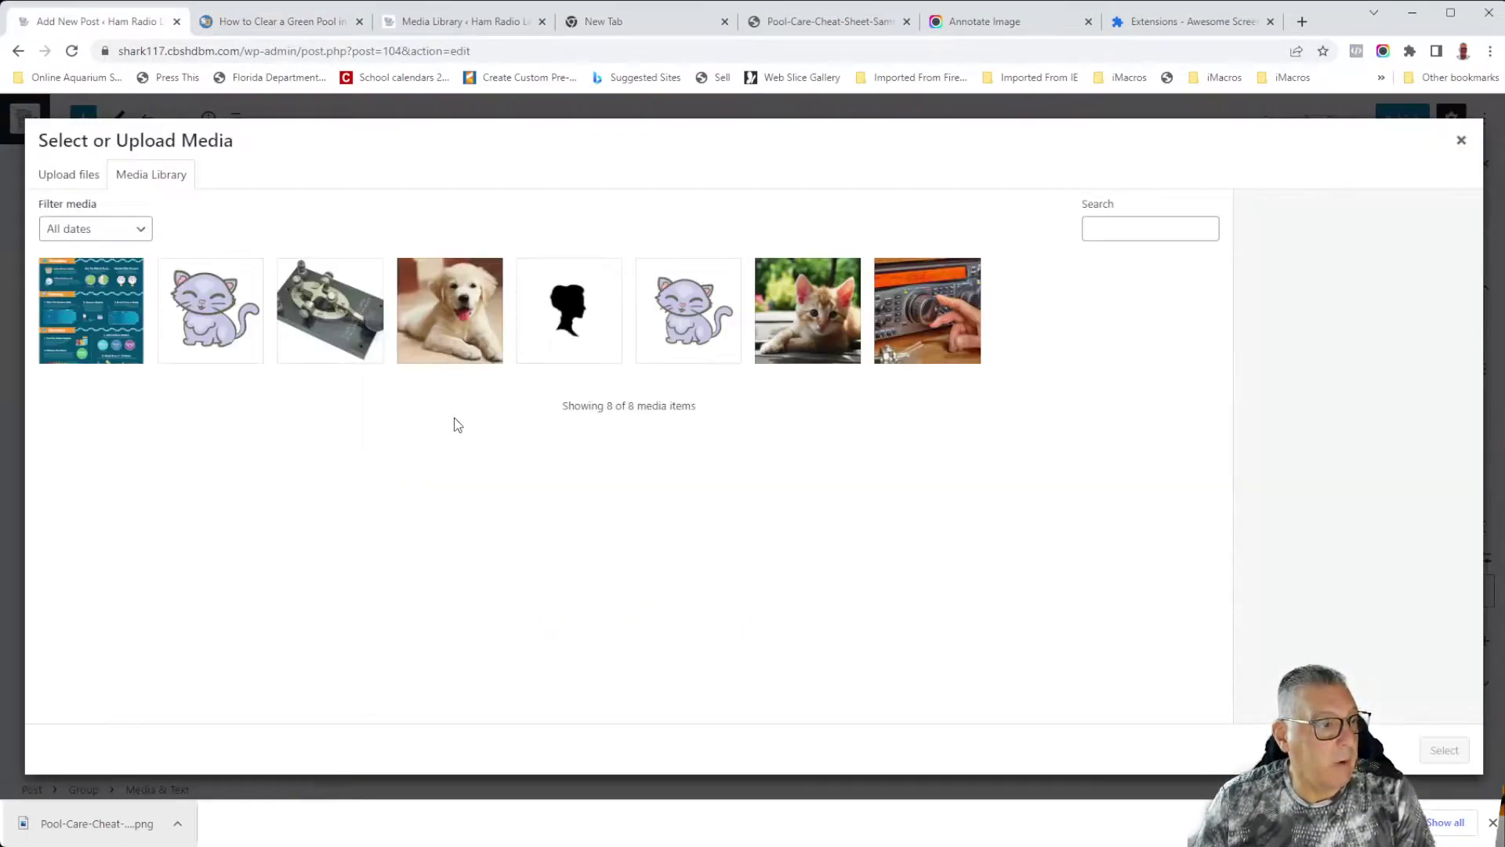
left_click(85, 308)
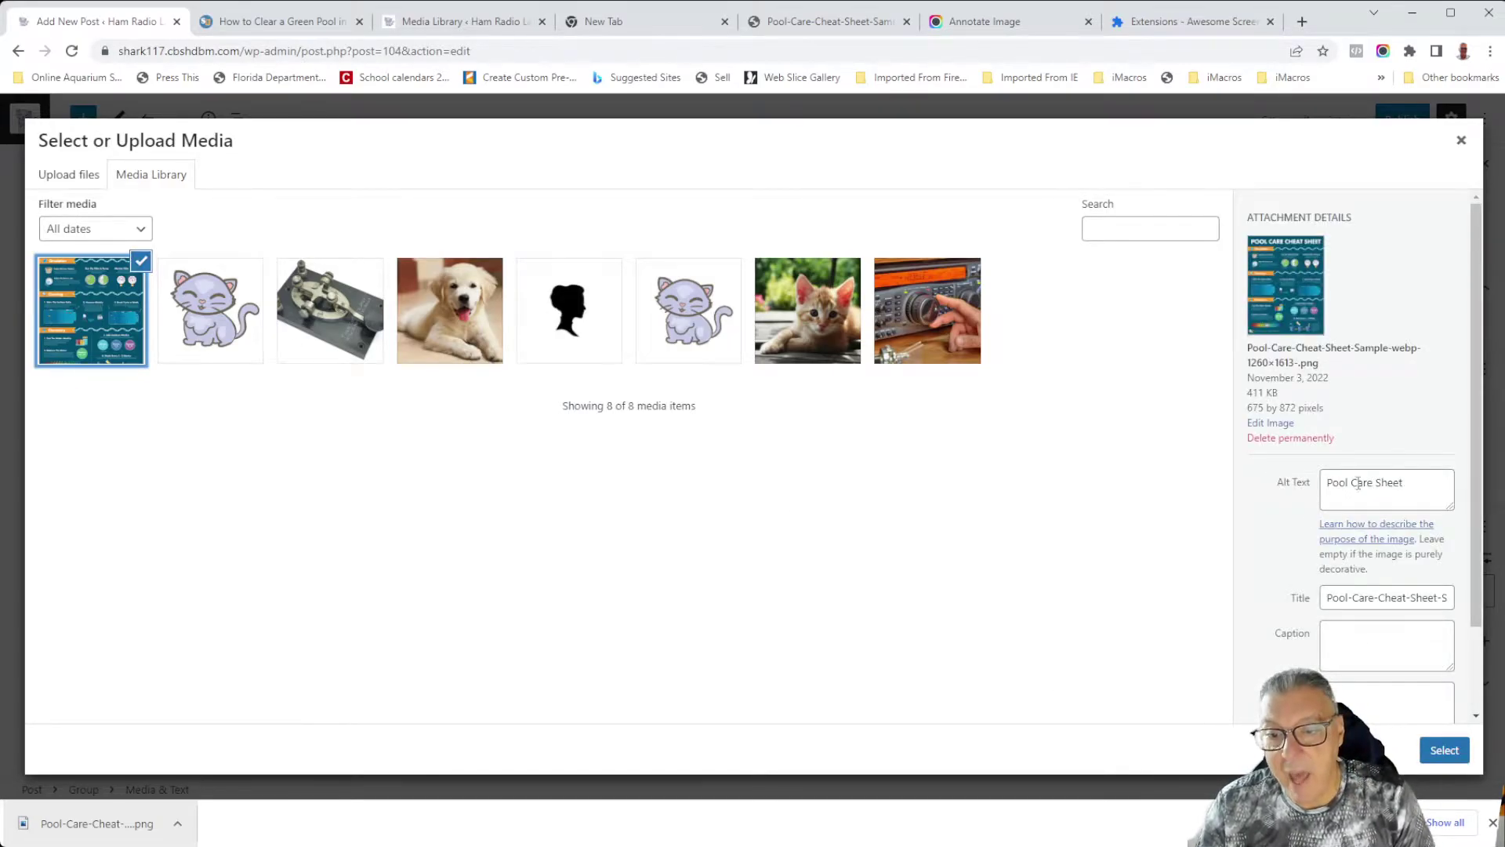
left_click(1445, 750)
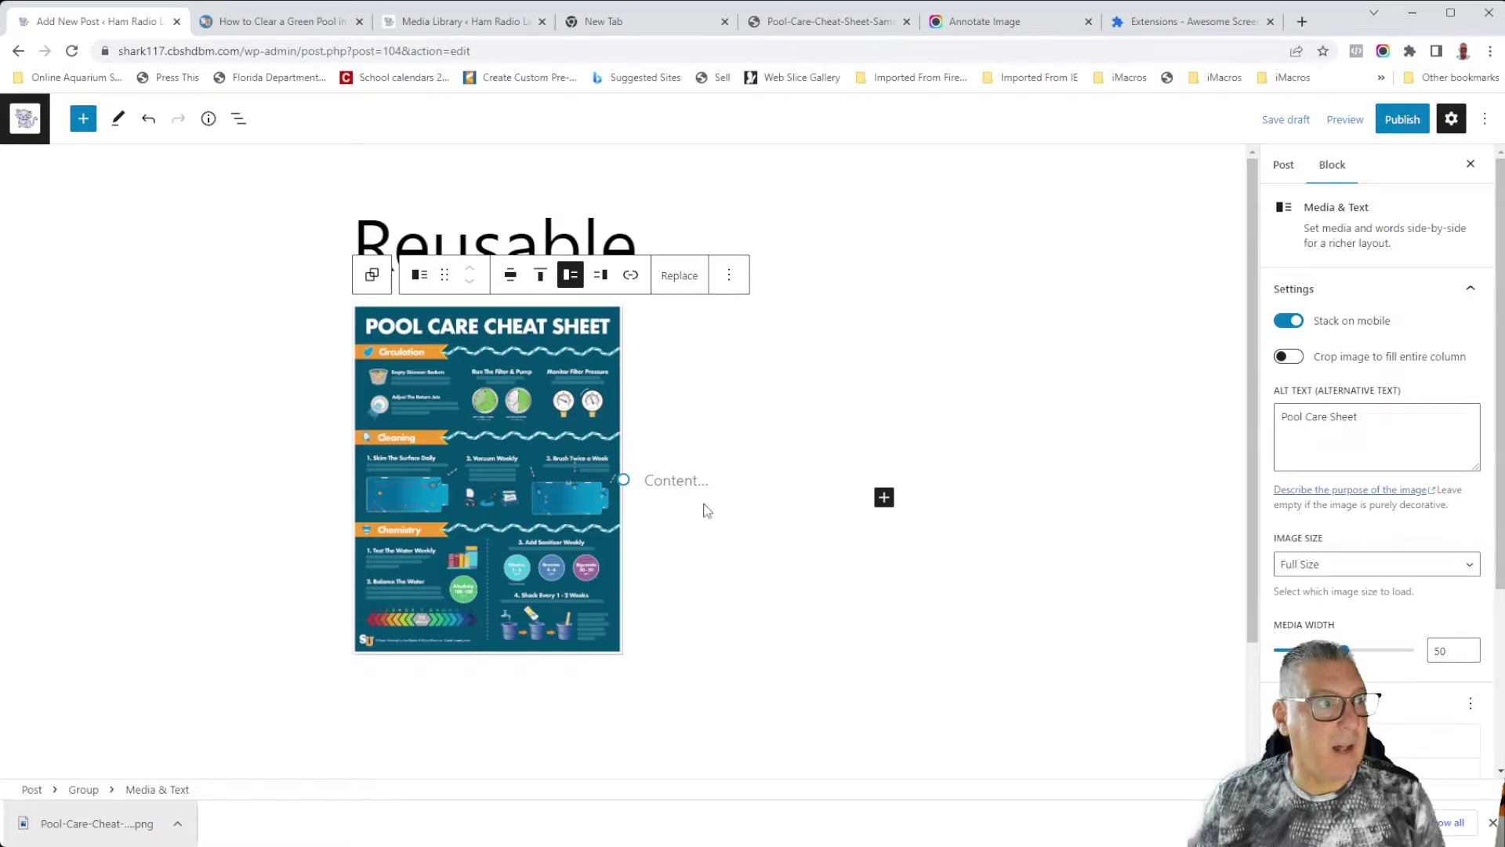
left_click(279, 27)
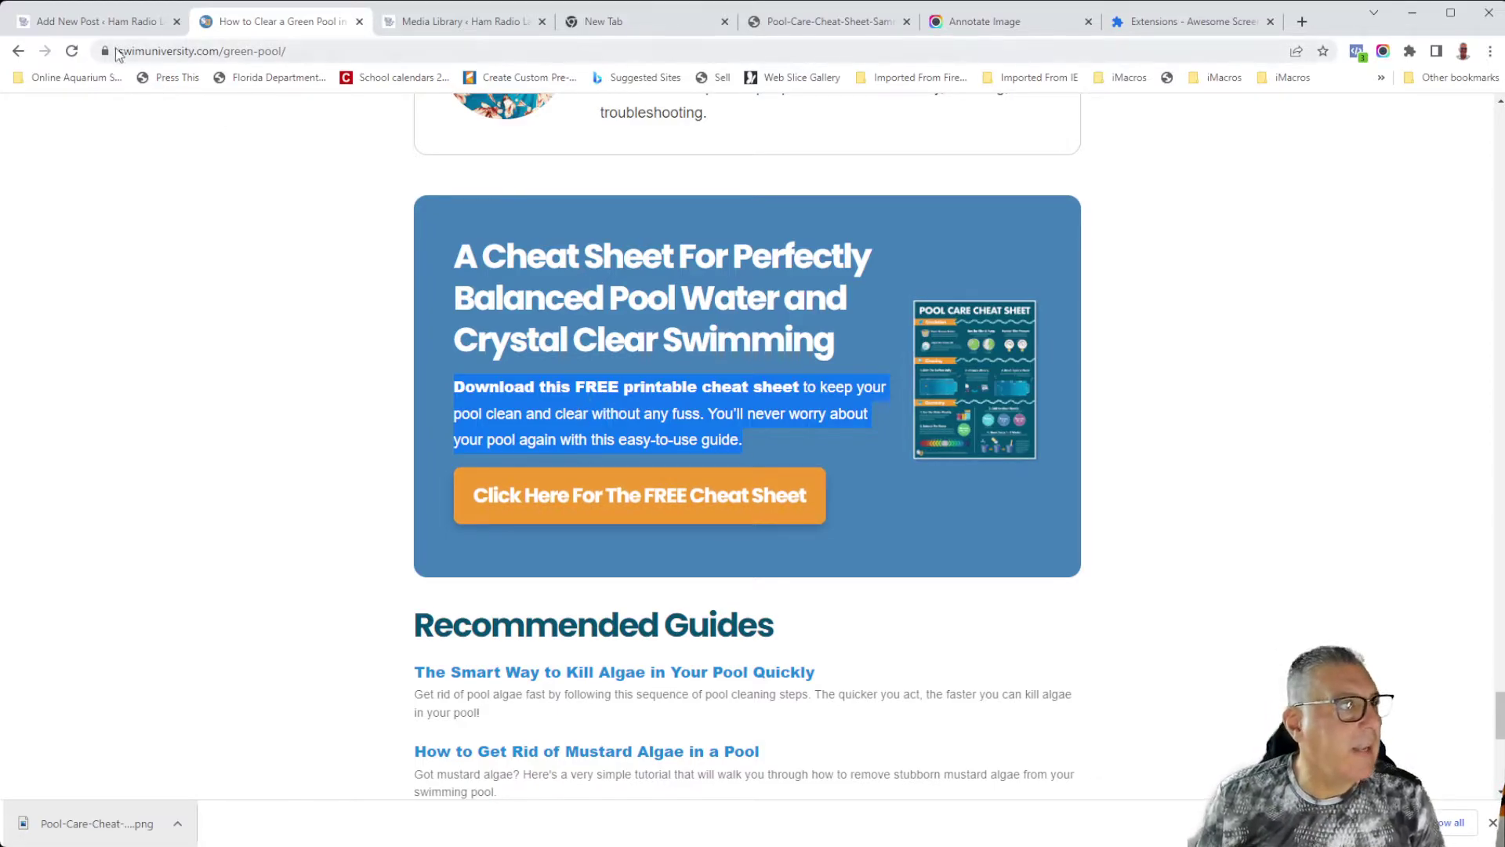
Show the List View outline and place the cursor in the Media & Text content column.
left_click(109, 22)
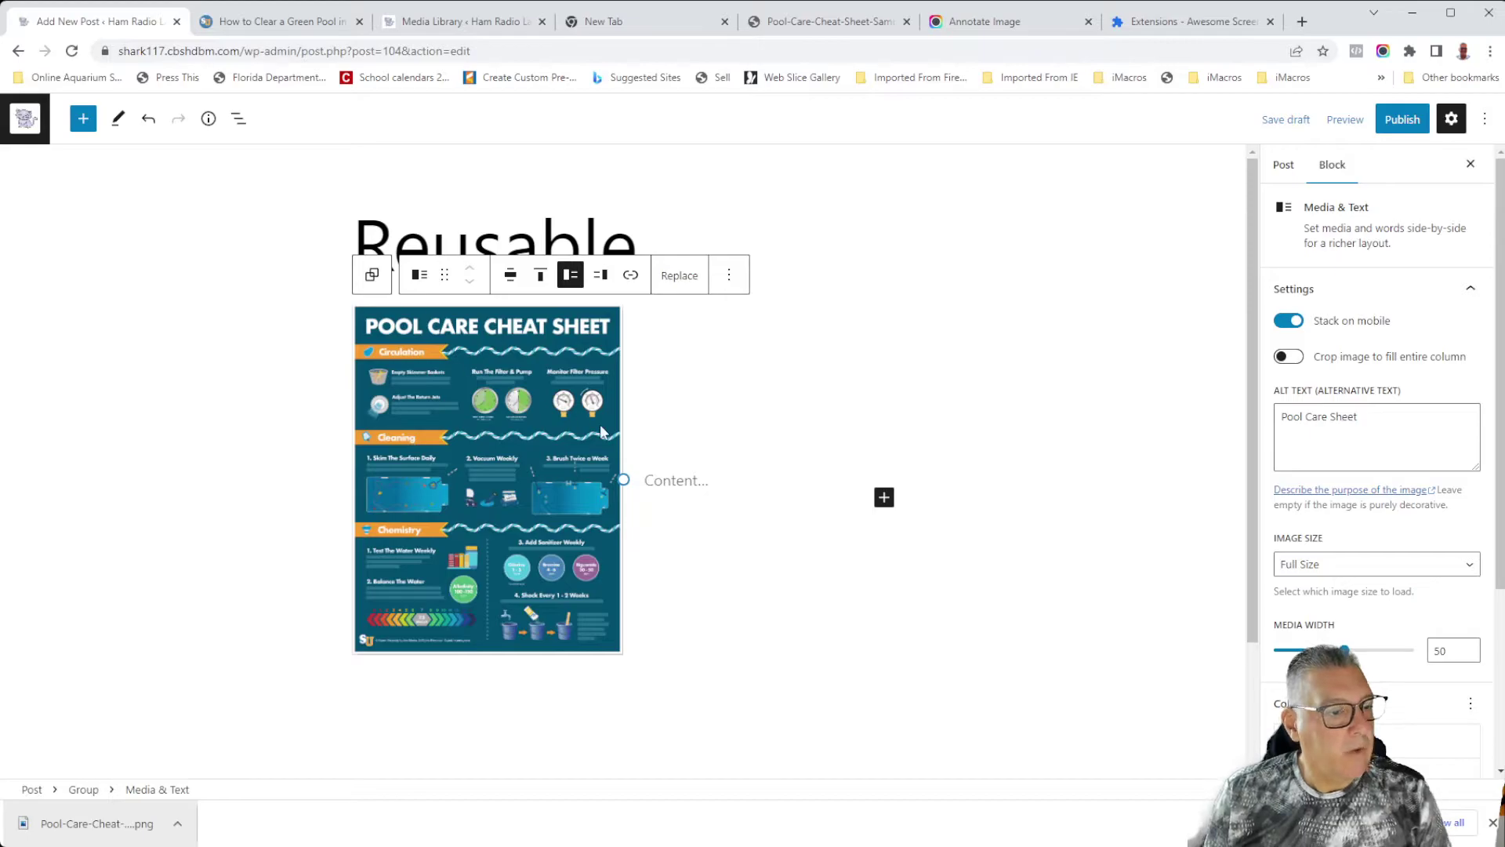
left_click(238, 119)
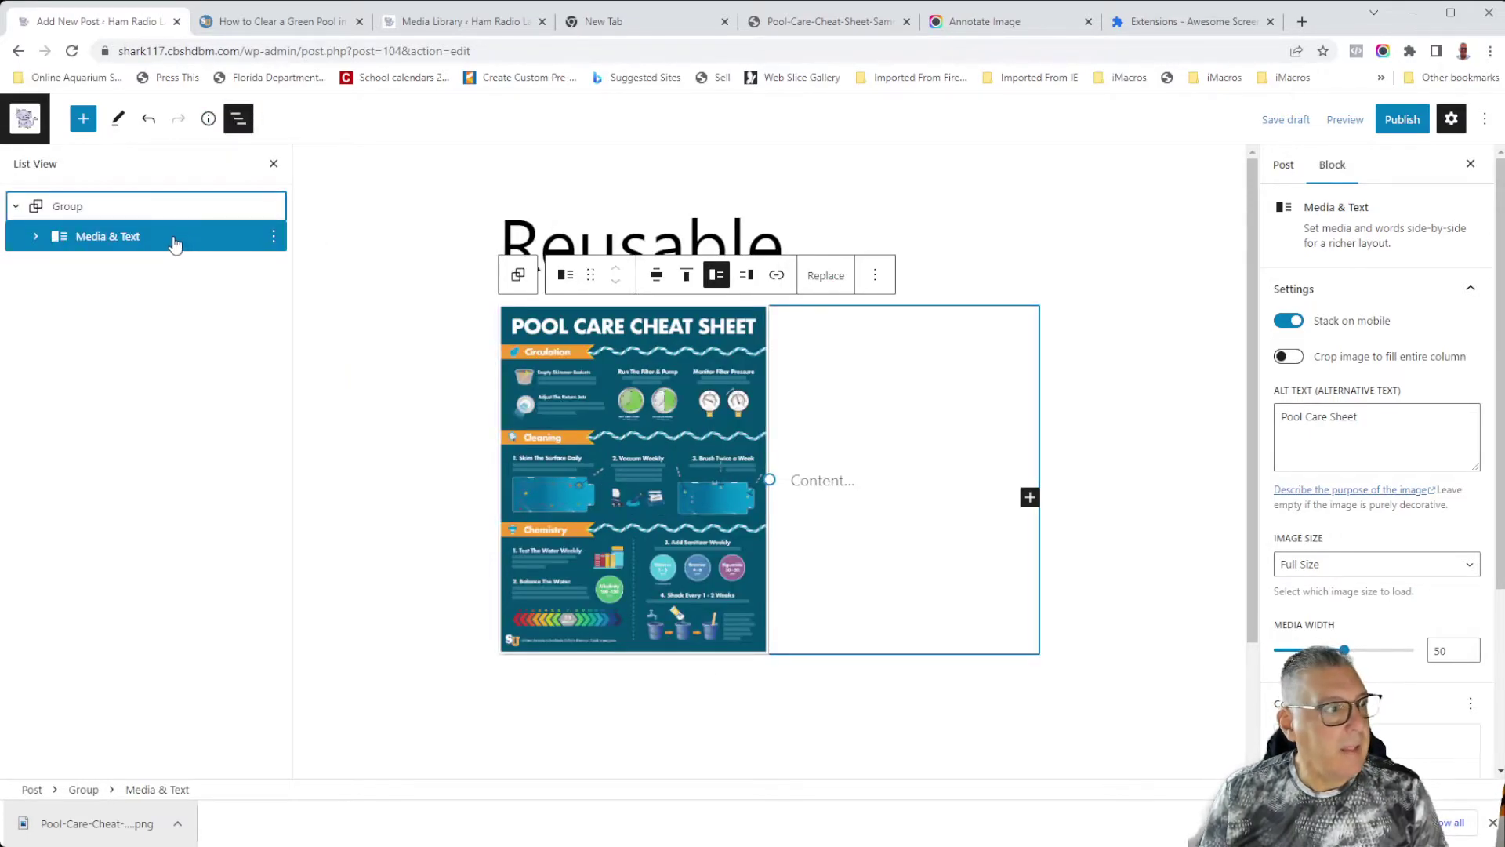
left_click(819, 485)
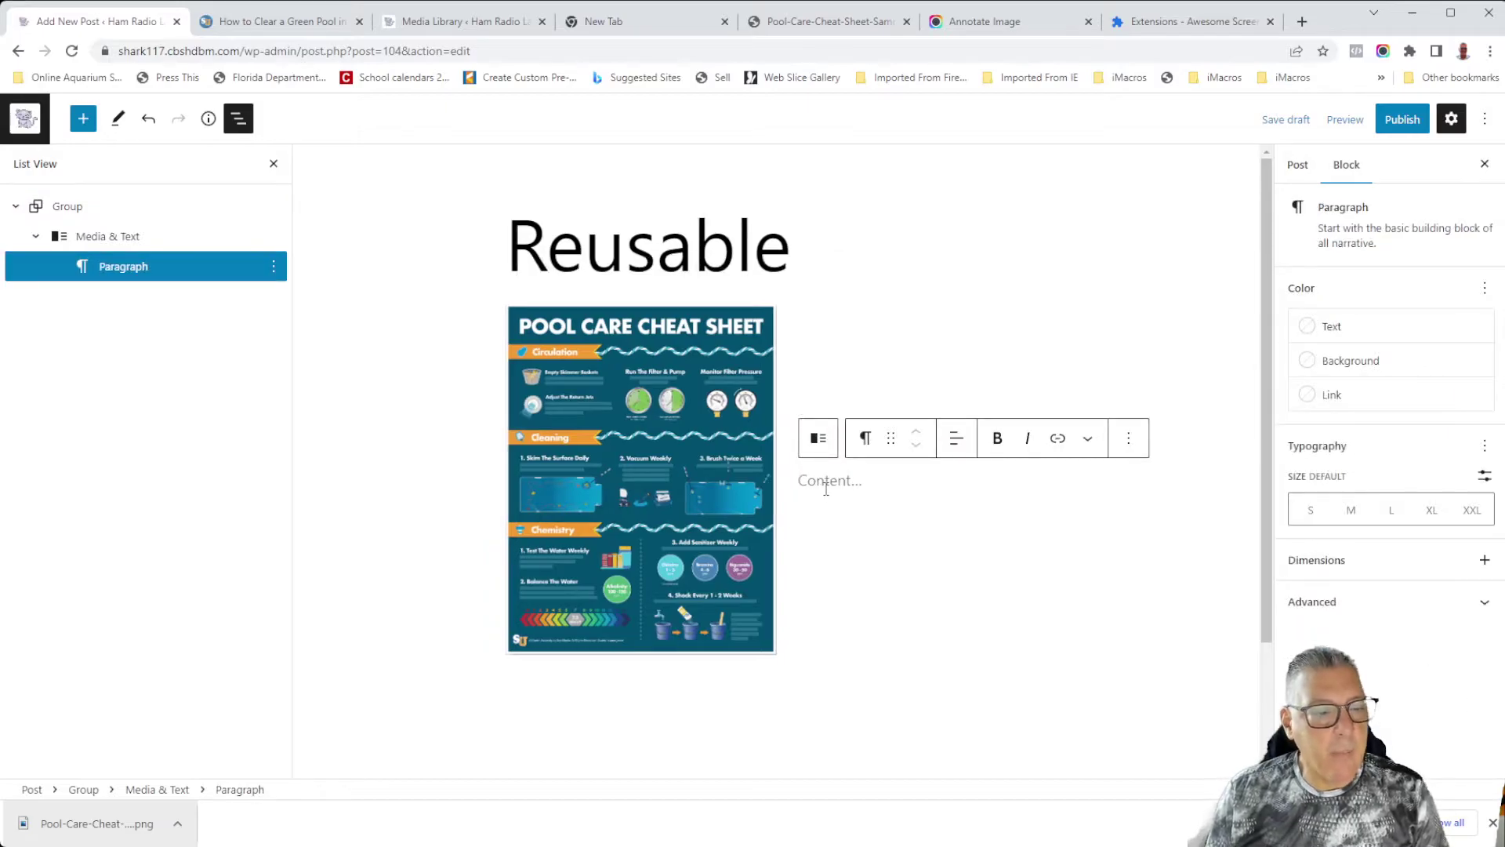
left_click(865, 437)
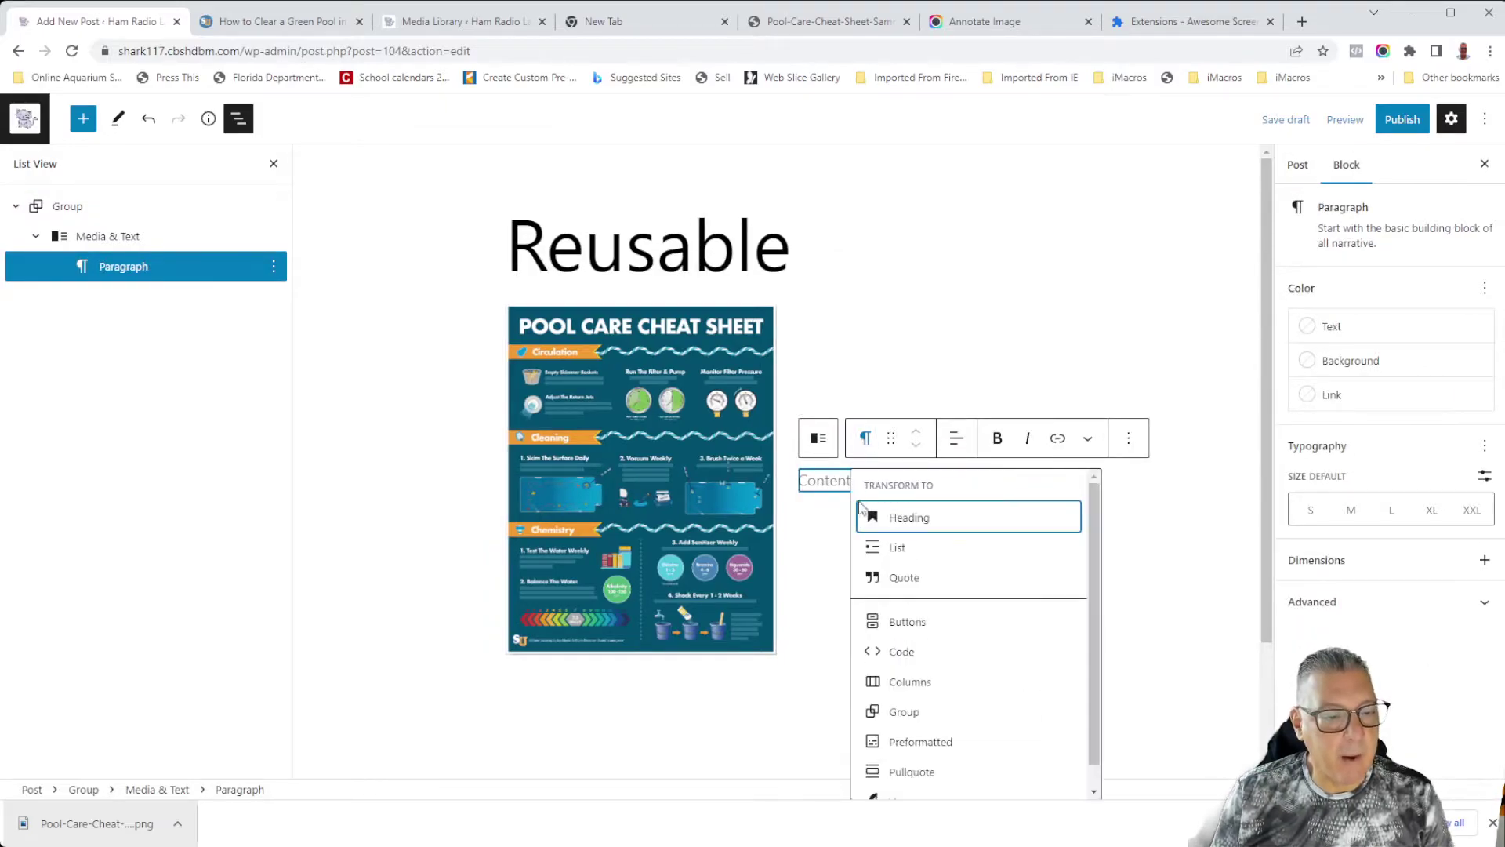
left_click(834, 487)
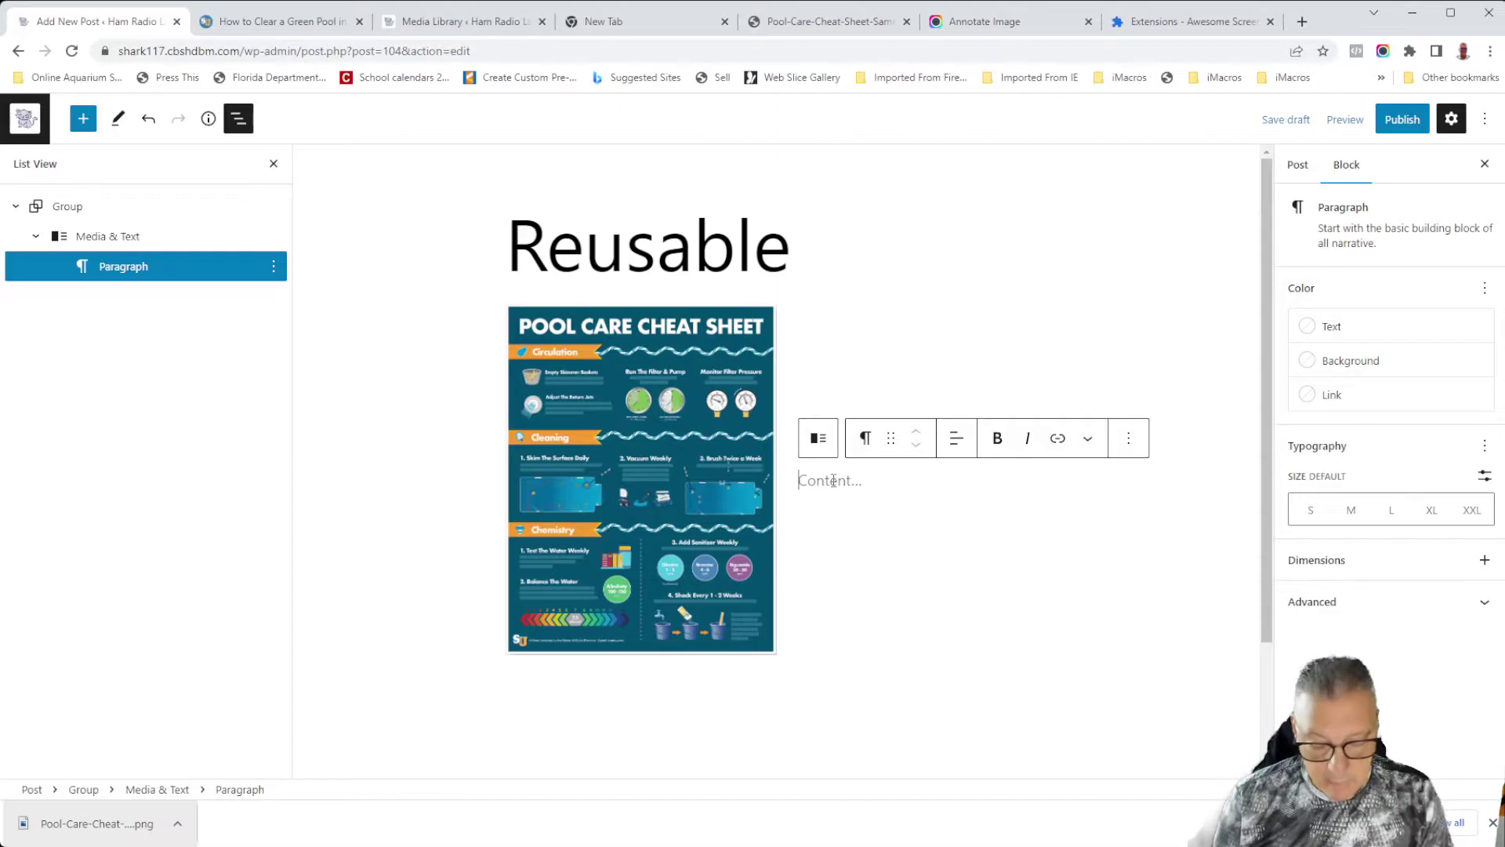
left_click(278, 26)
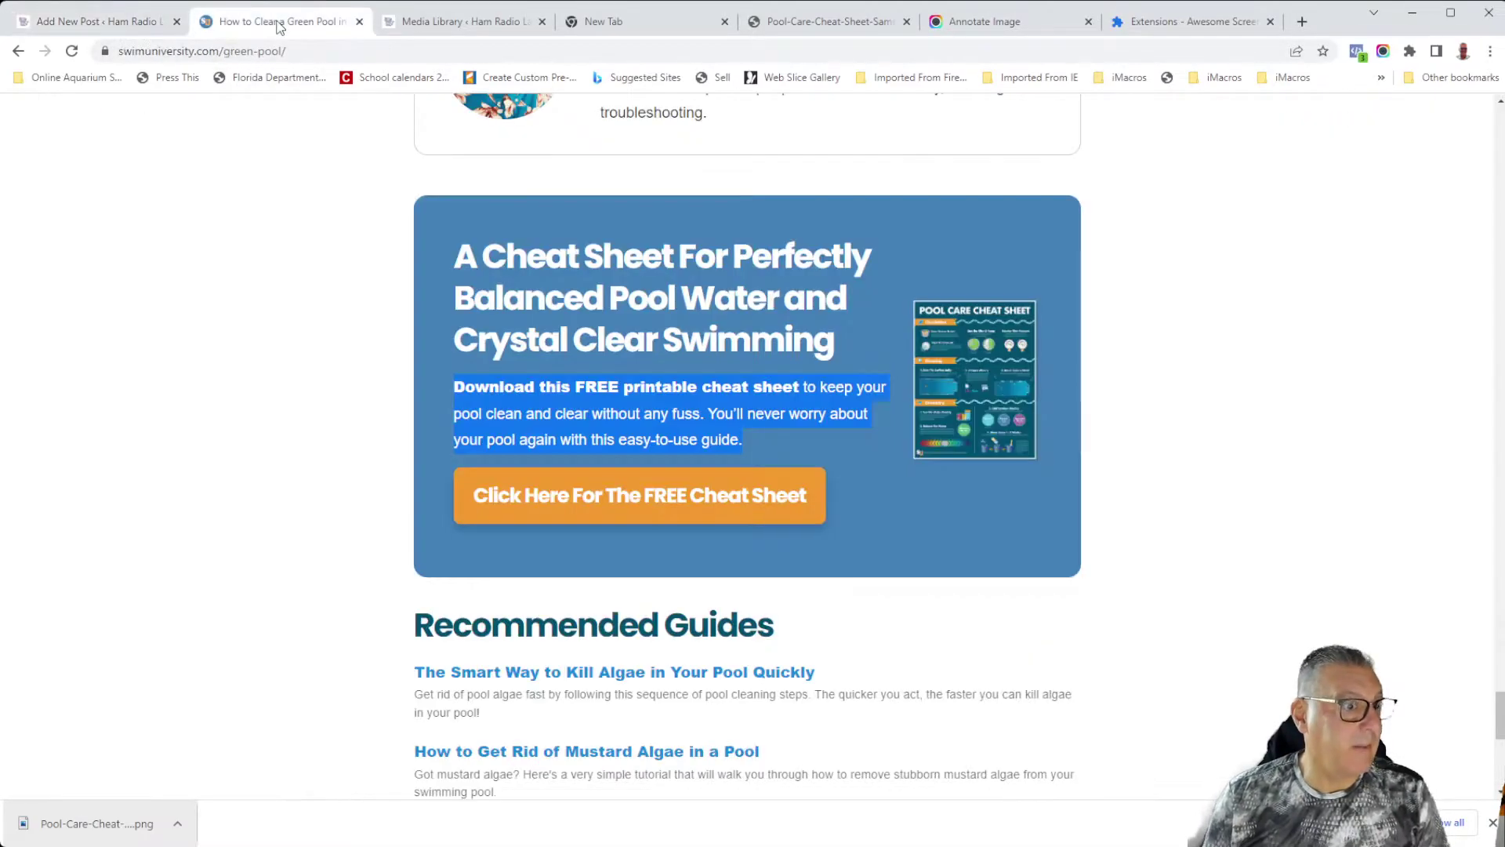
Paste the heading 'A Cheat Sheet For Perfectly Balanced Pool Water and Crystal Clear Swimming' into the text column.
left_click(841, 346)
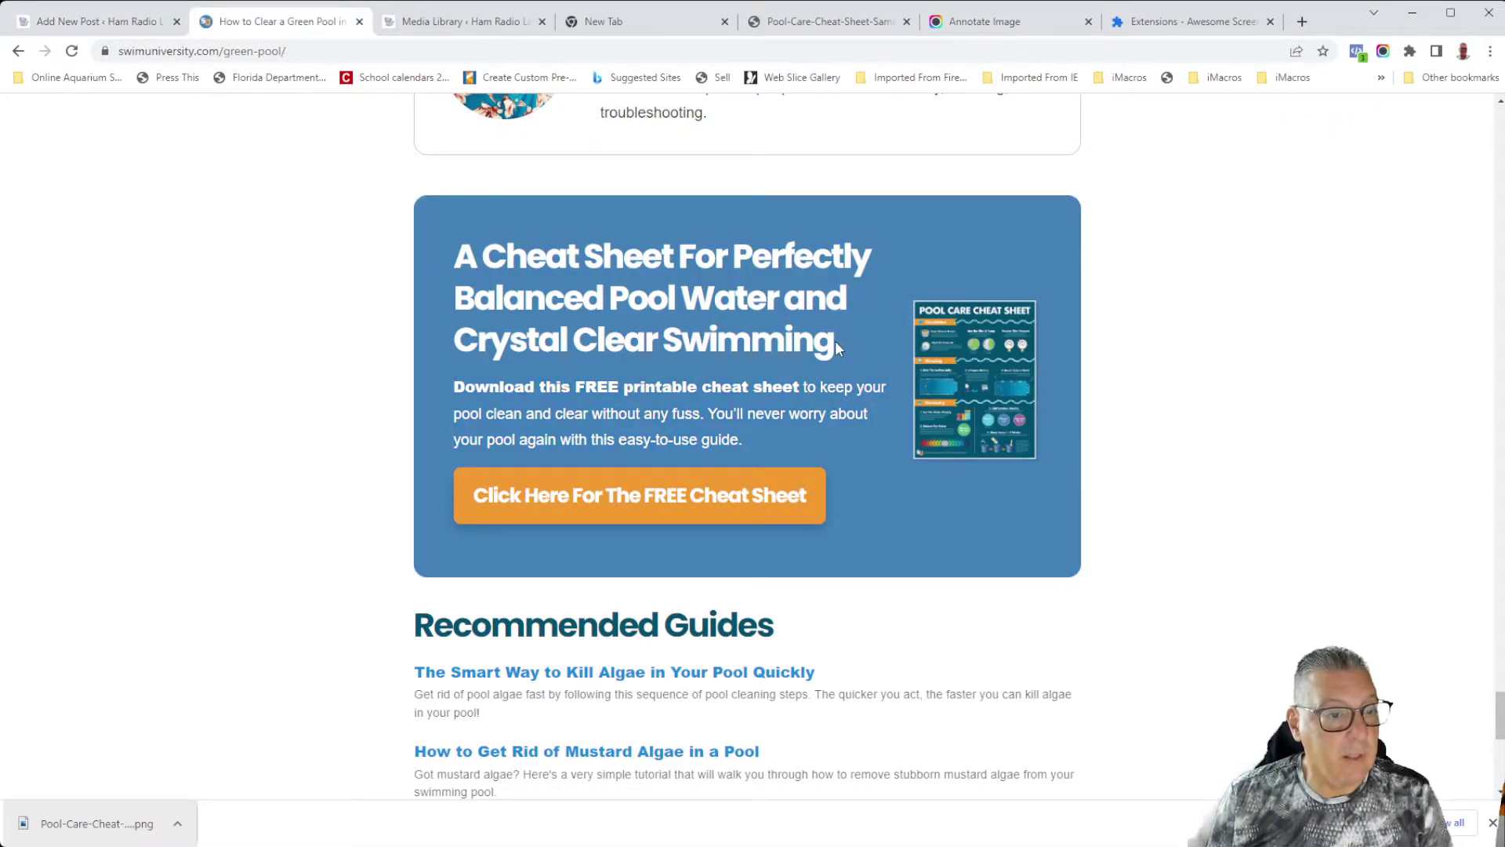
left_click_drag(835, 340, 444, 260)
key("ctrl+c")
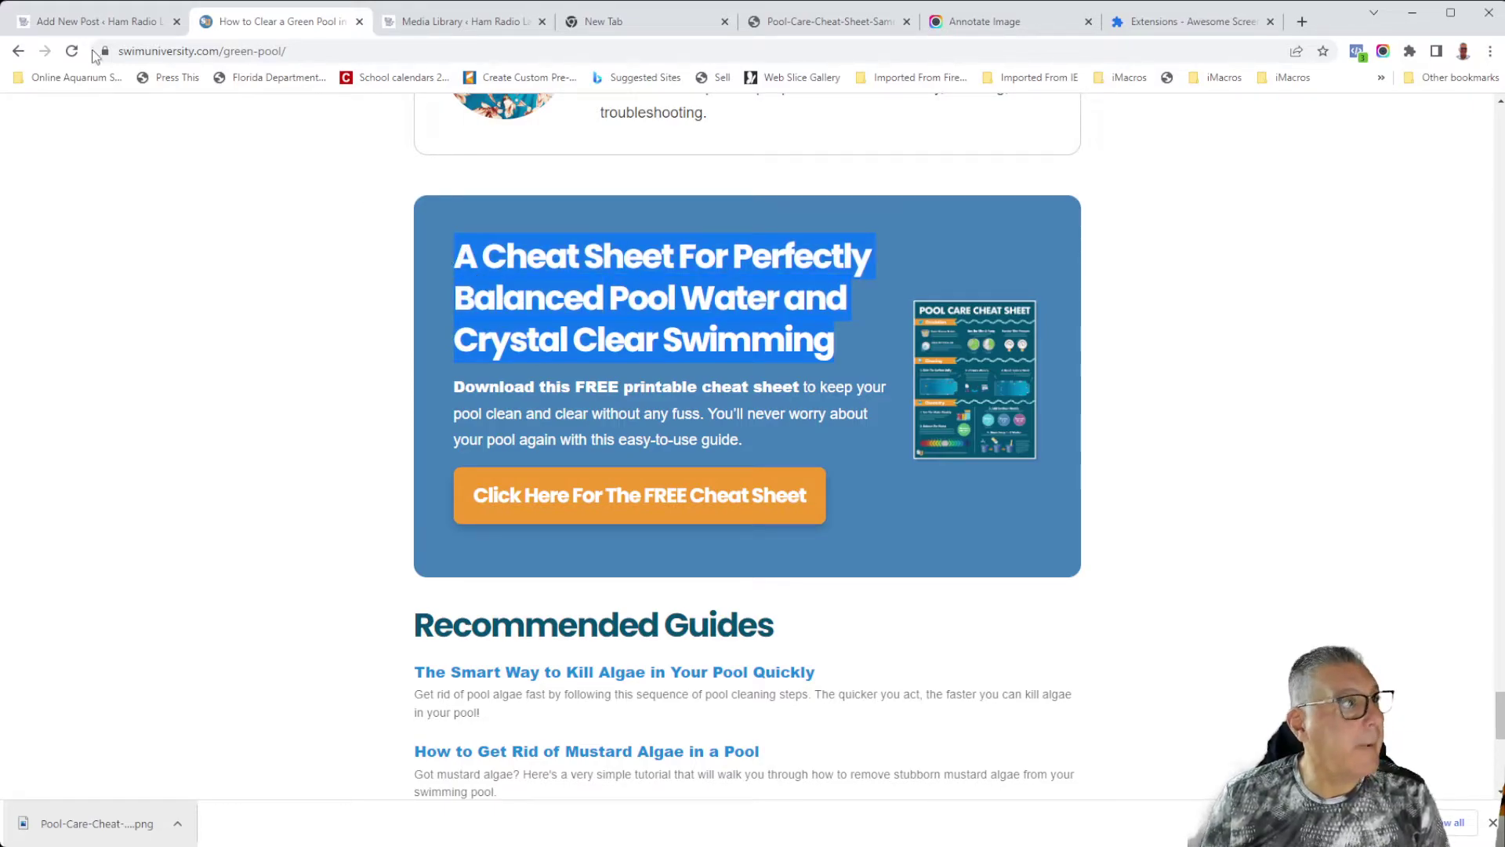
left_click(91, 21)
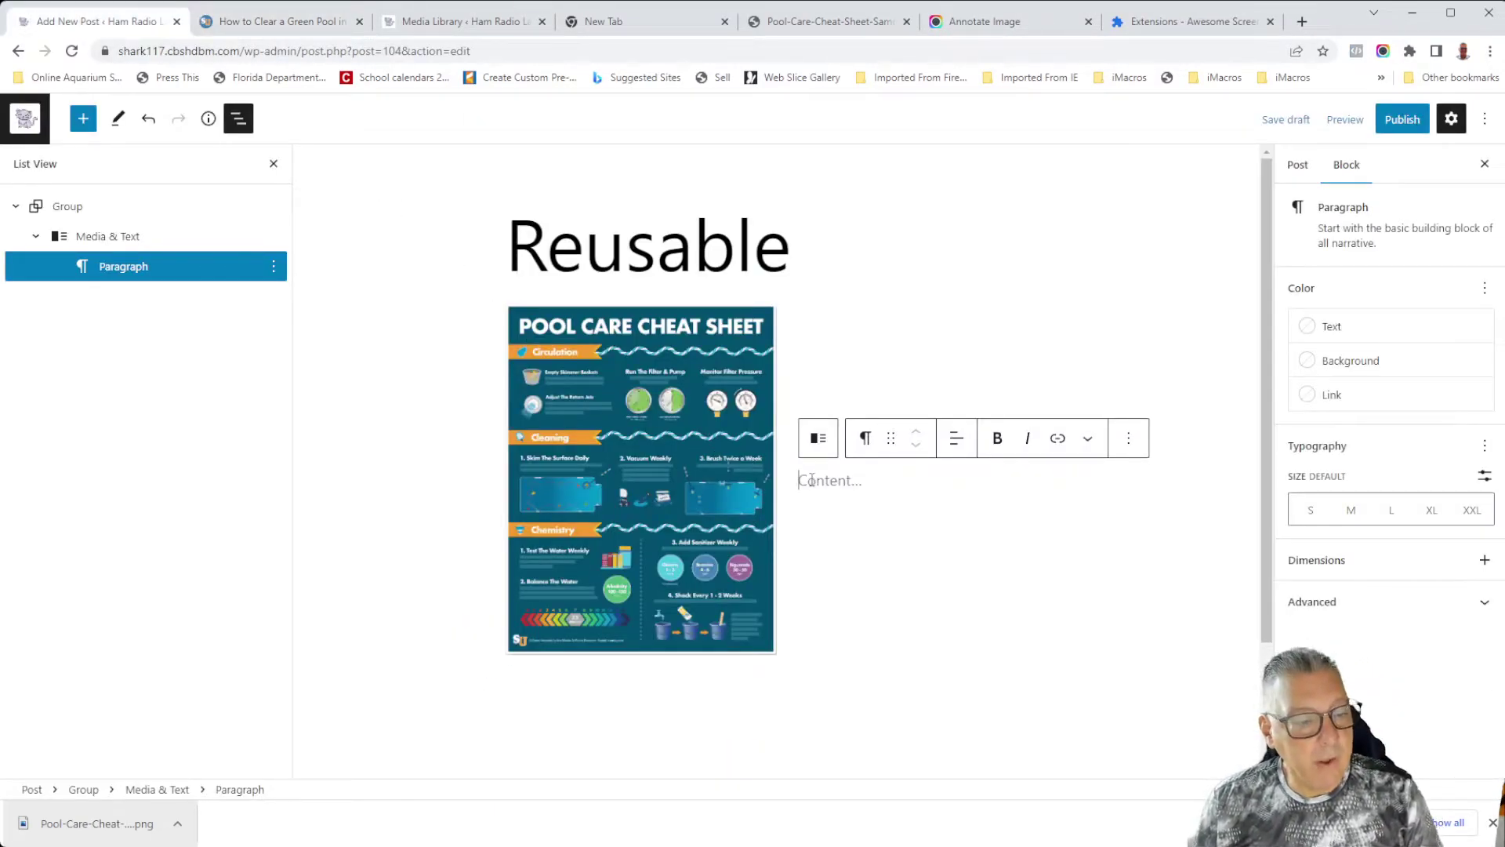
key("ctrl+v")
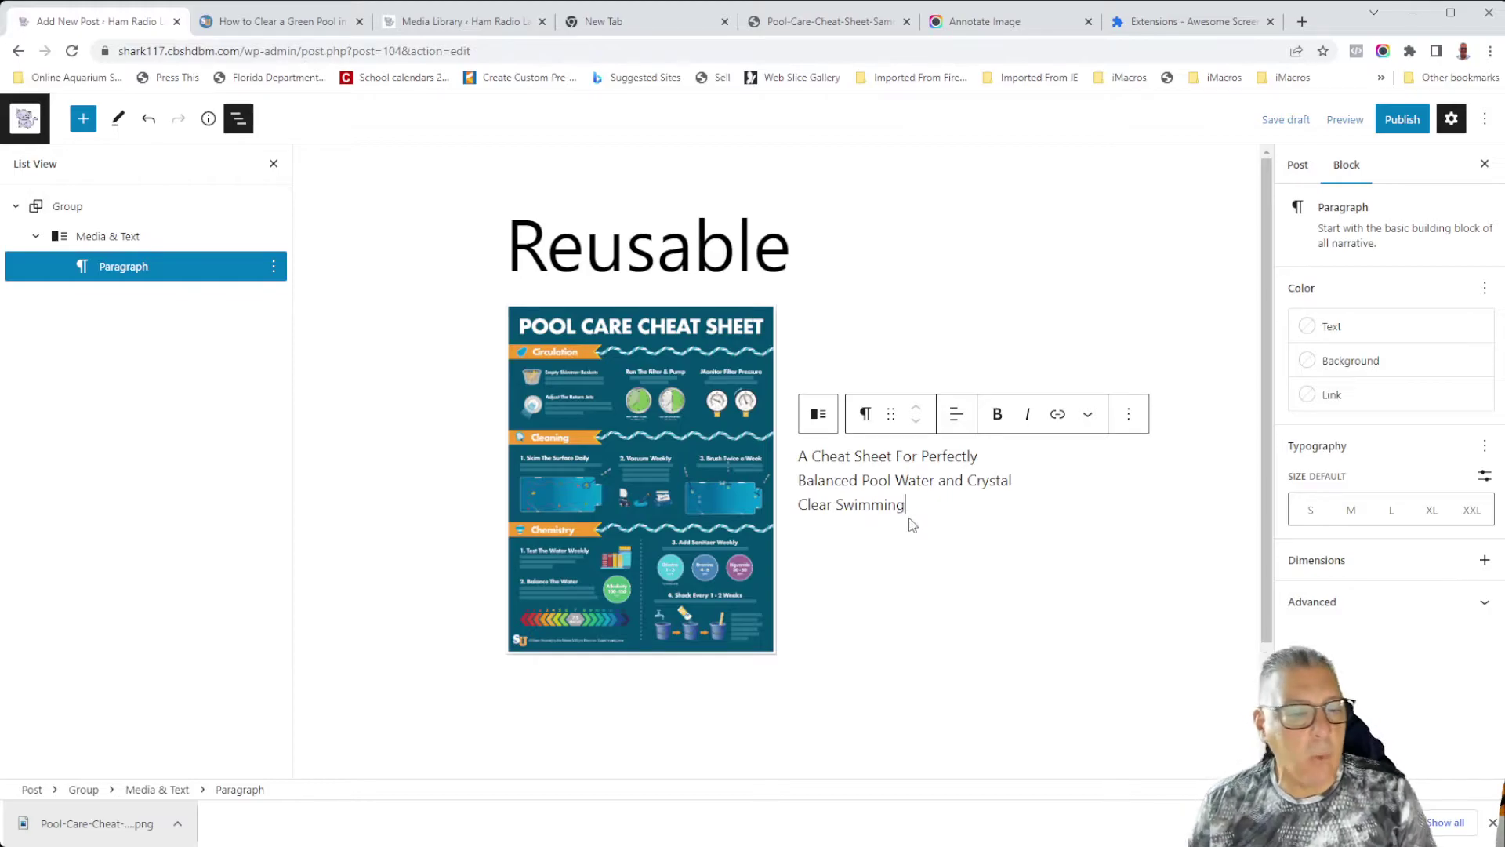
left_click(273, 23)
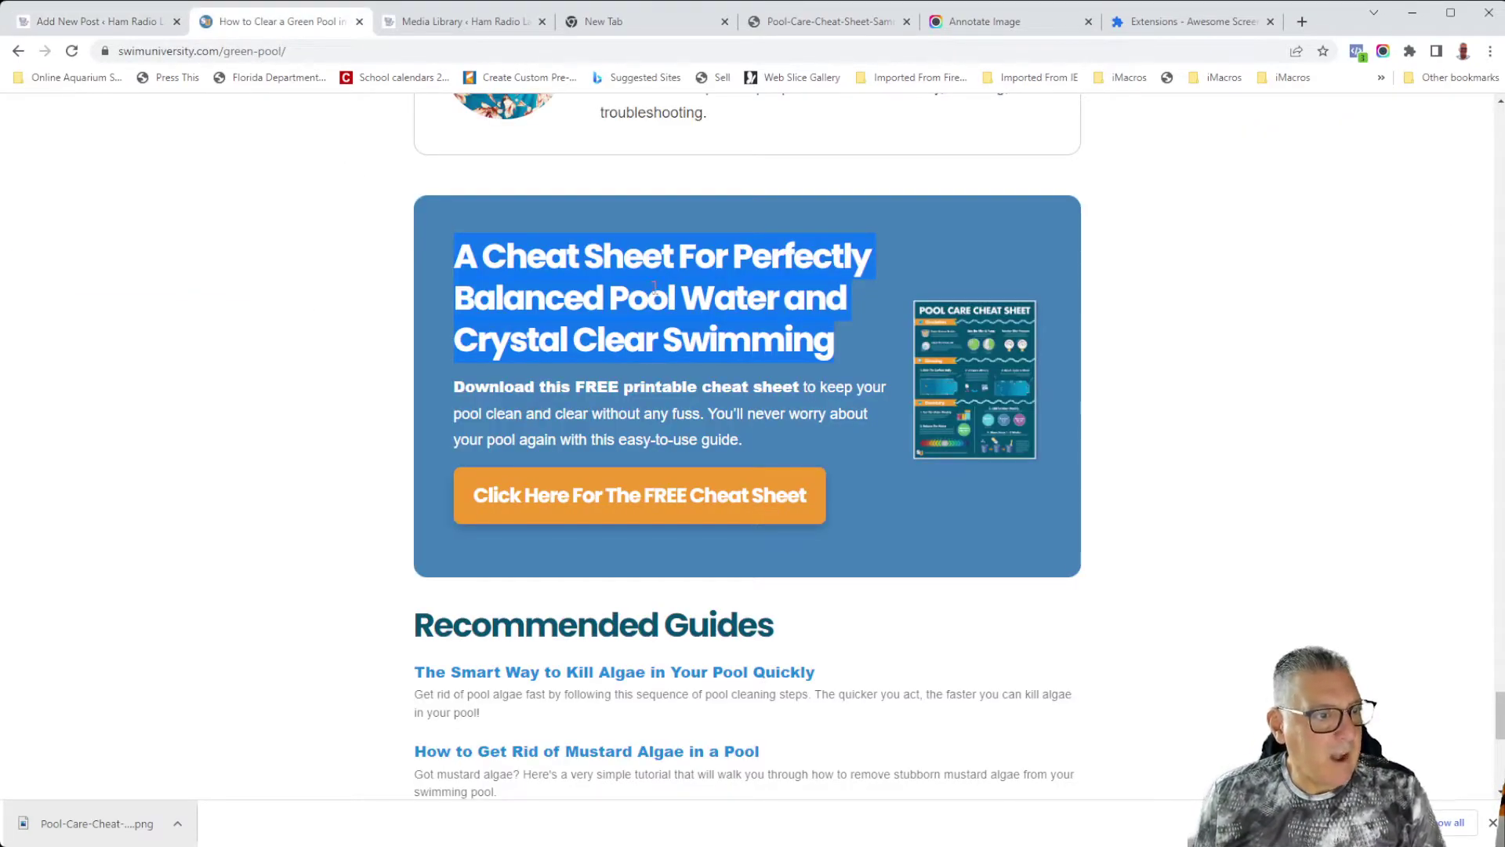
Insert a paragraph after the heading and paste the 'Download this FREE printable cheat sheet' description.
left_click(112, 22)
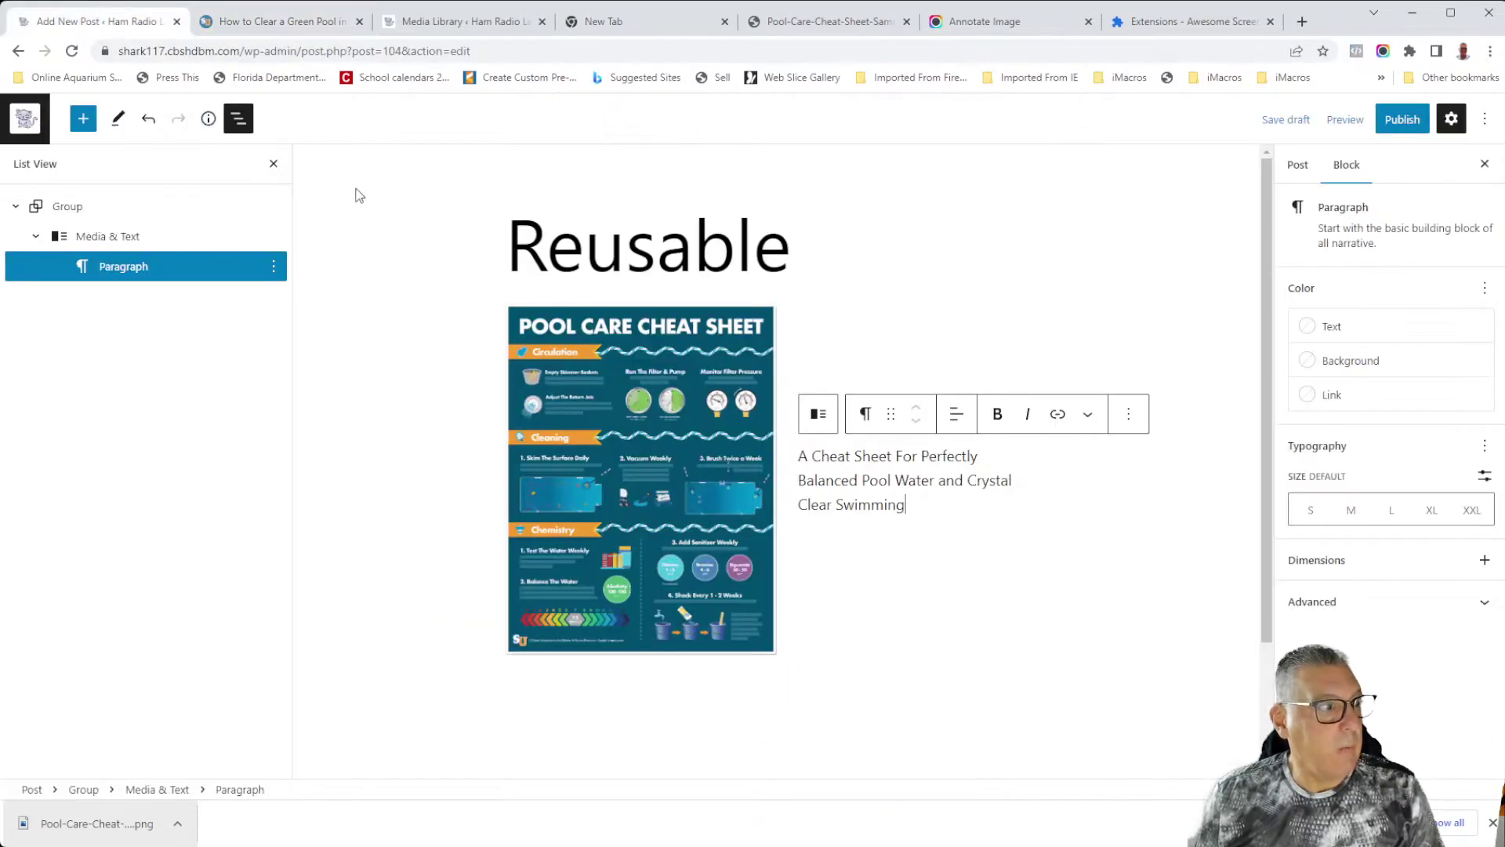
left_click(274, 268)
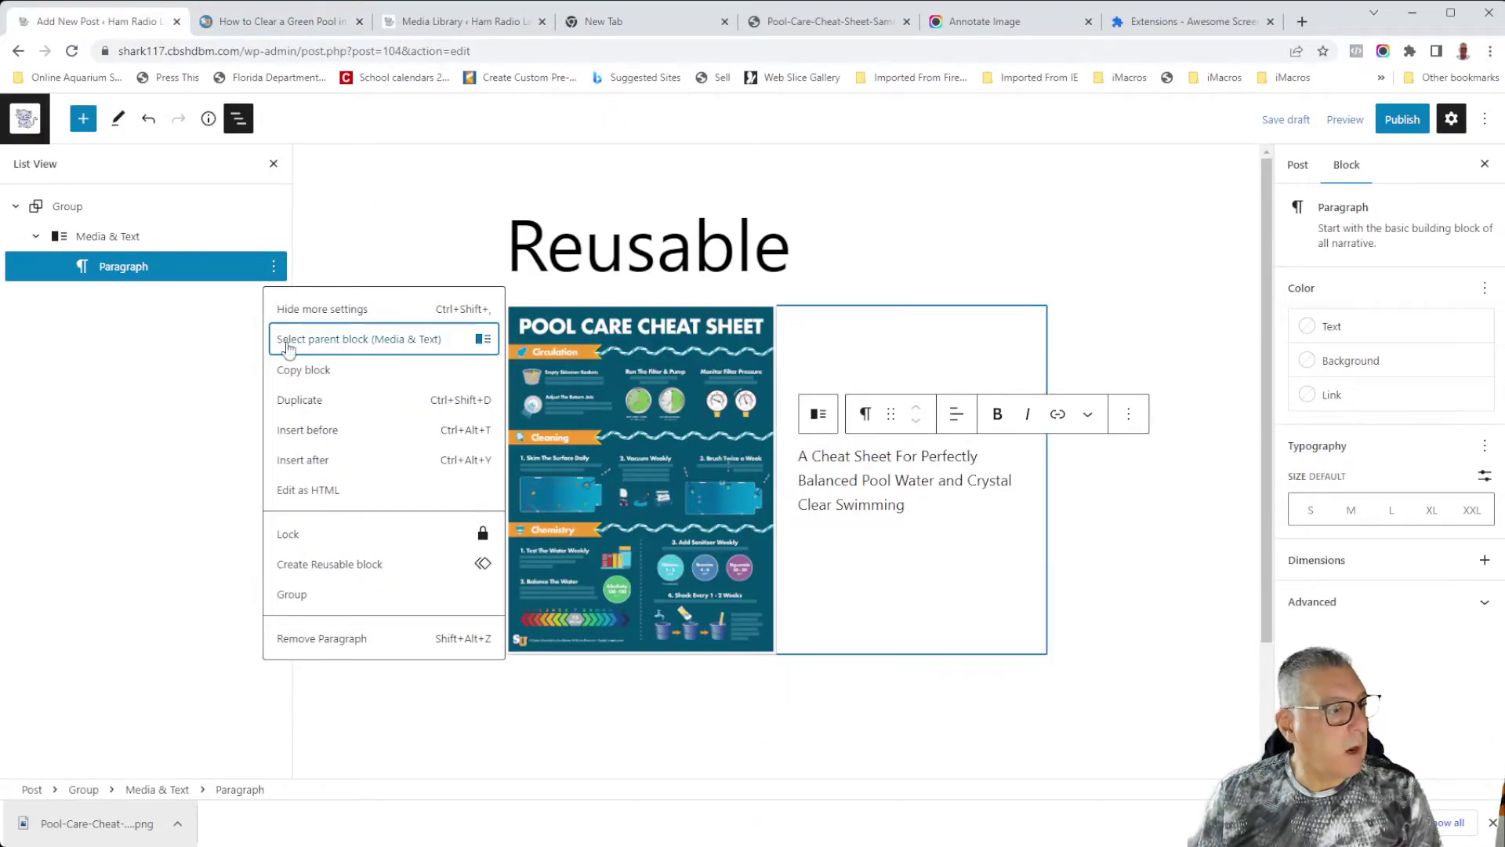
left_click(302, 459)
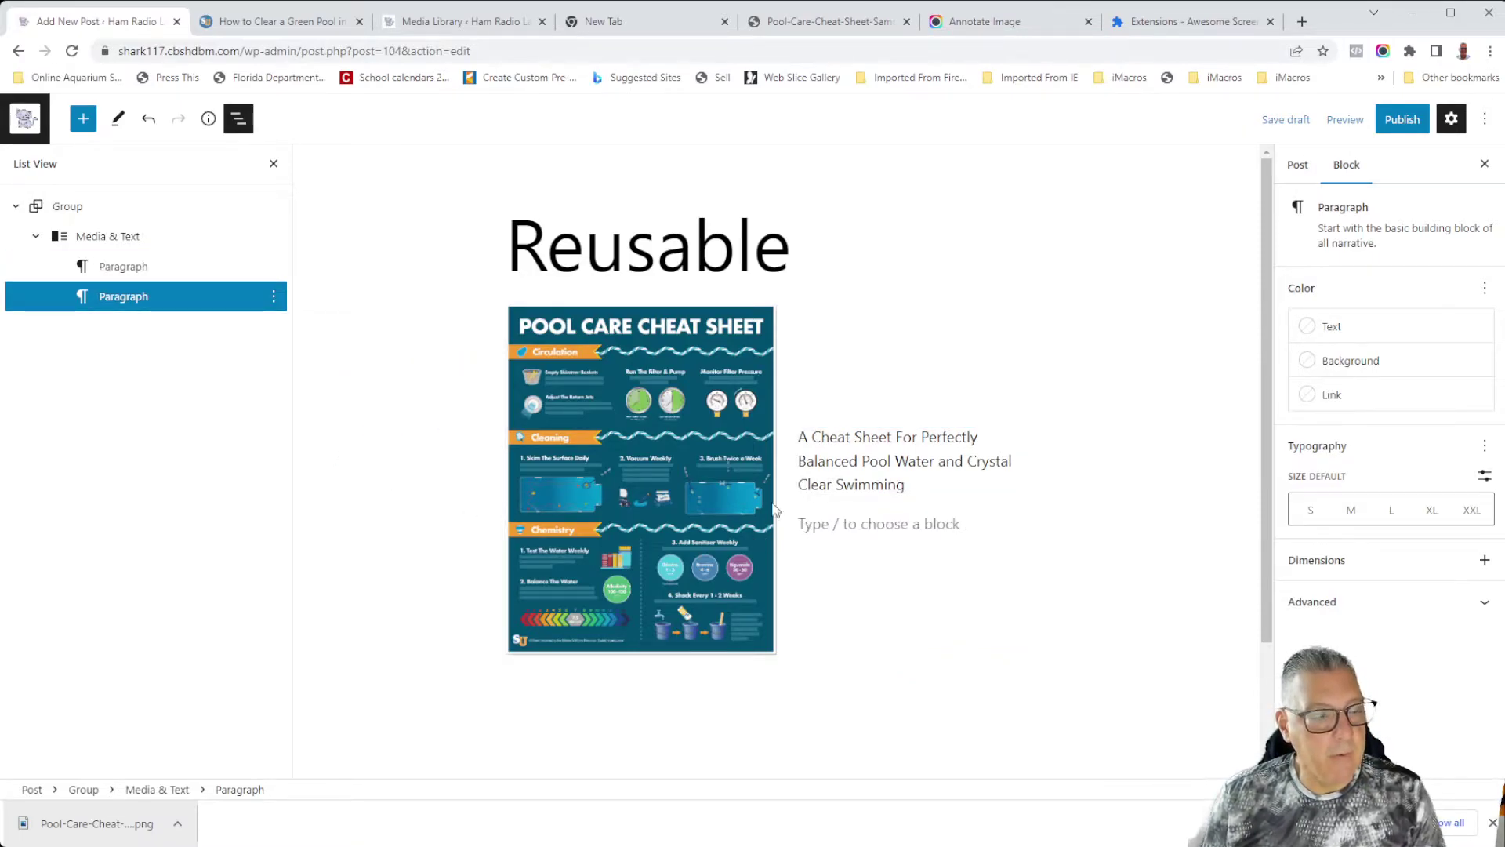
left_click(294, 23)
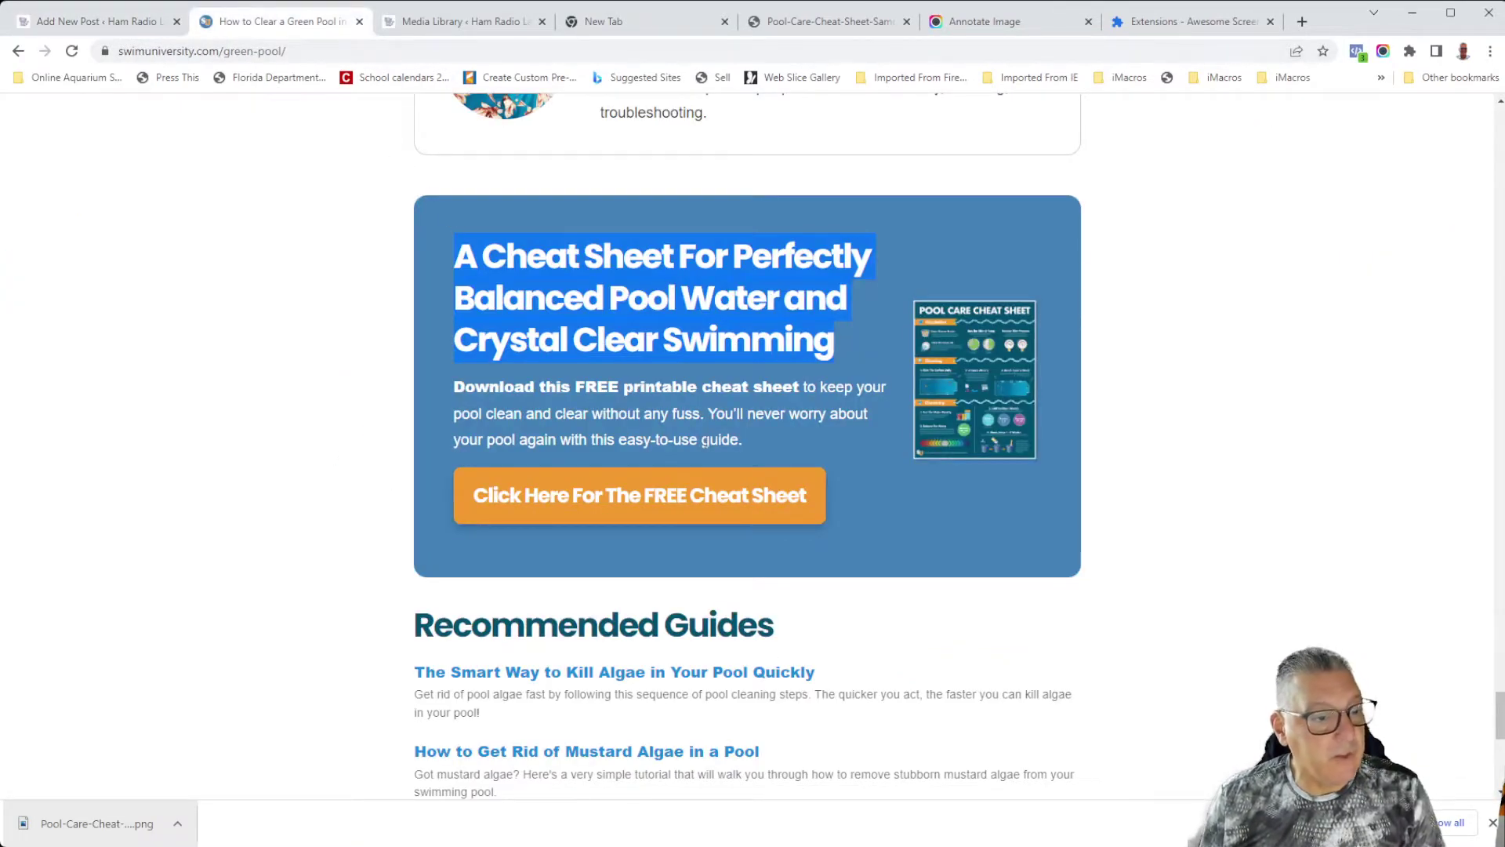
left_click_drag(747, 444, 483, 397)
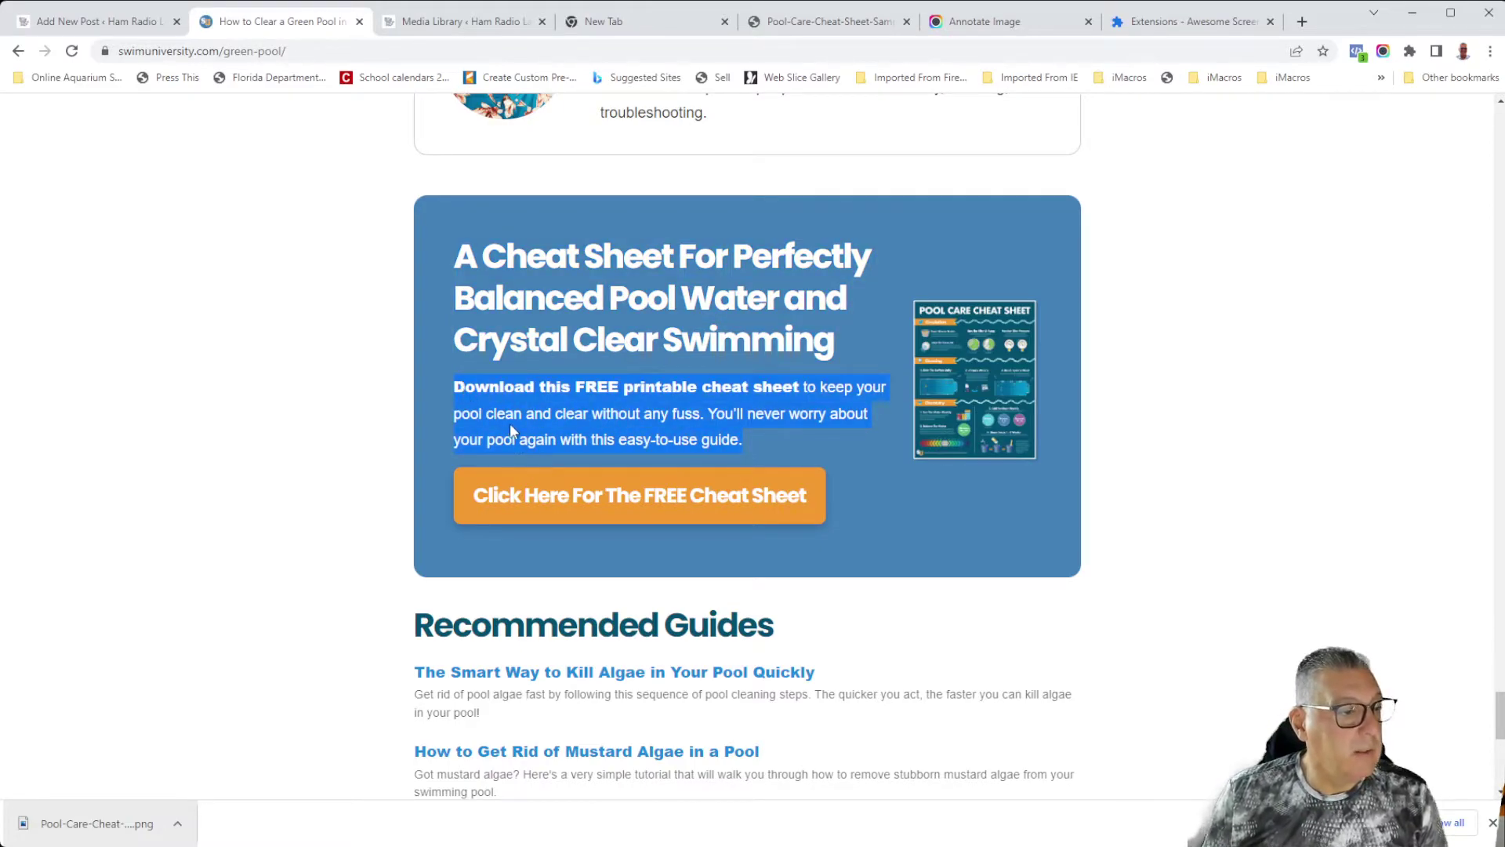
left_click(98, 22)
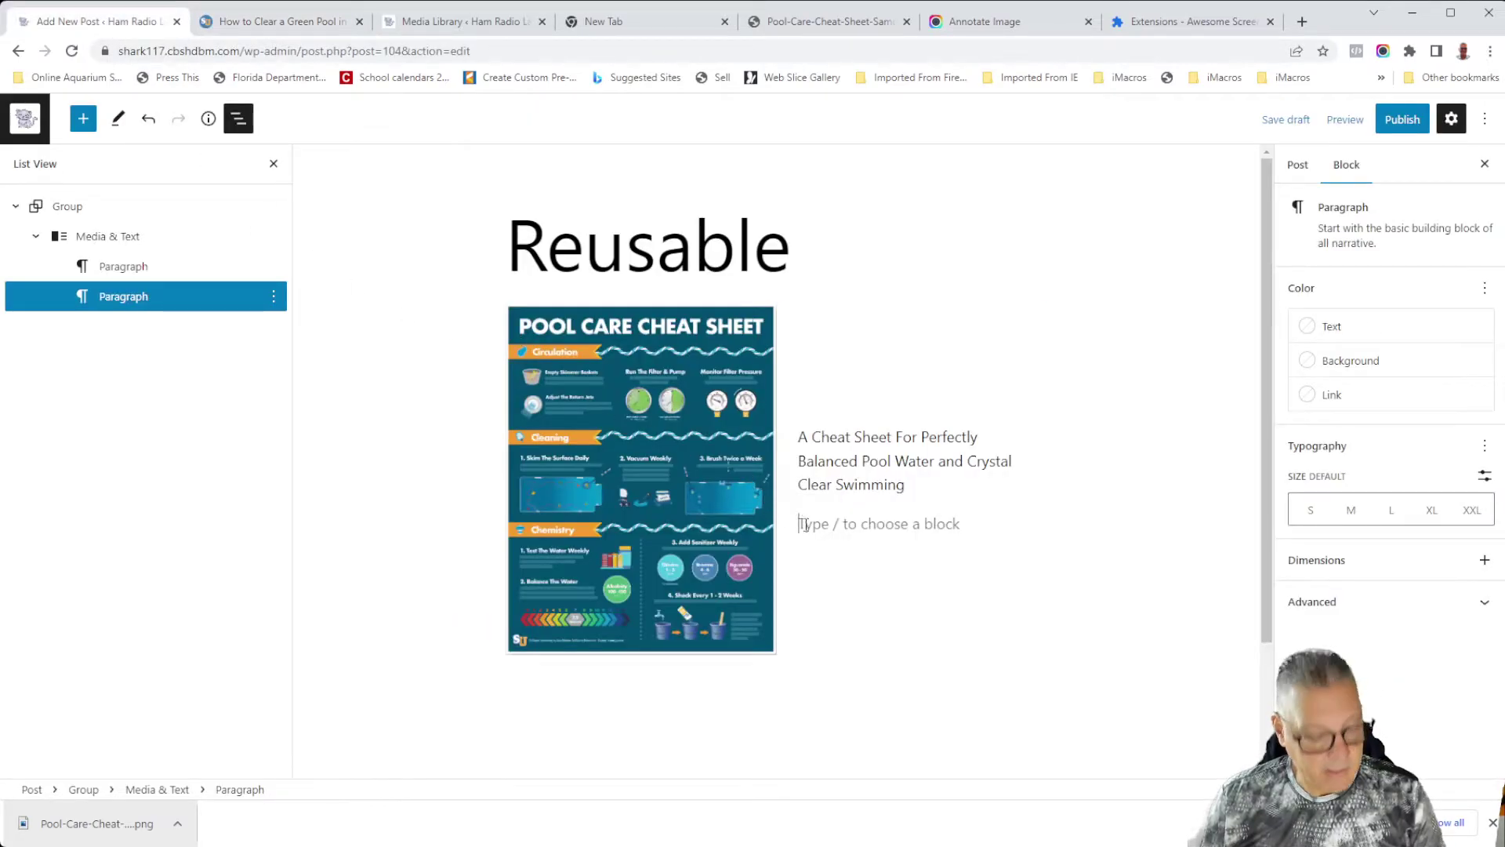
type("Download this FREE printable cheat sheet to keep your pool clean and clear without any fuss. You'll never worry about your pool again with this easy-to-use guide.")
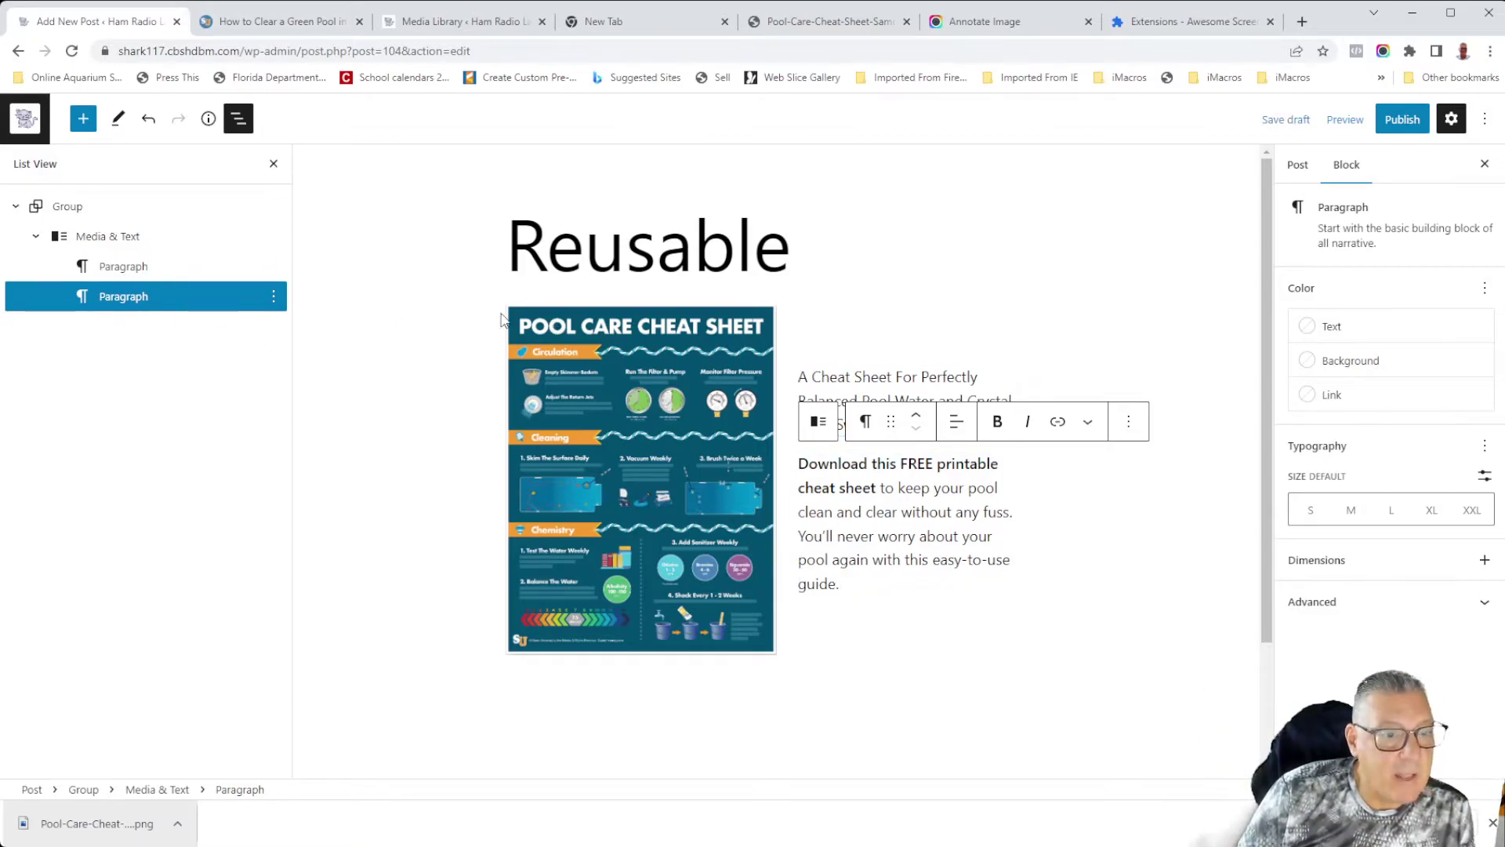
left_click(888, 250)
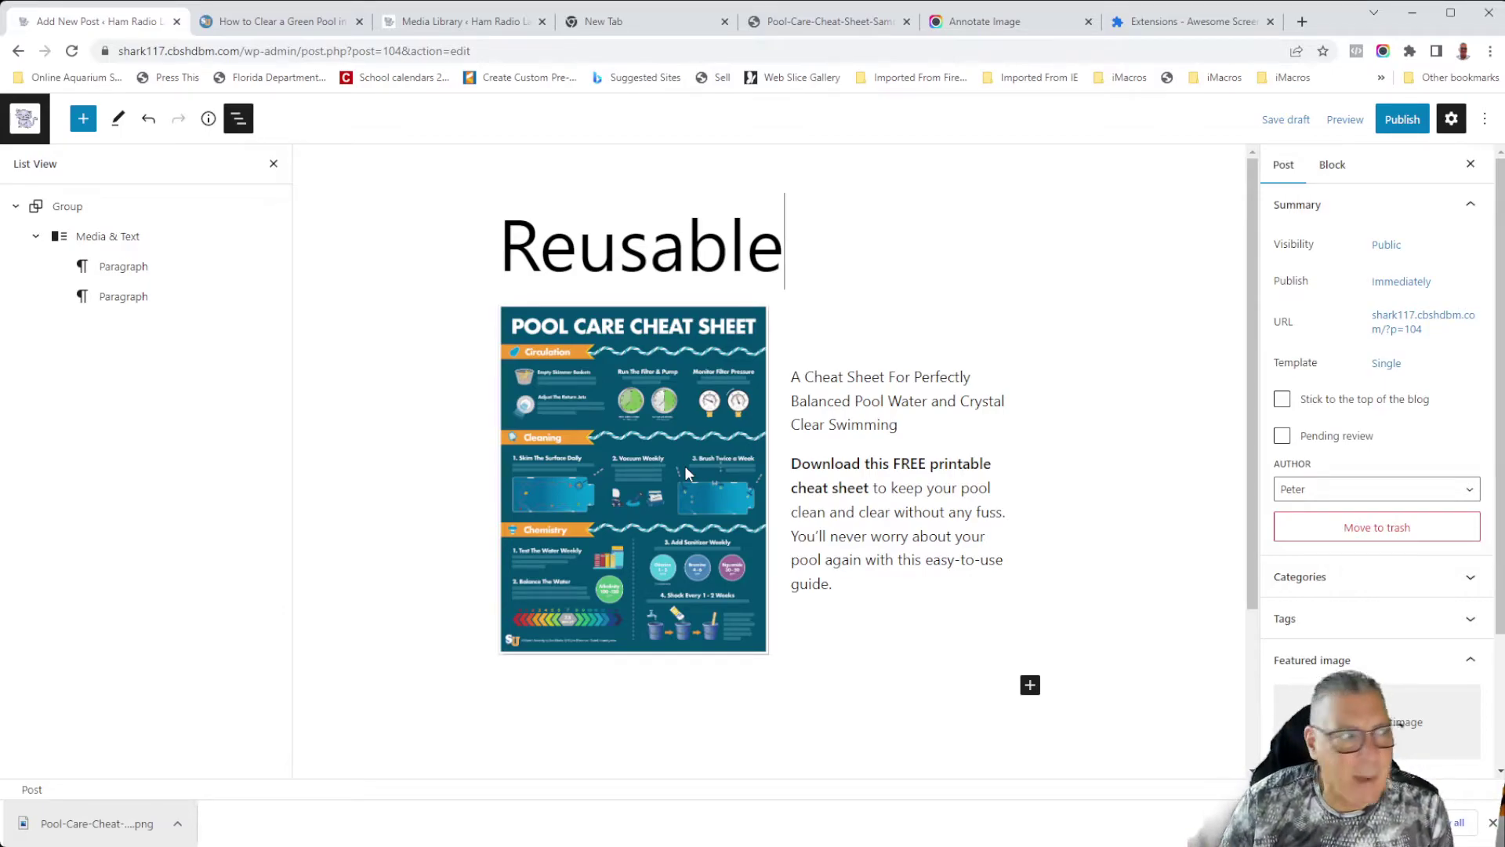
left_click(135, 300)
Add a Buttons block after the description with the label 'Click Here For FREE Cheat Sheet'.
left_click(130, 302)
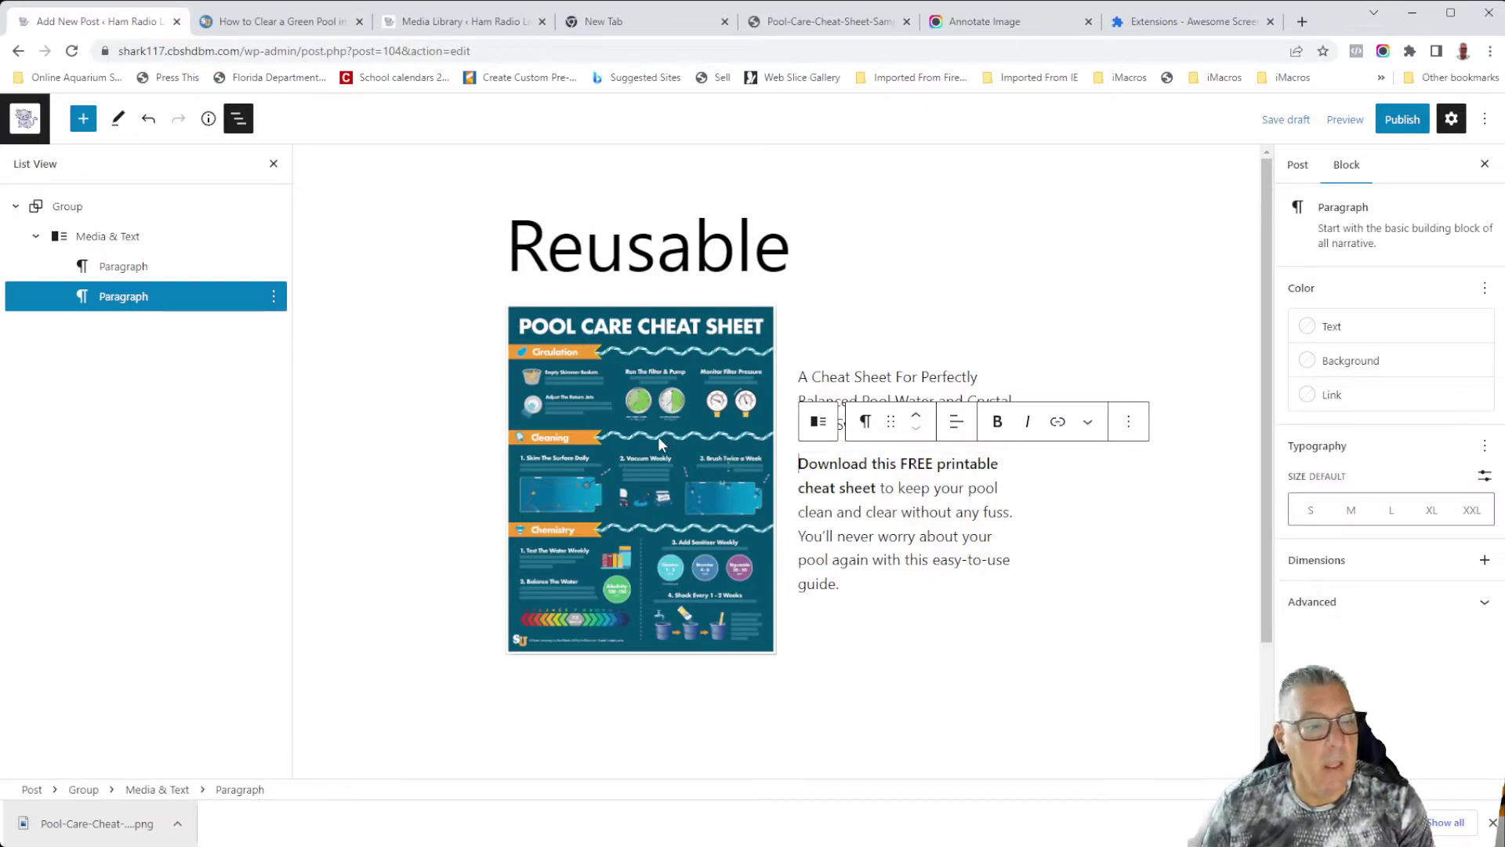
left_click(272, 296)
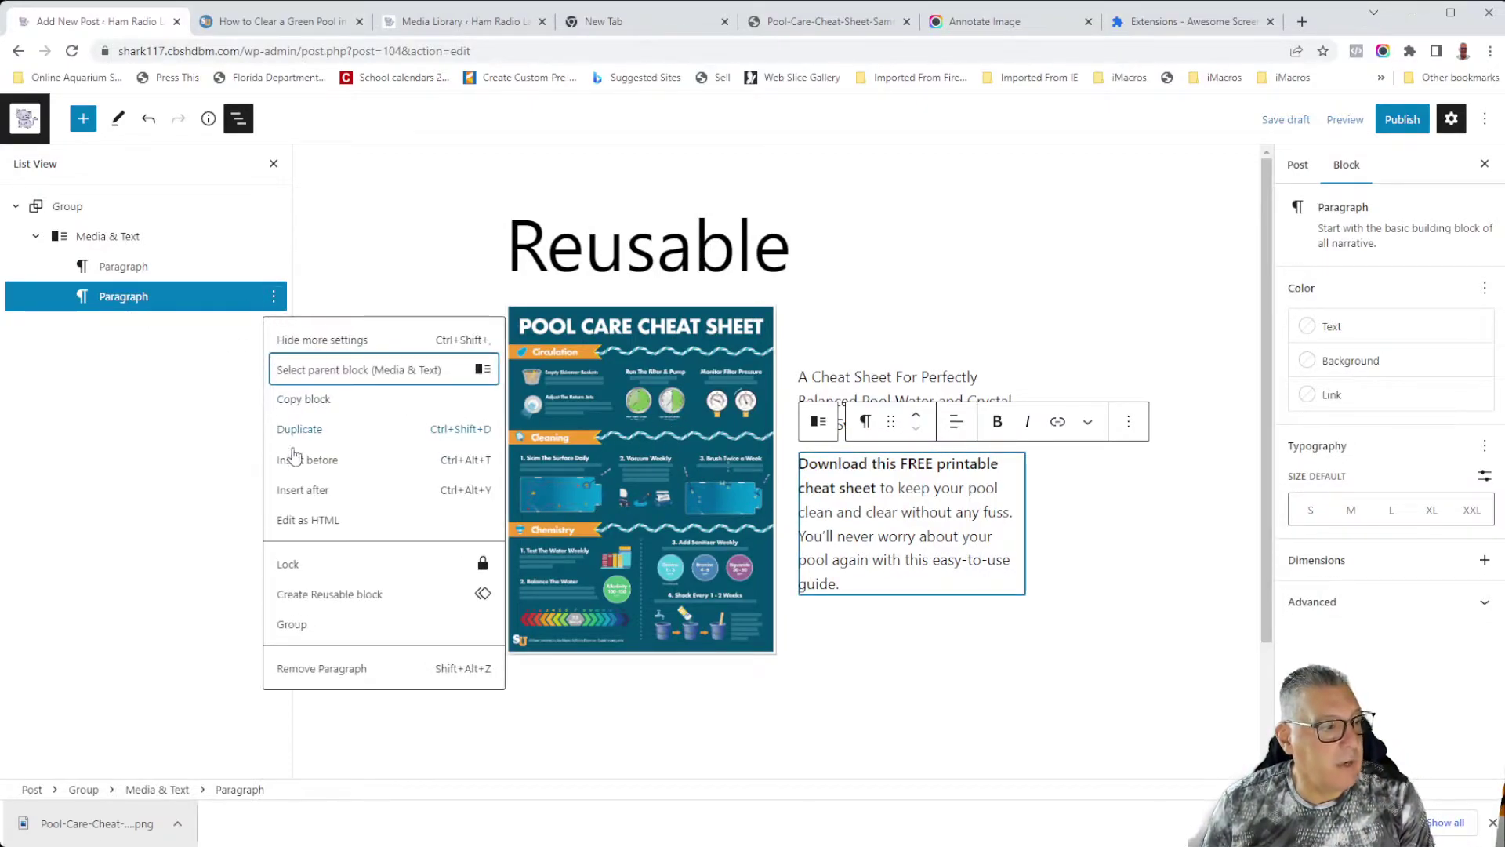
left_click(314, 490)
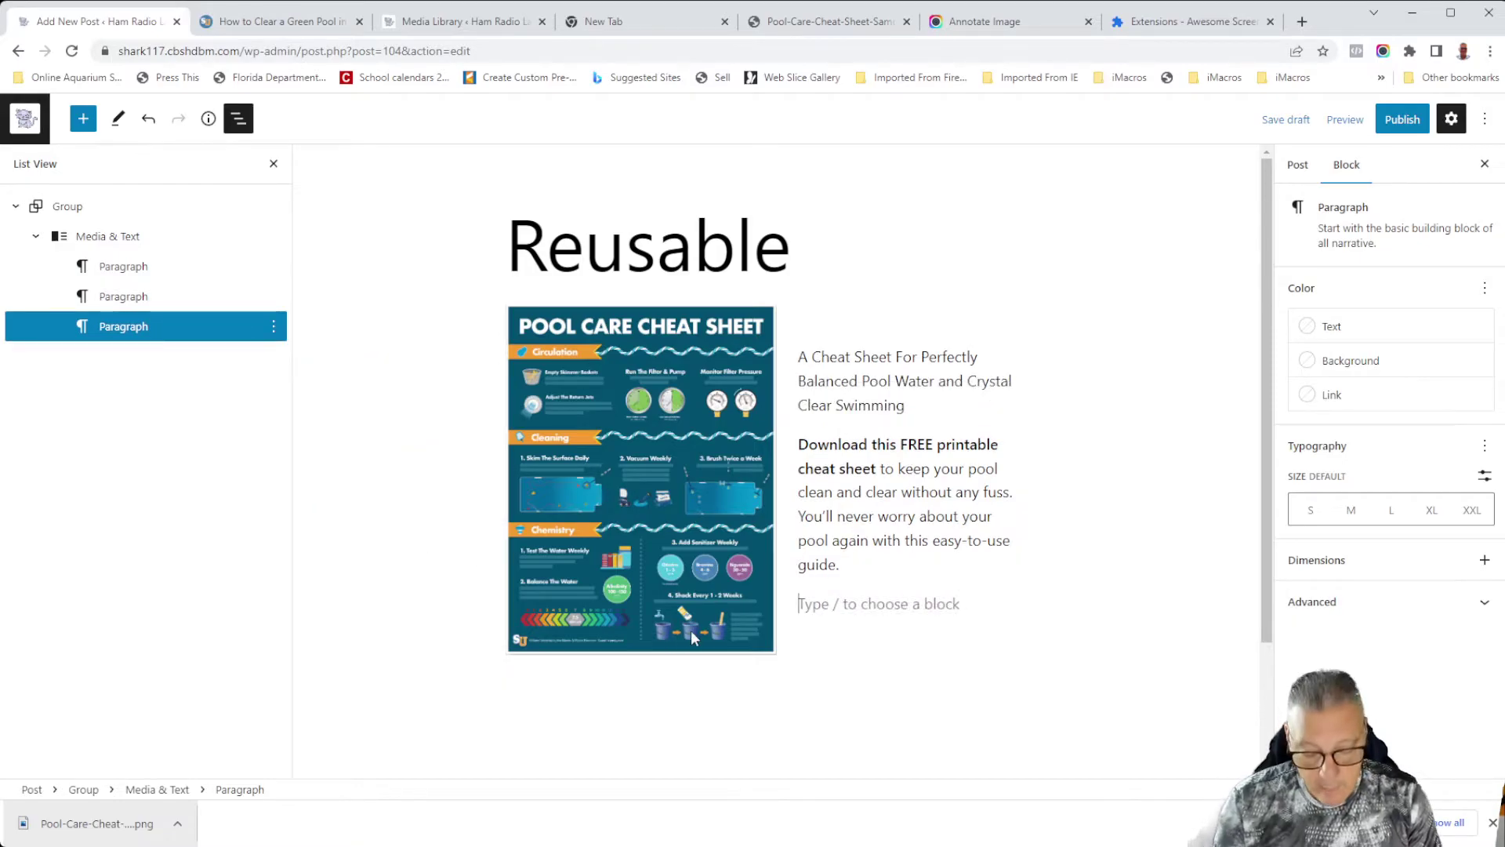
type("/but")
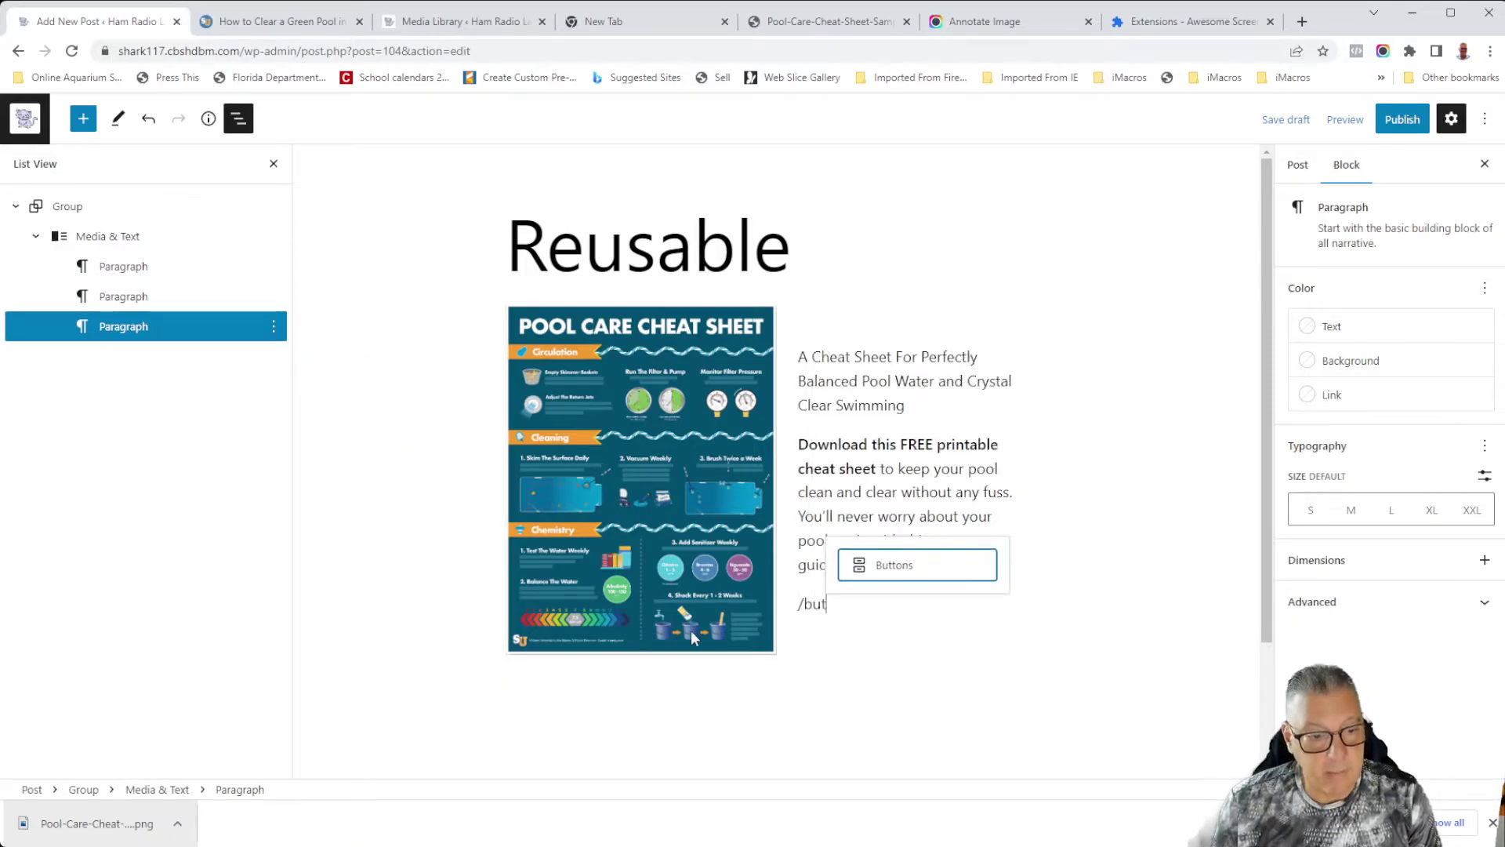
key("Return")
left_click(880, 589)
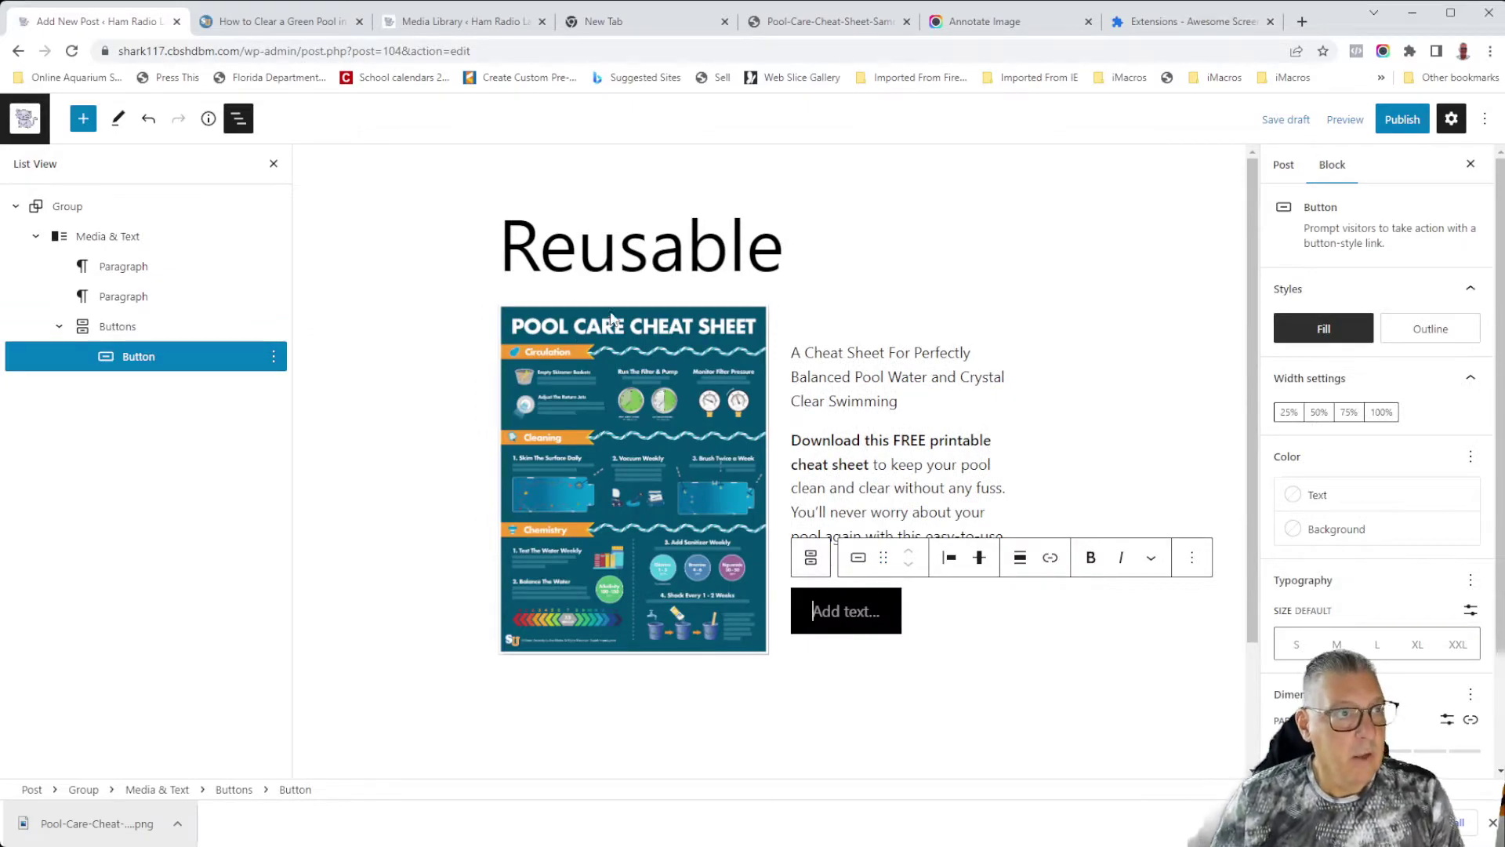
left_click(295, 29)
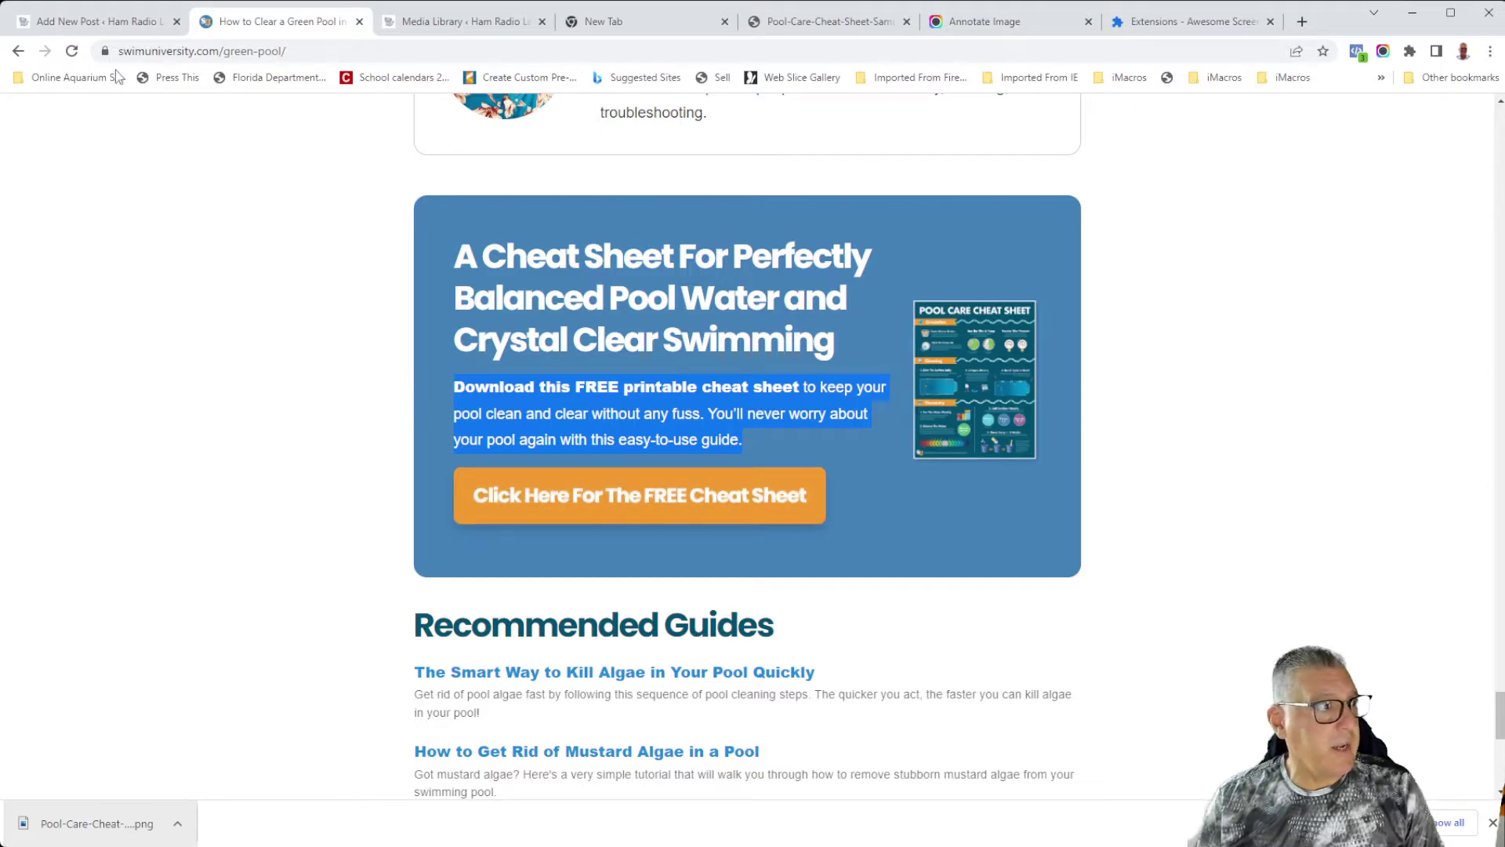
left_click(98, 21)
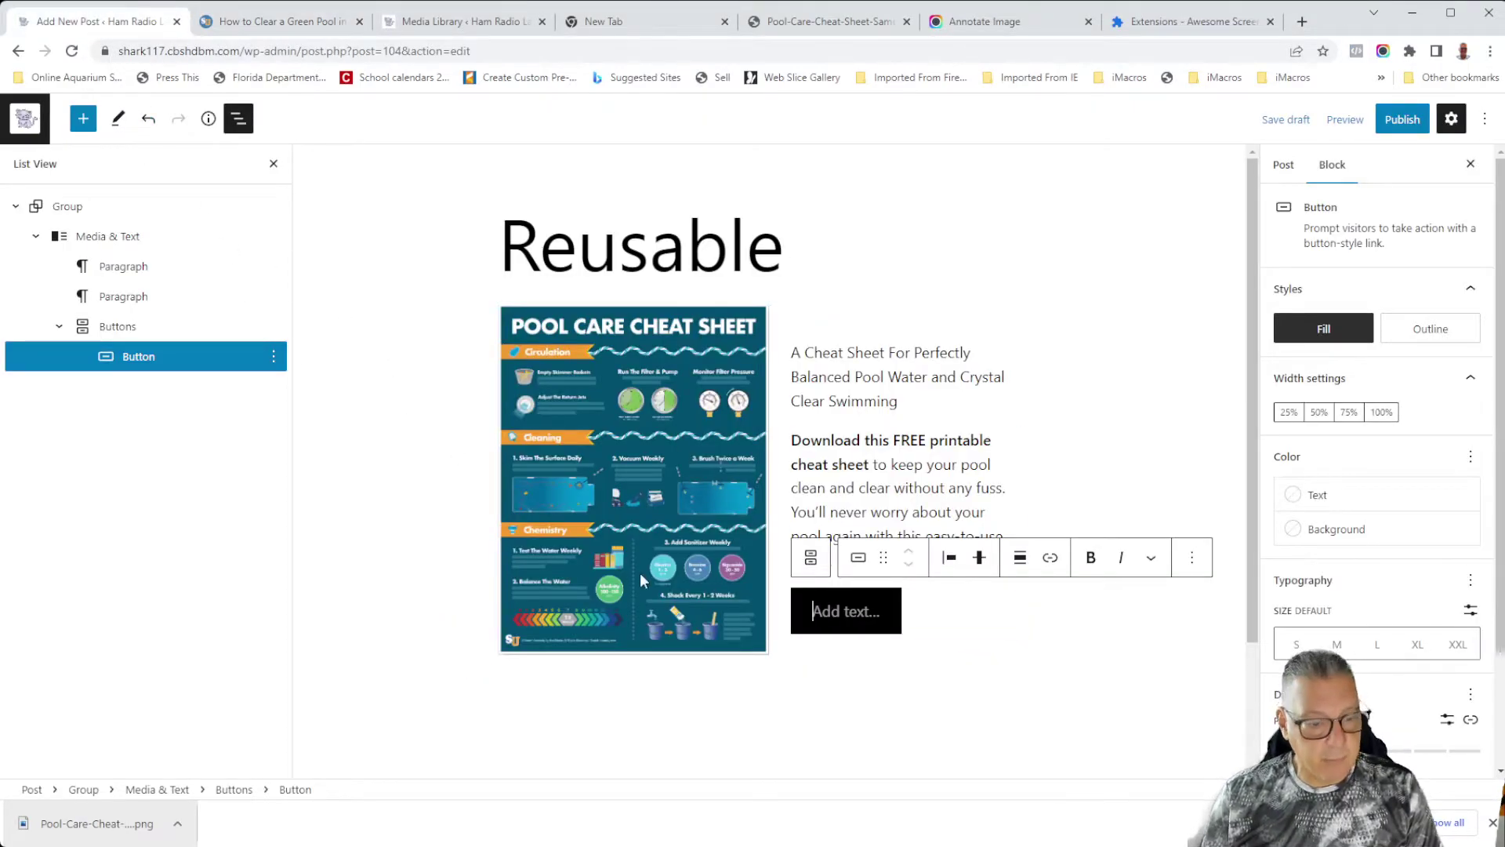
type("Click ")
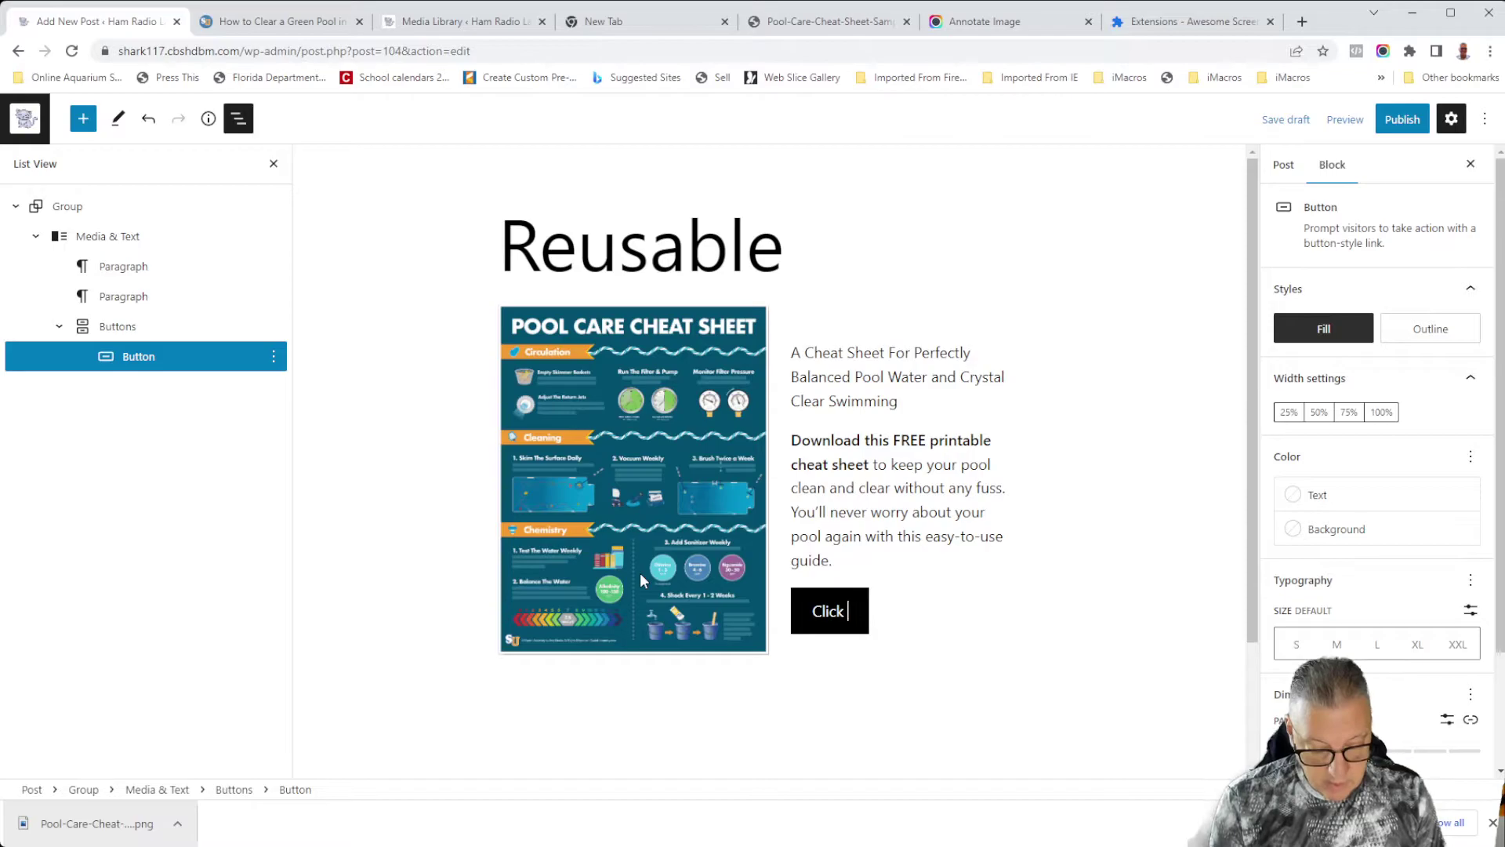
type("Here Fo")
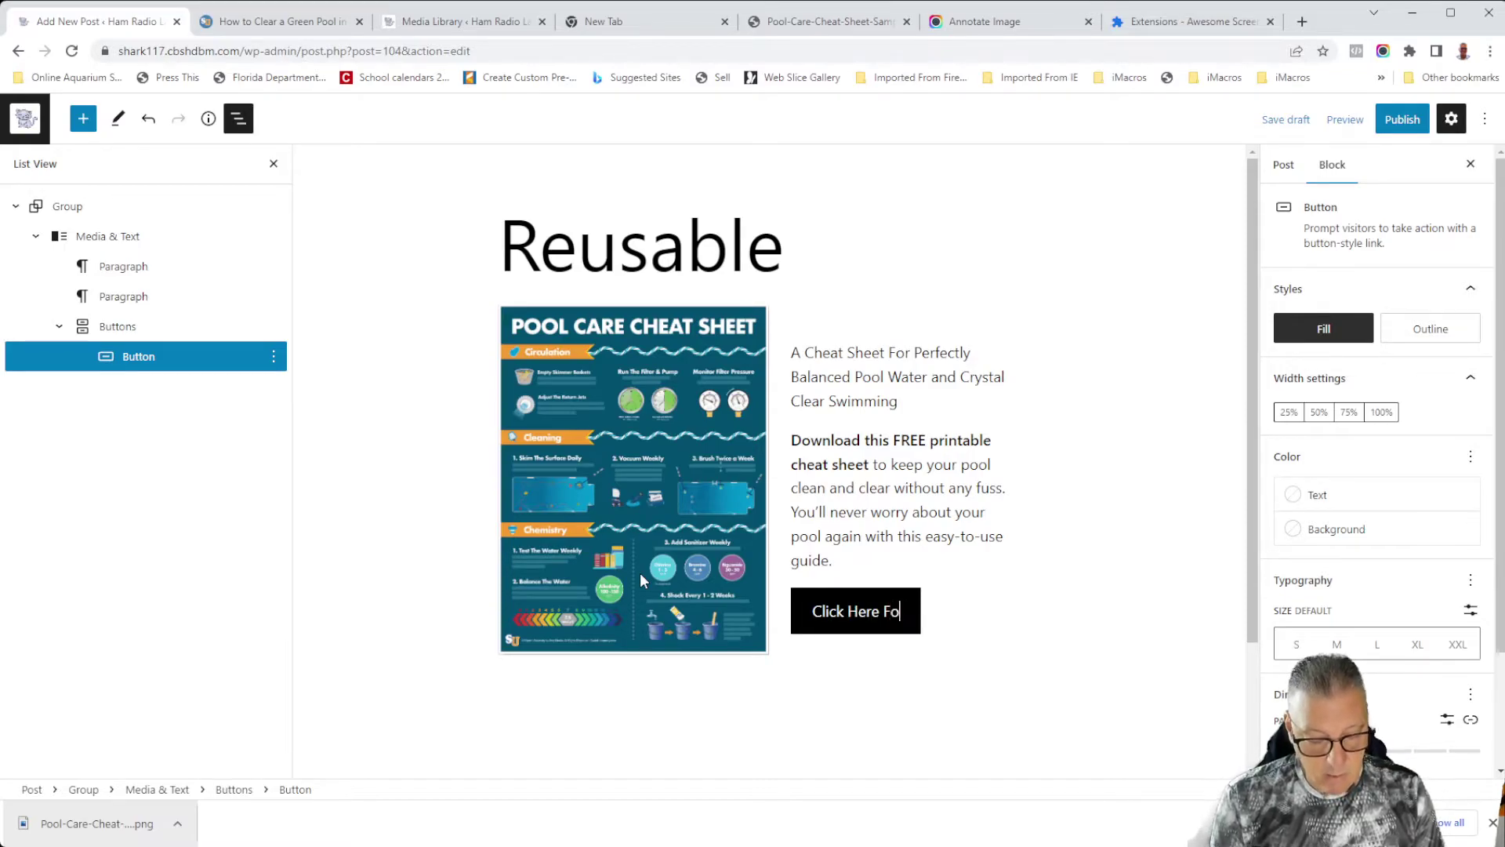
type("r FREE ")
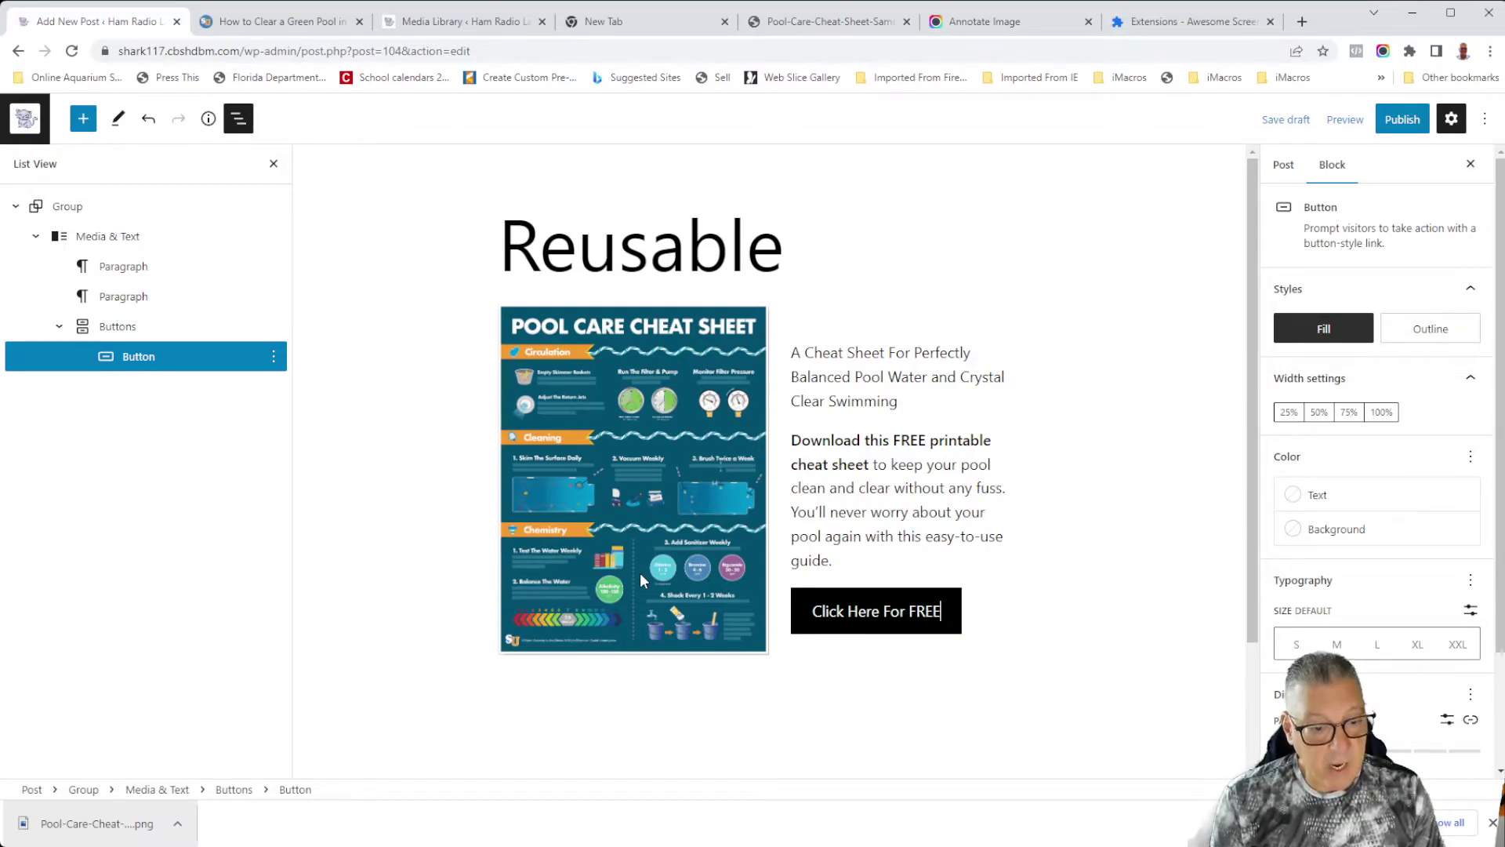
type("Cheat")
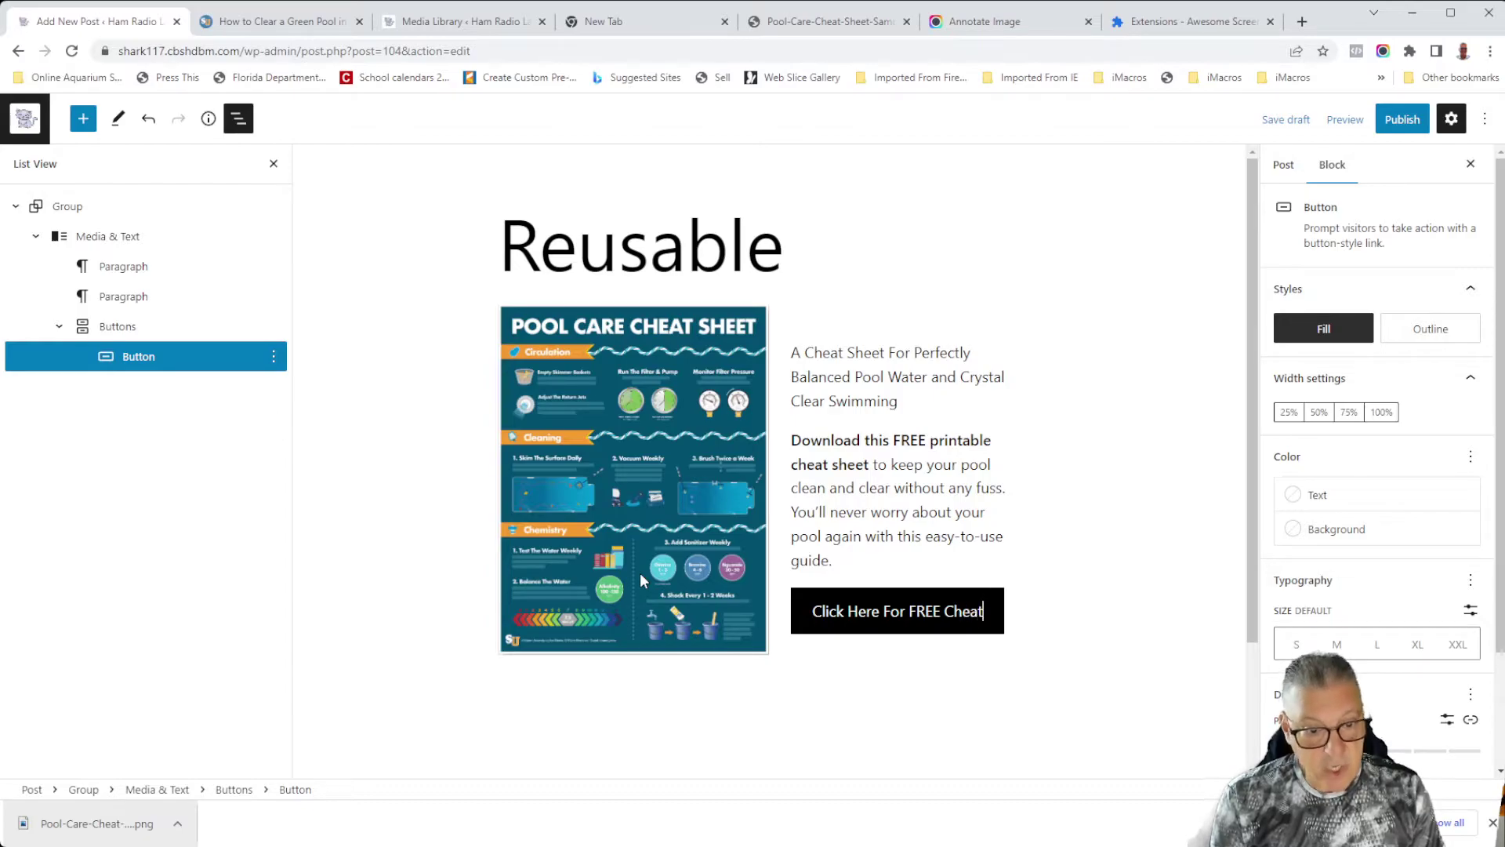
type(" Sheet")
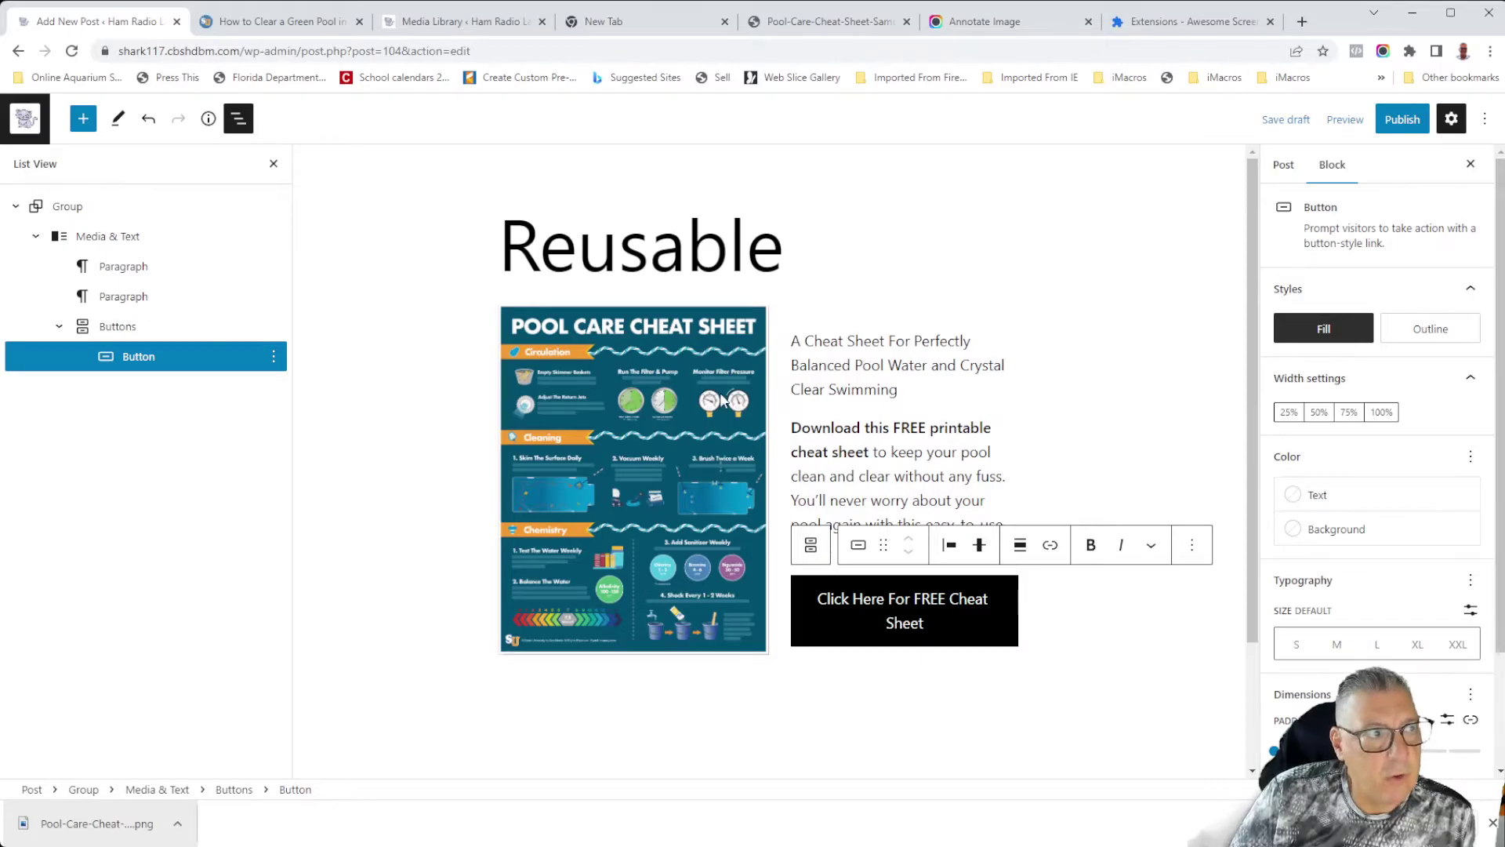
left_click(274, 21)
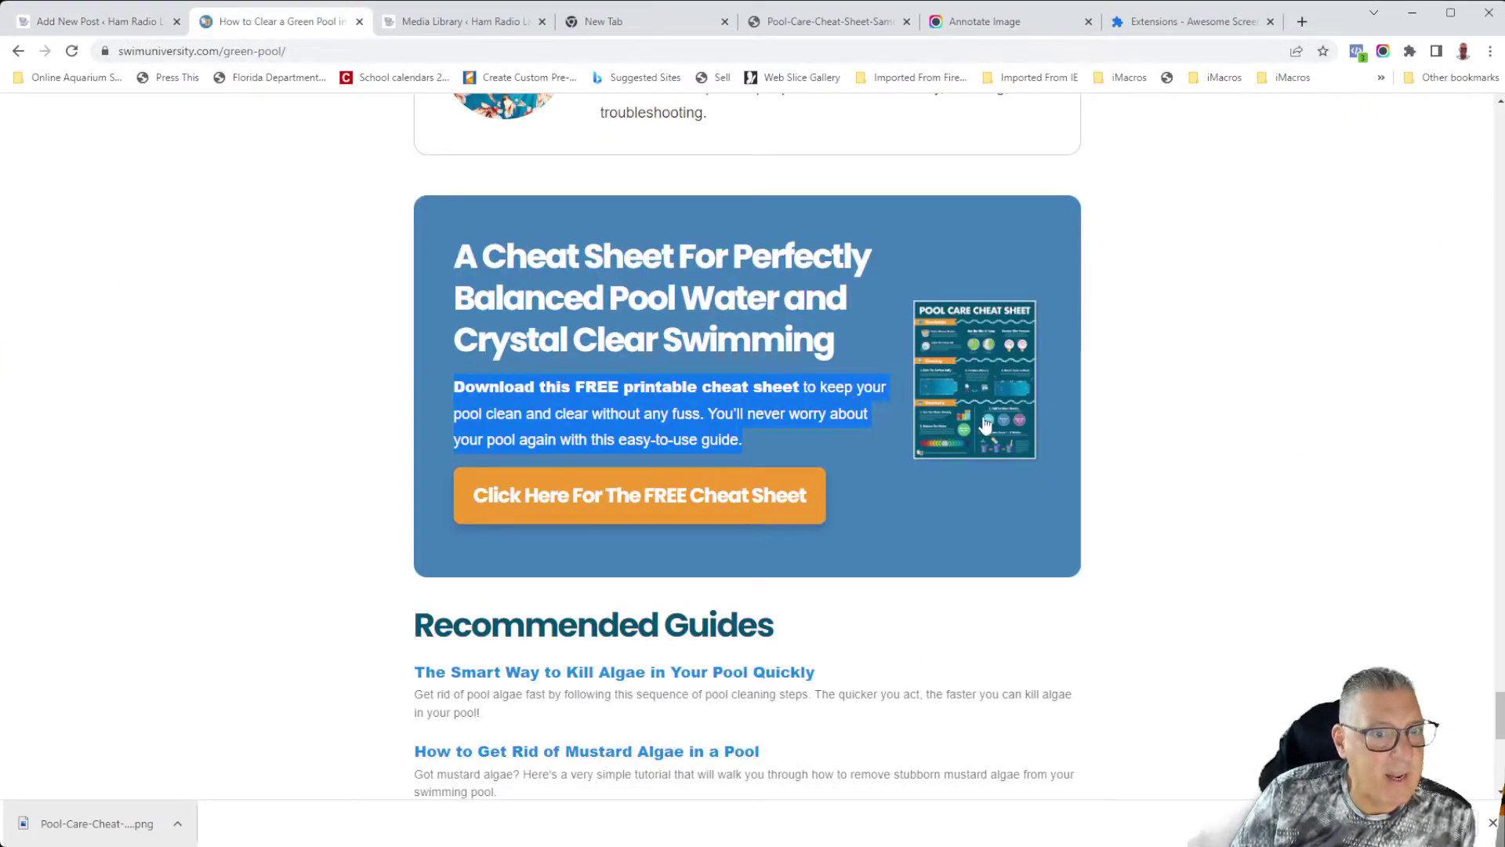
Show the Media & Text image on the right and reduce its media width to 22.
left_click(141, 24)
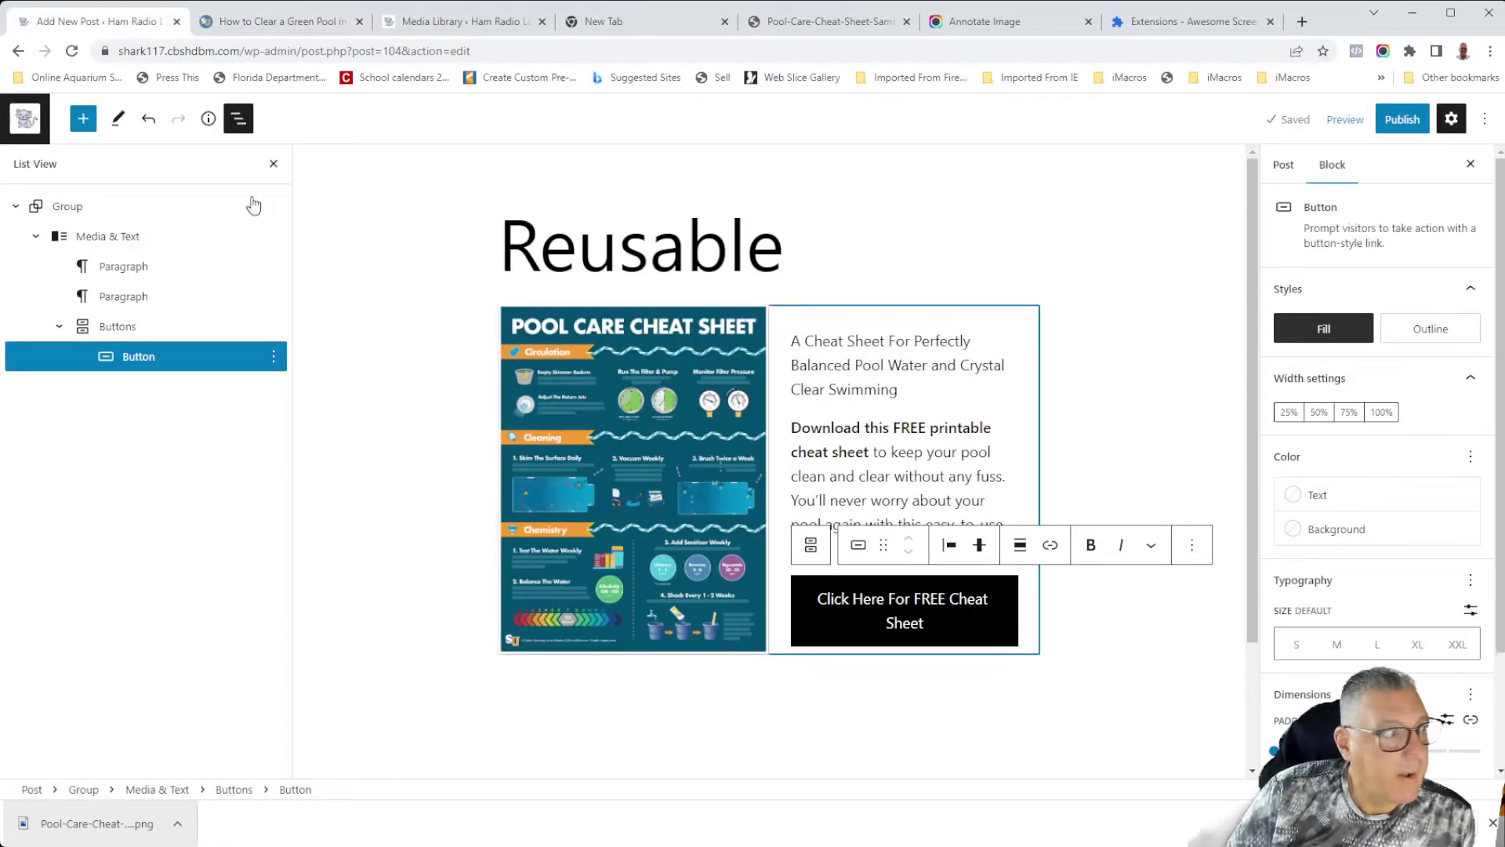
left_click(109, 234)
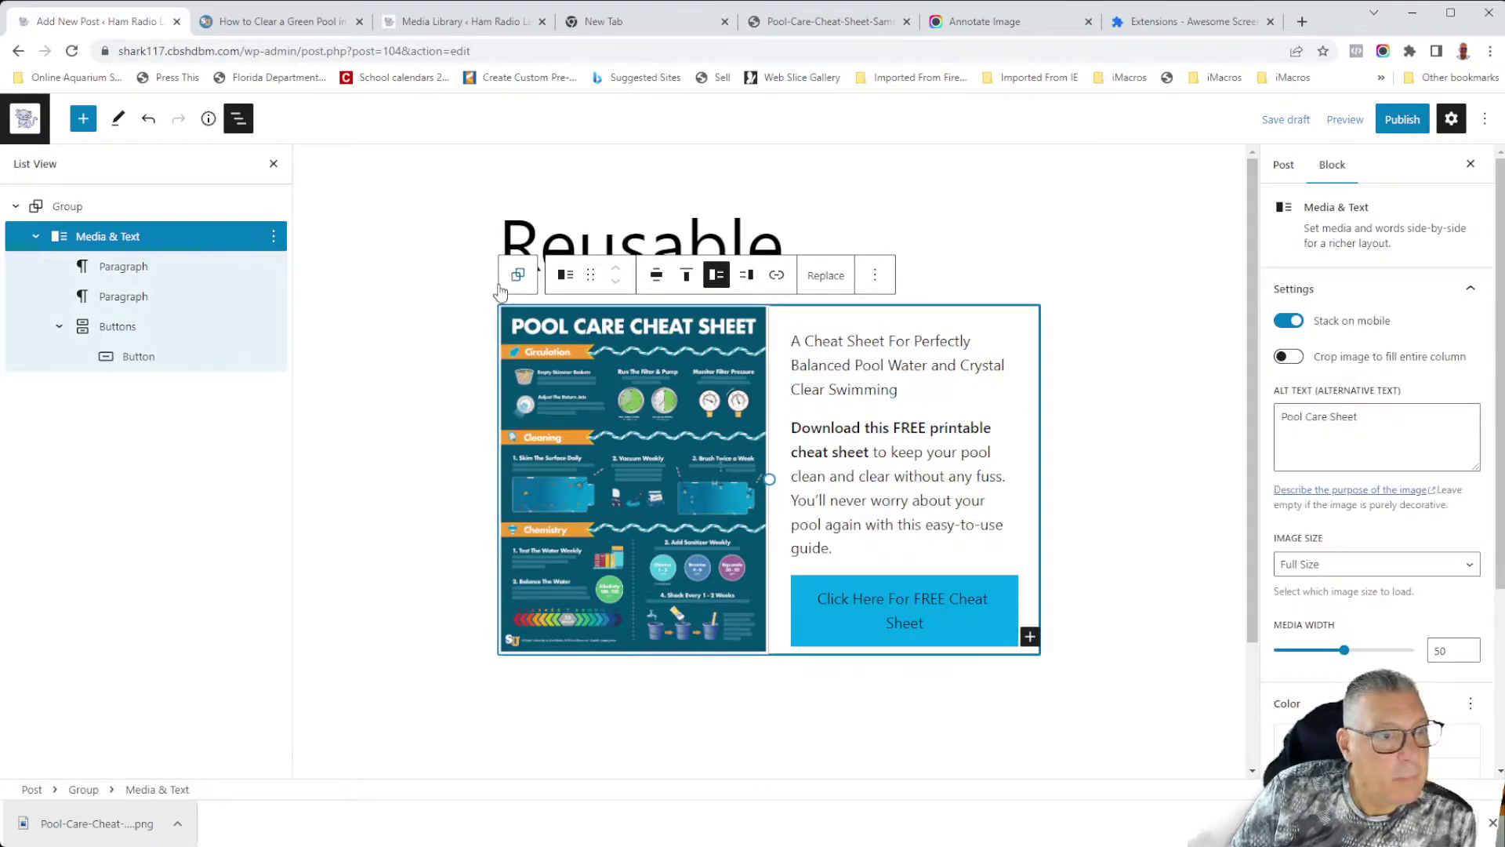
left_click(749, 276)
left_click(716, 276)
left_click(741, 276)
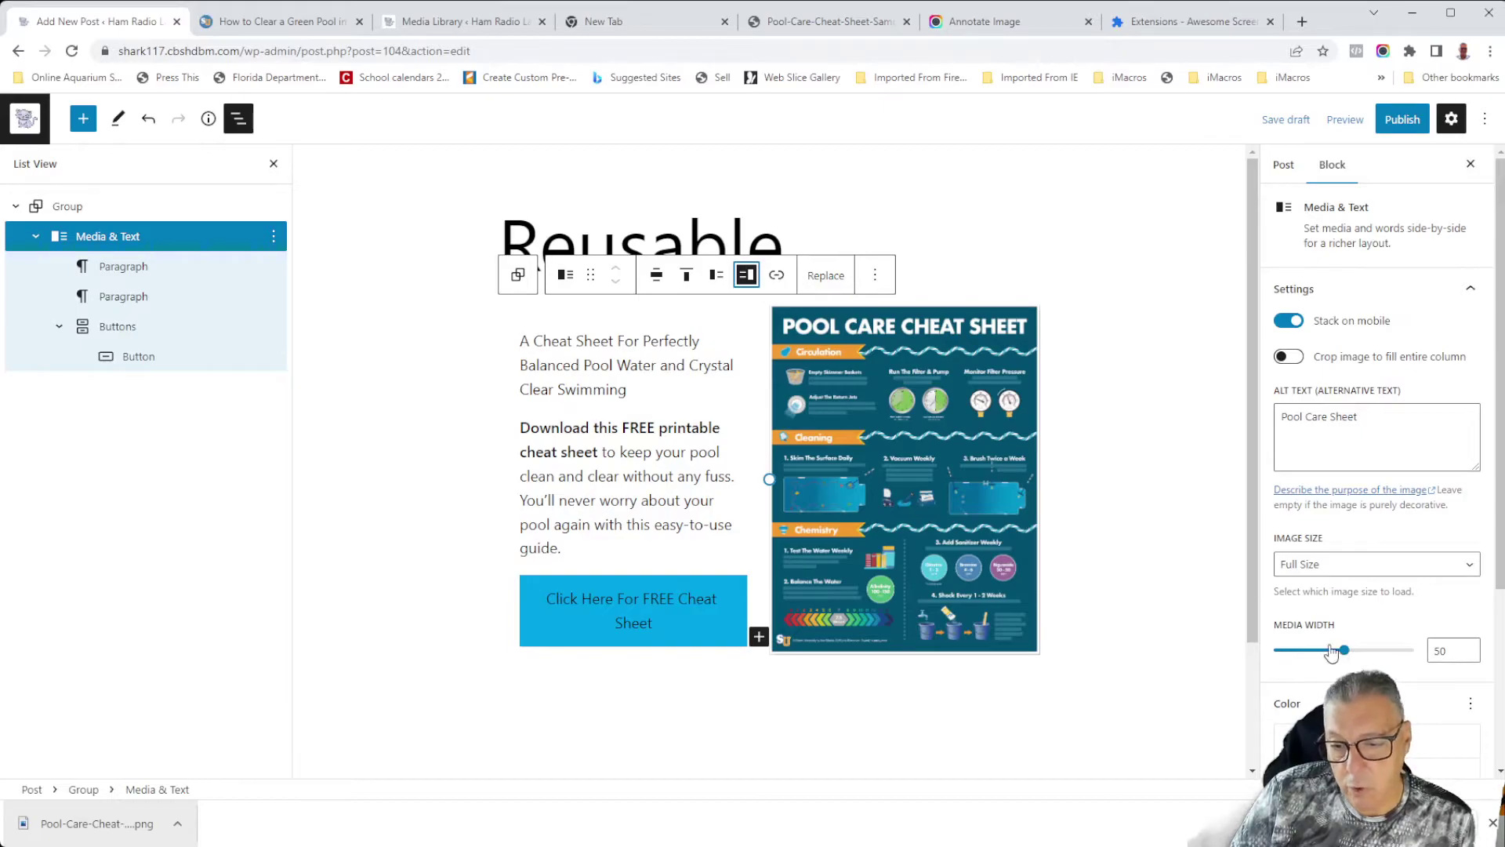
left_click_drag(1345, 655, 1289, 656)
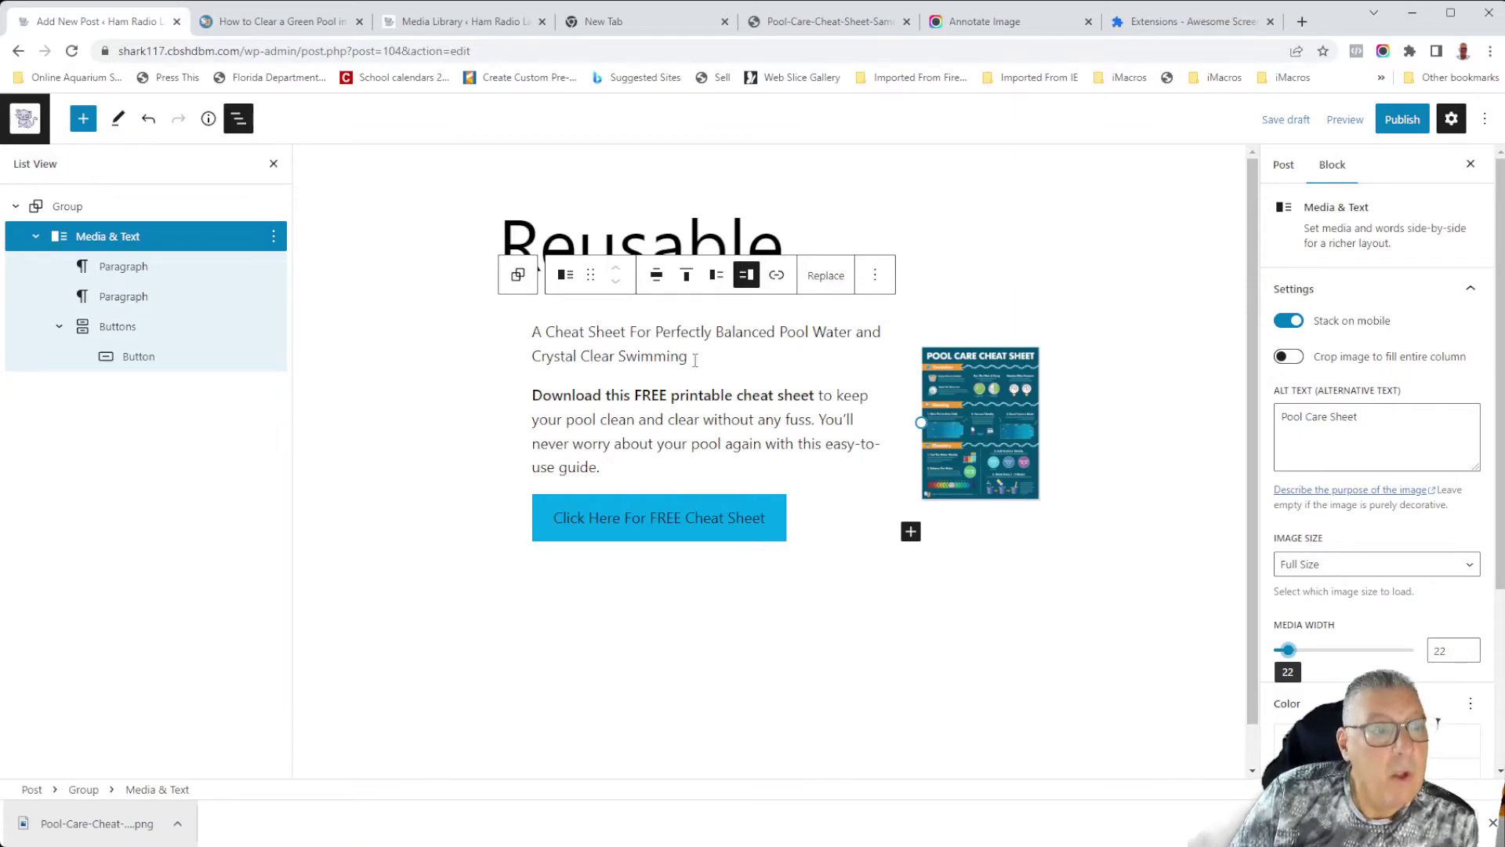
Make the heading paragraph bold with a custom font size of 20 px.
left_click_drag(697, 359, 587, 316)
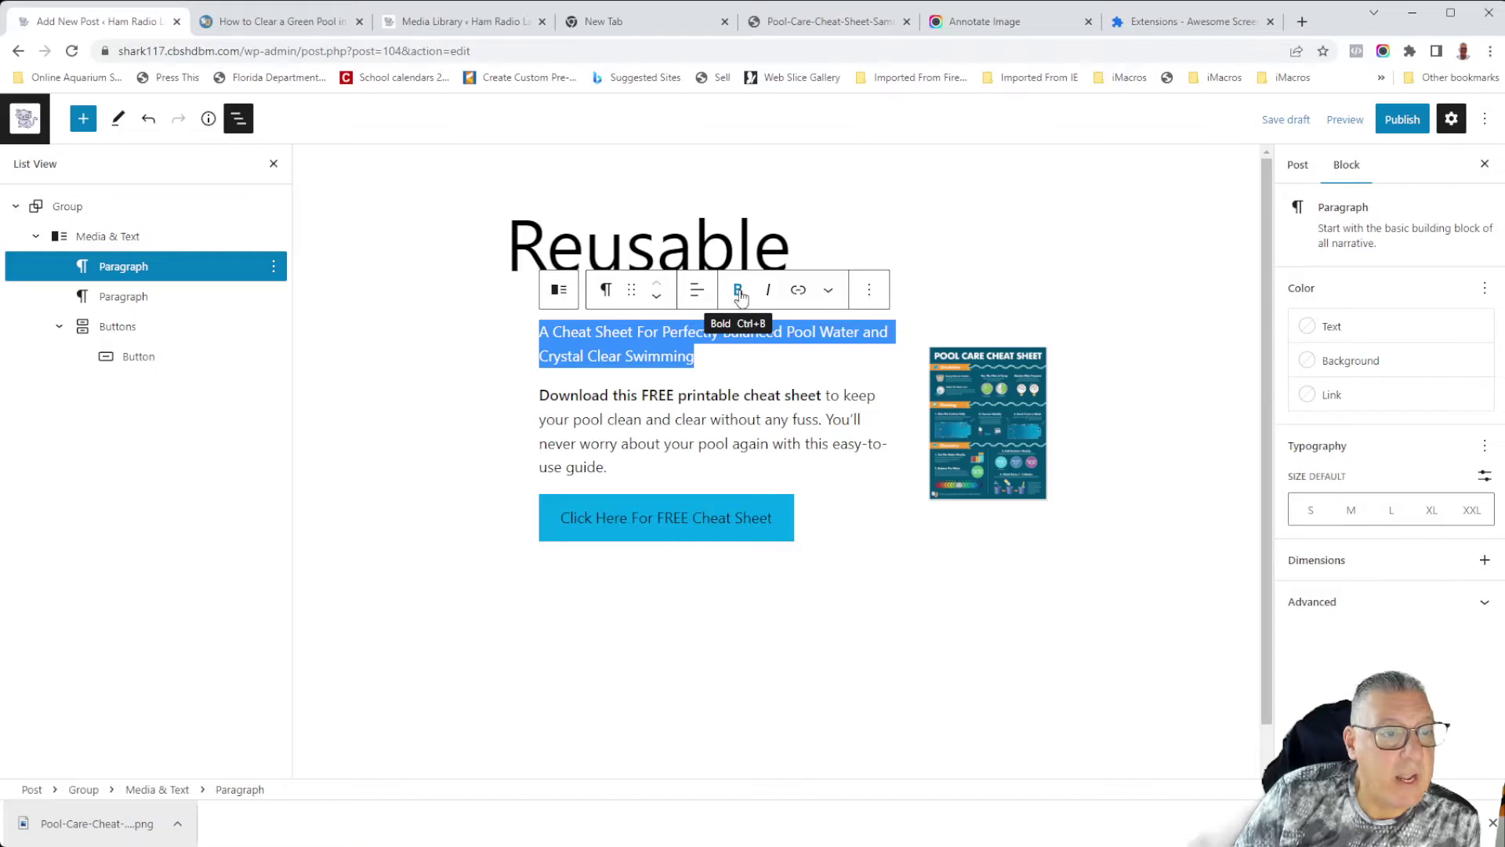
left_click(738, 292)
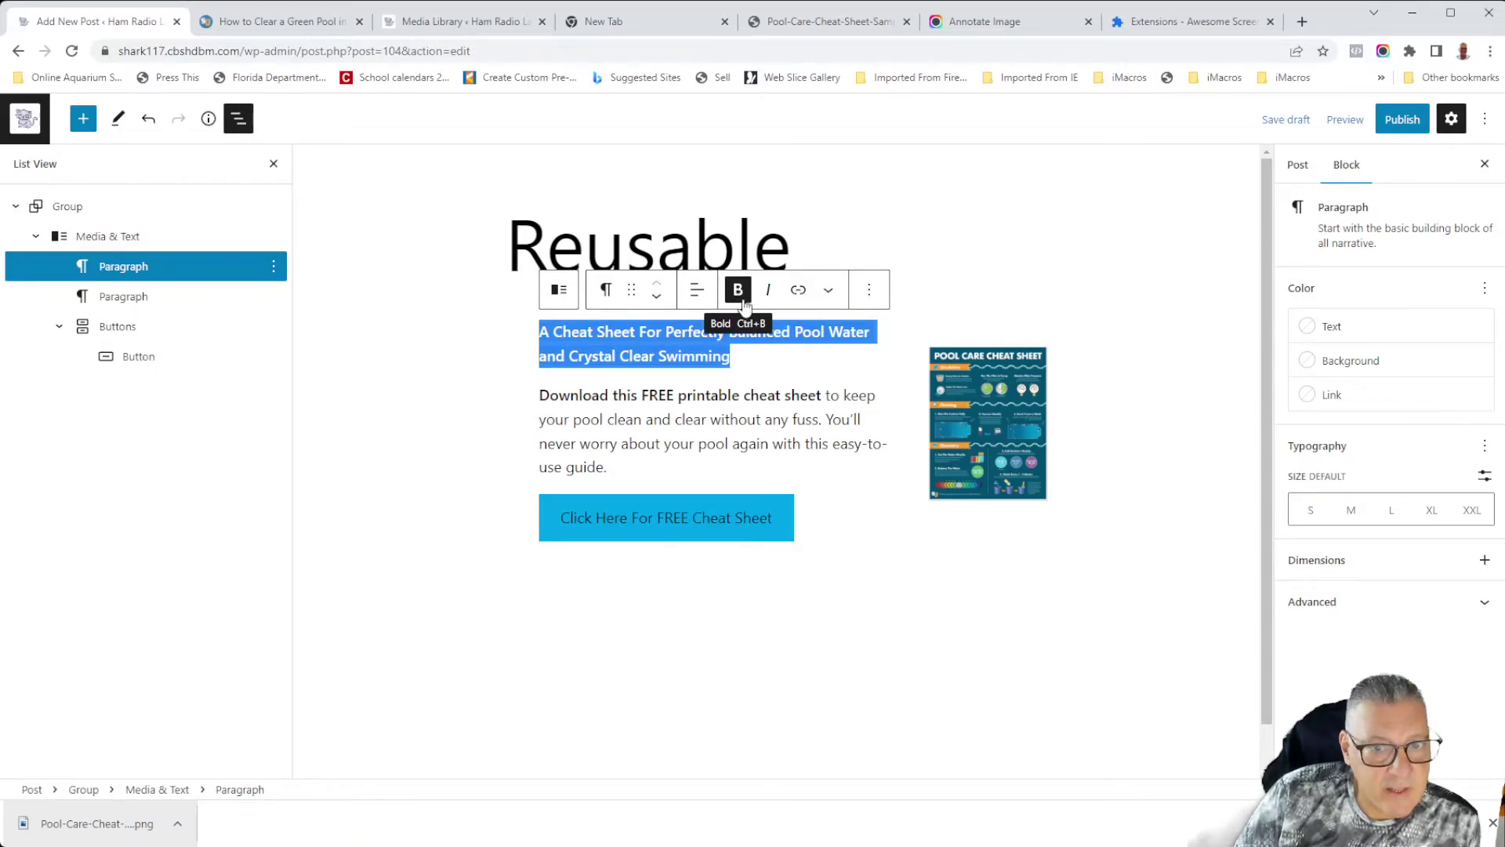
left_click(1484, 560)
left_click(1322, 564)
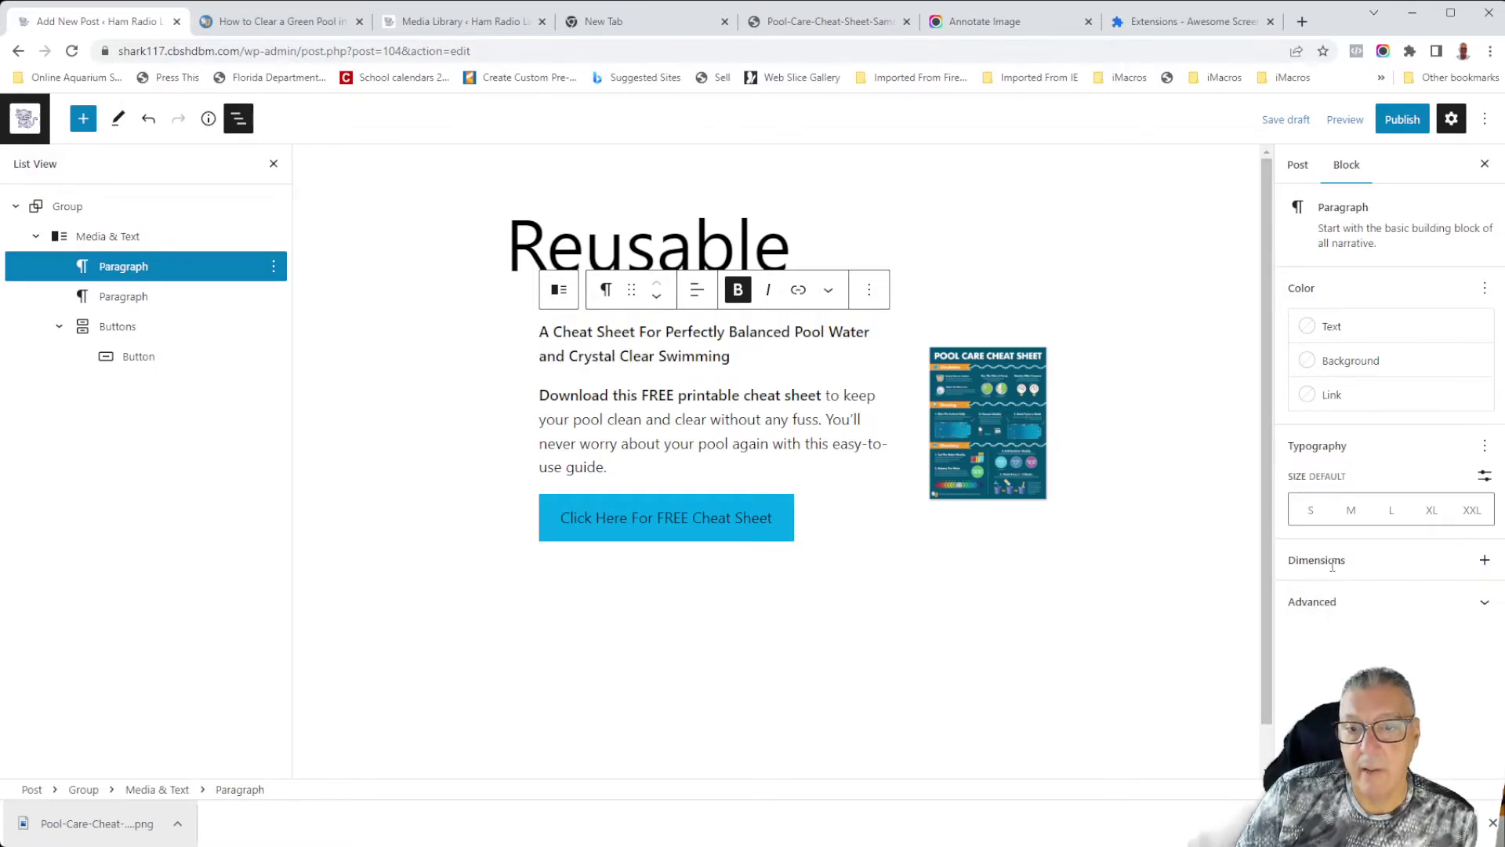
triple_click(589, 337)
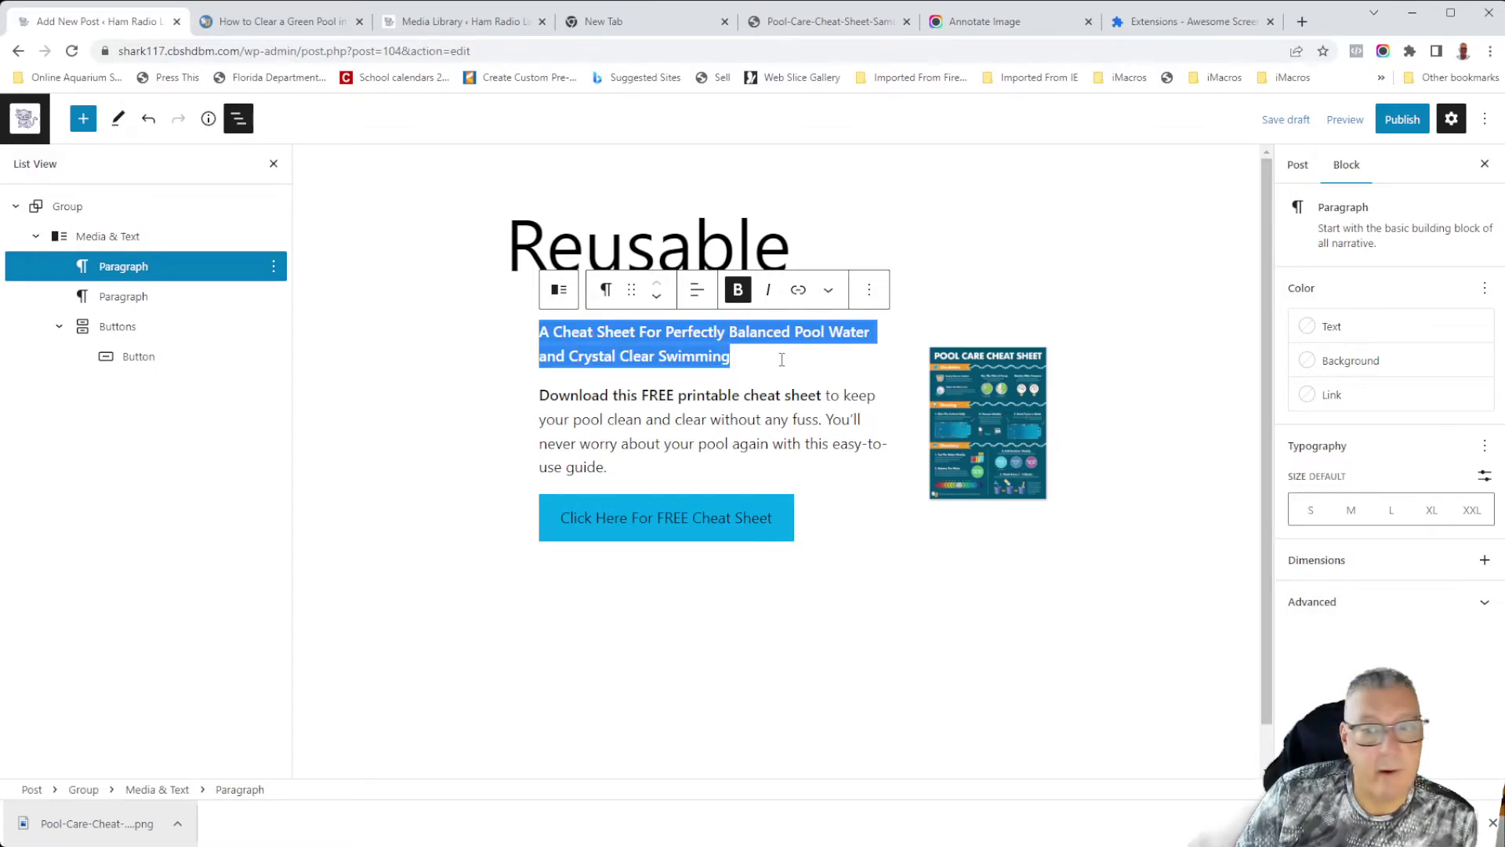
left_click(1485, 479)
left_click(1409, 511)
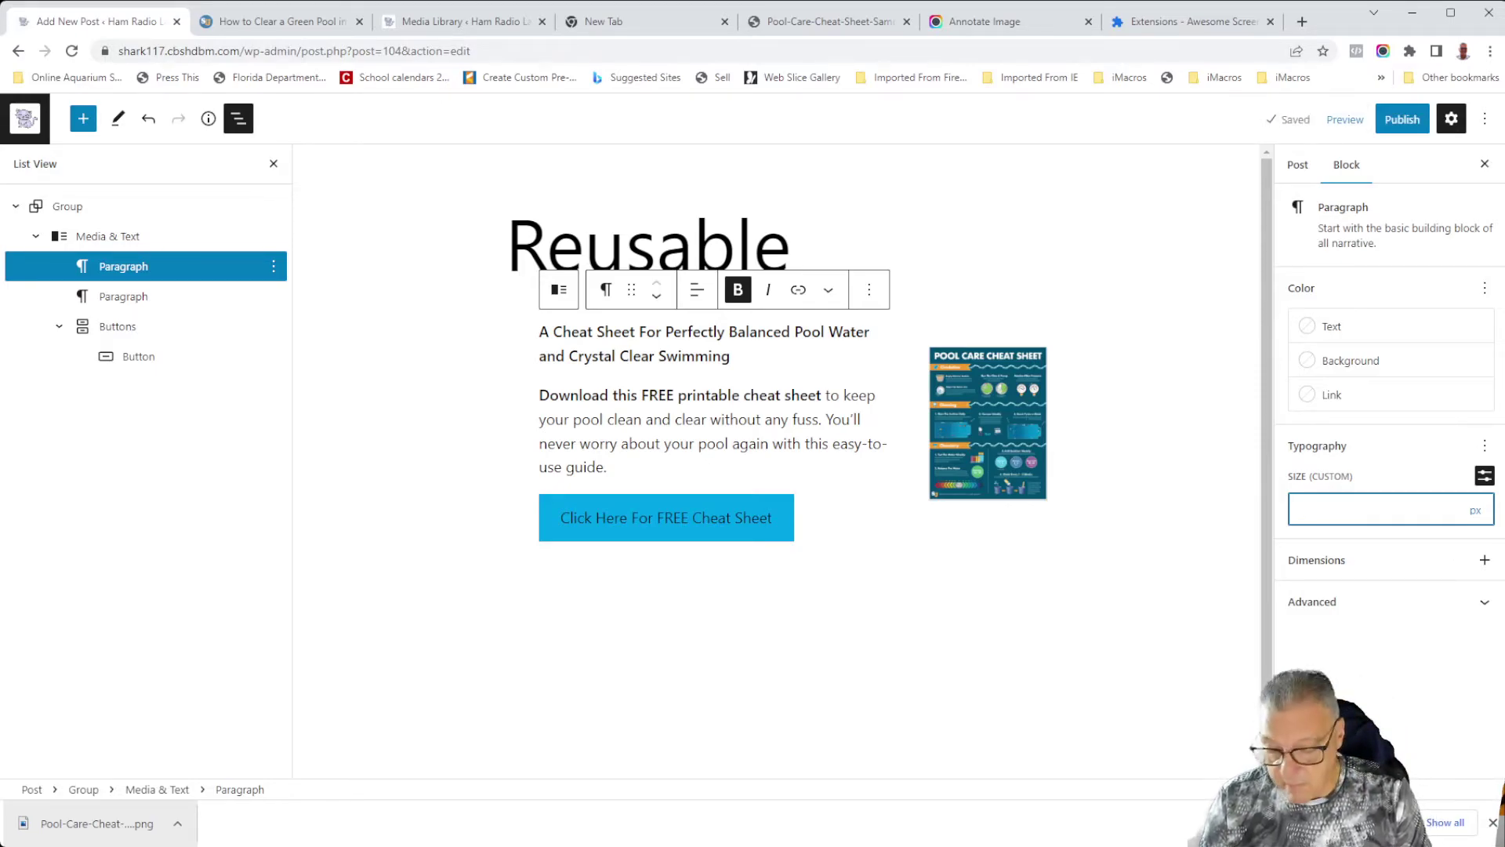
type("10")
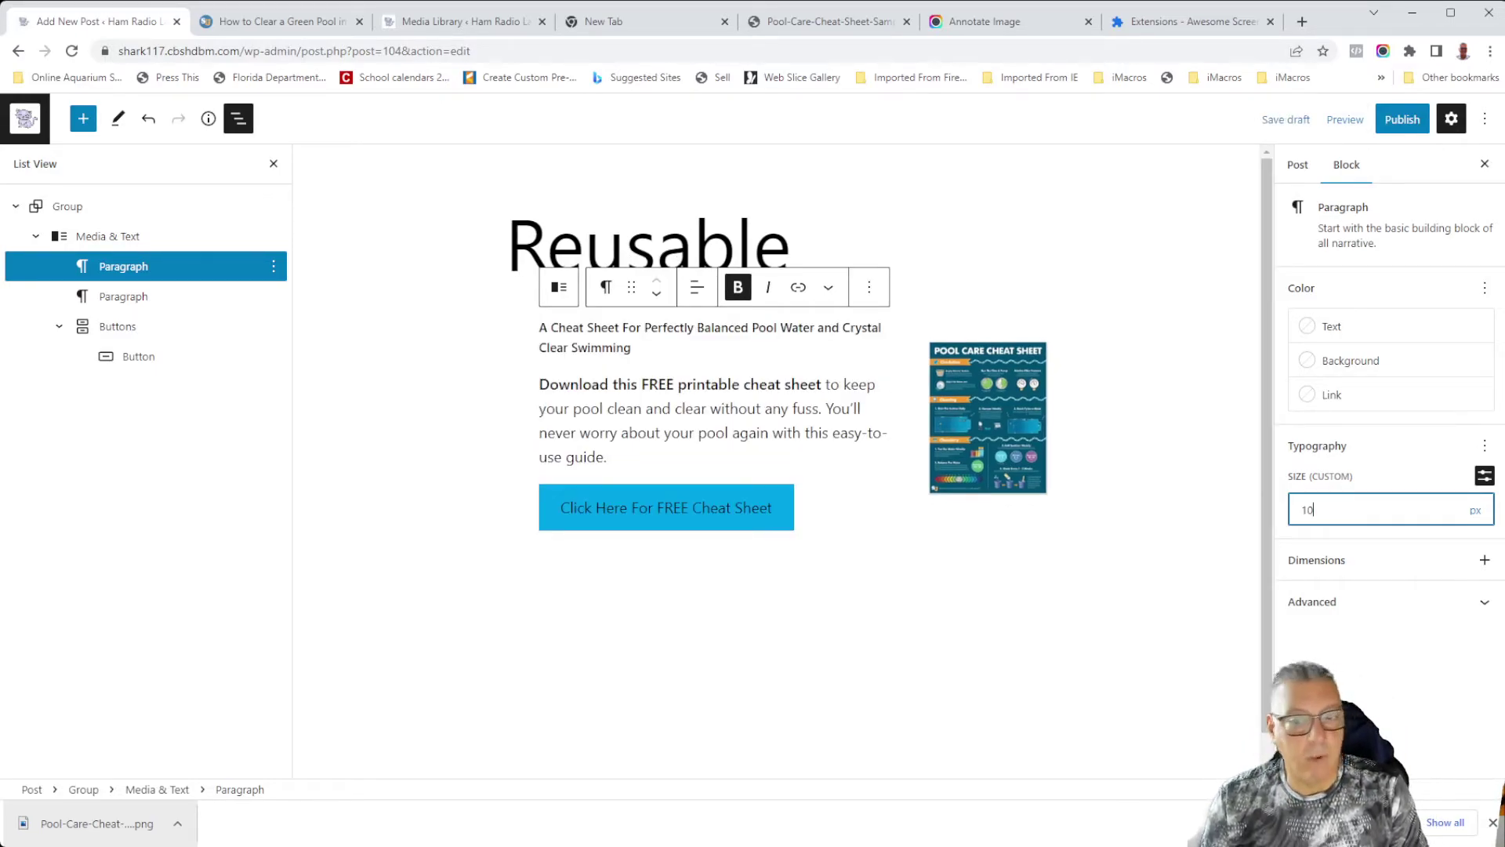
key("BackSpace")
key("BackSpace")
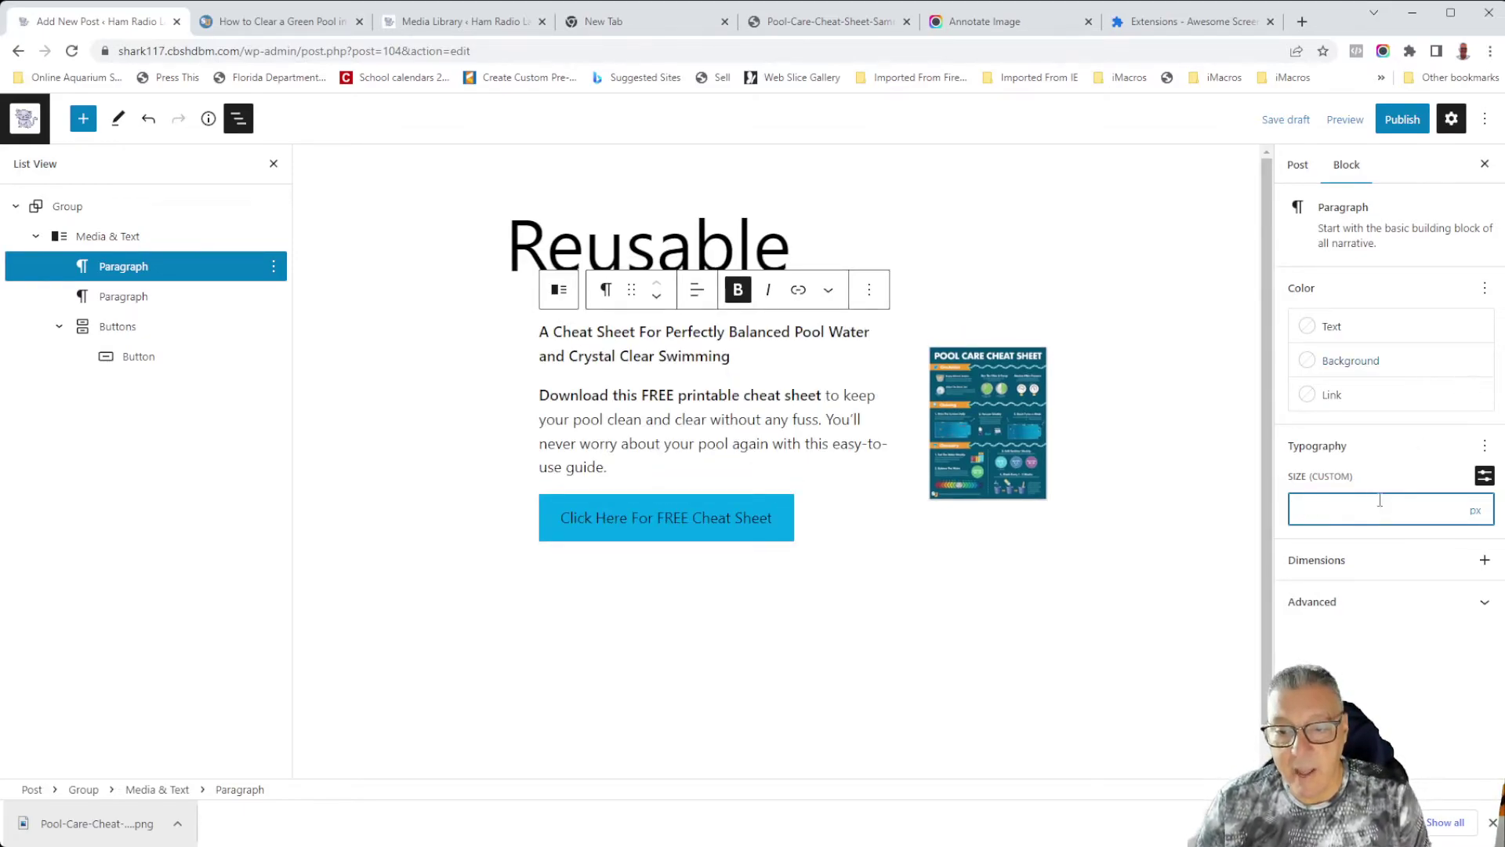
type("20")
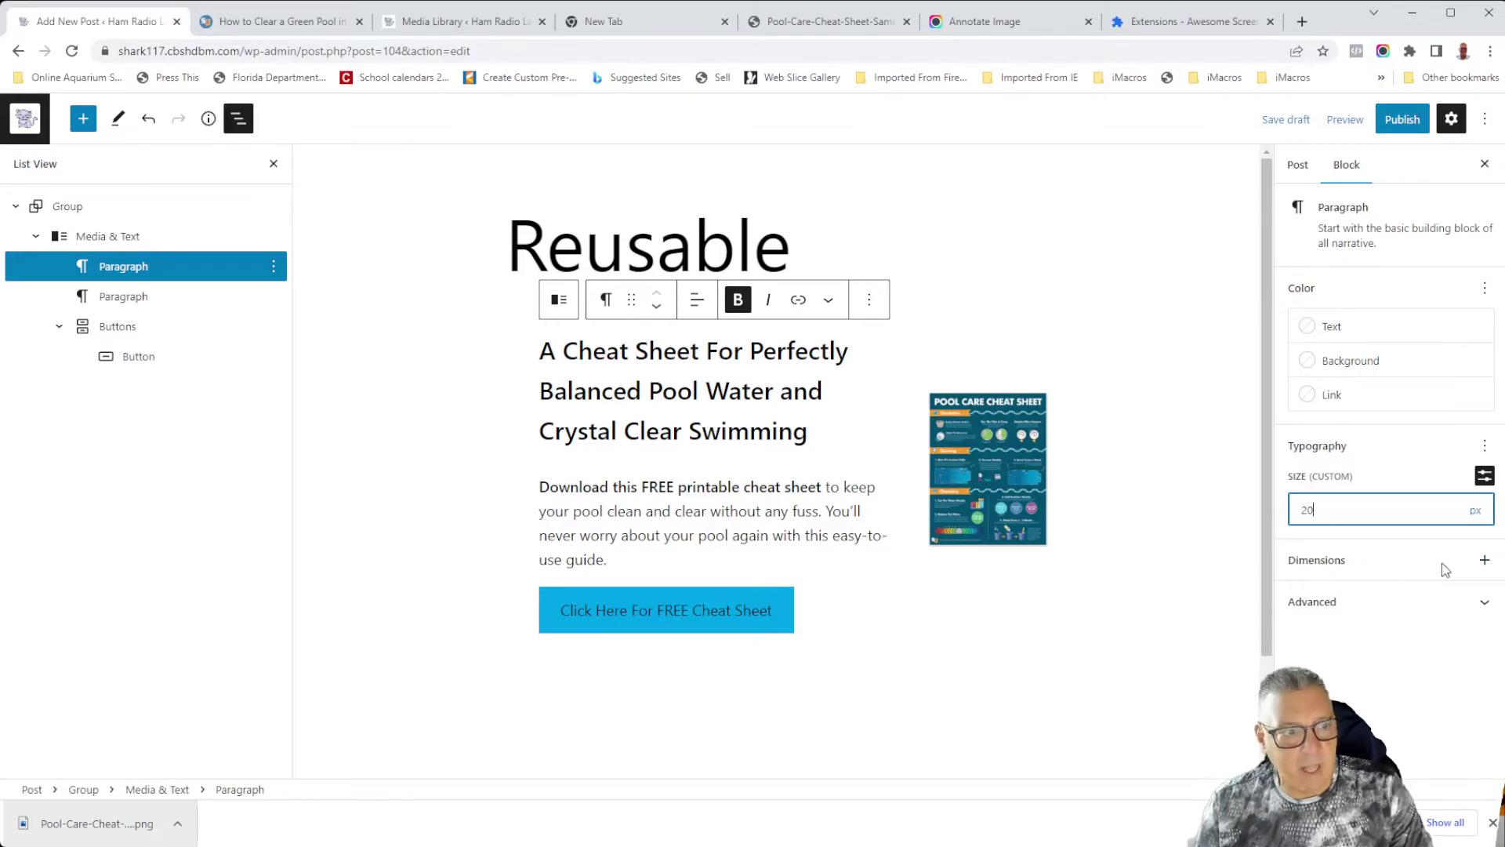
Add Padding under the paragraph's Dimensions settings, then inspect the Buttons block.
left_click(1483, 559)
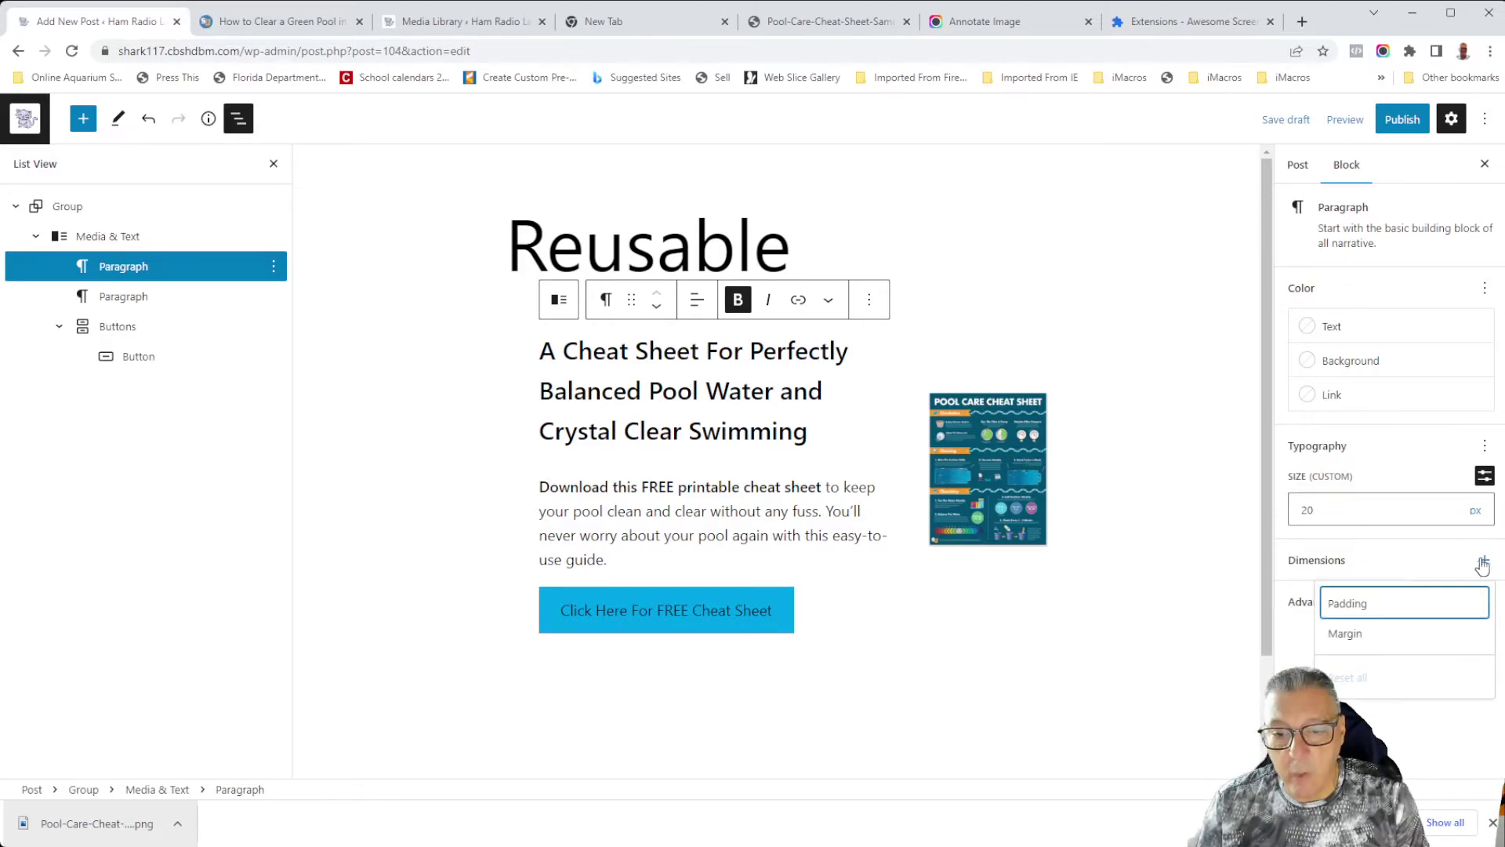
left_click(1370, 607)
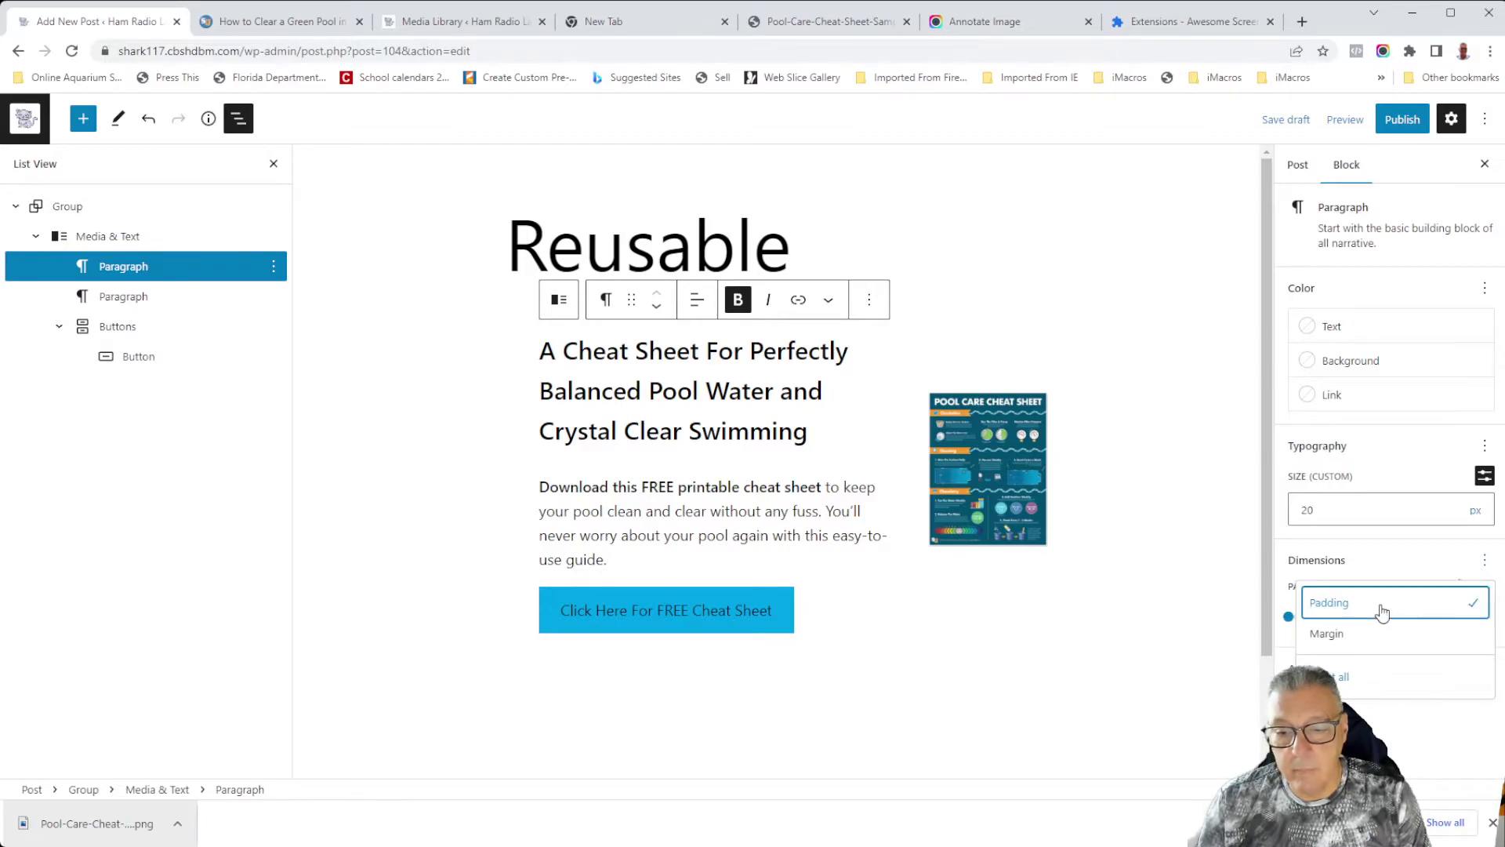
left_click(853, 588)
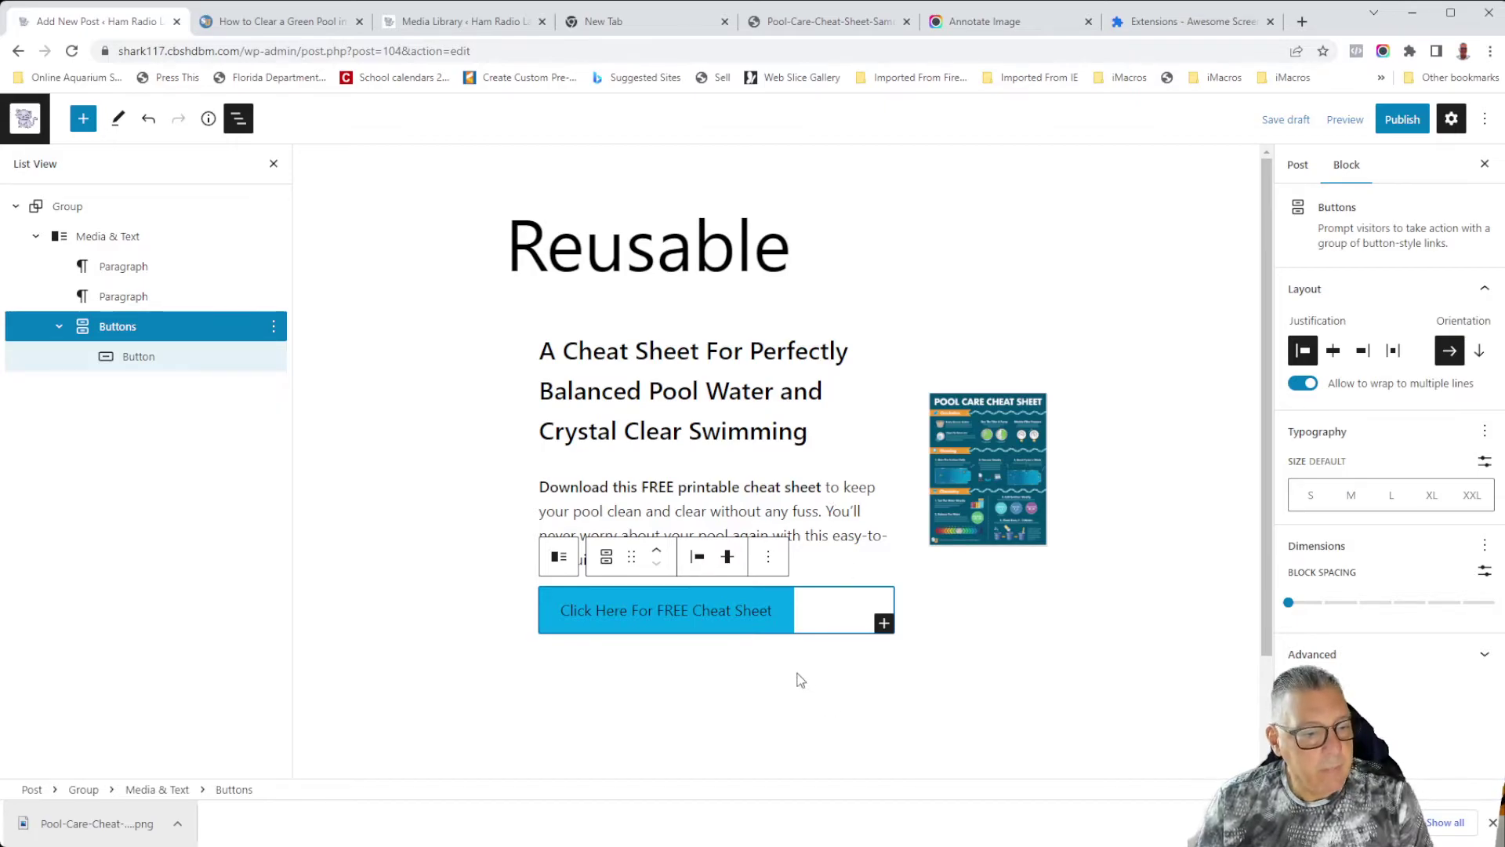
left_click(768, 623)
left_click(835, 682)
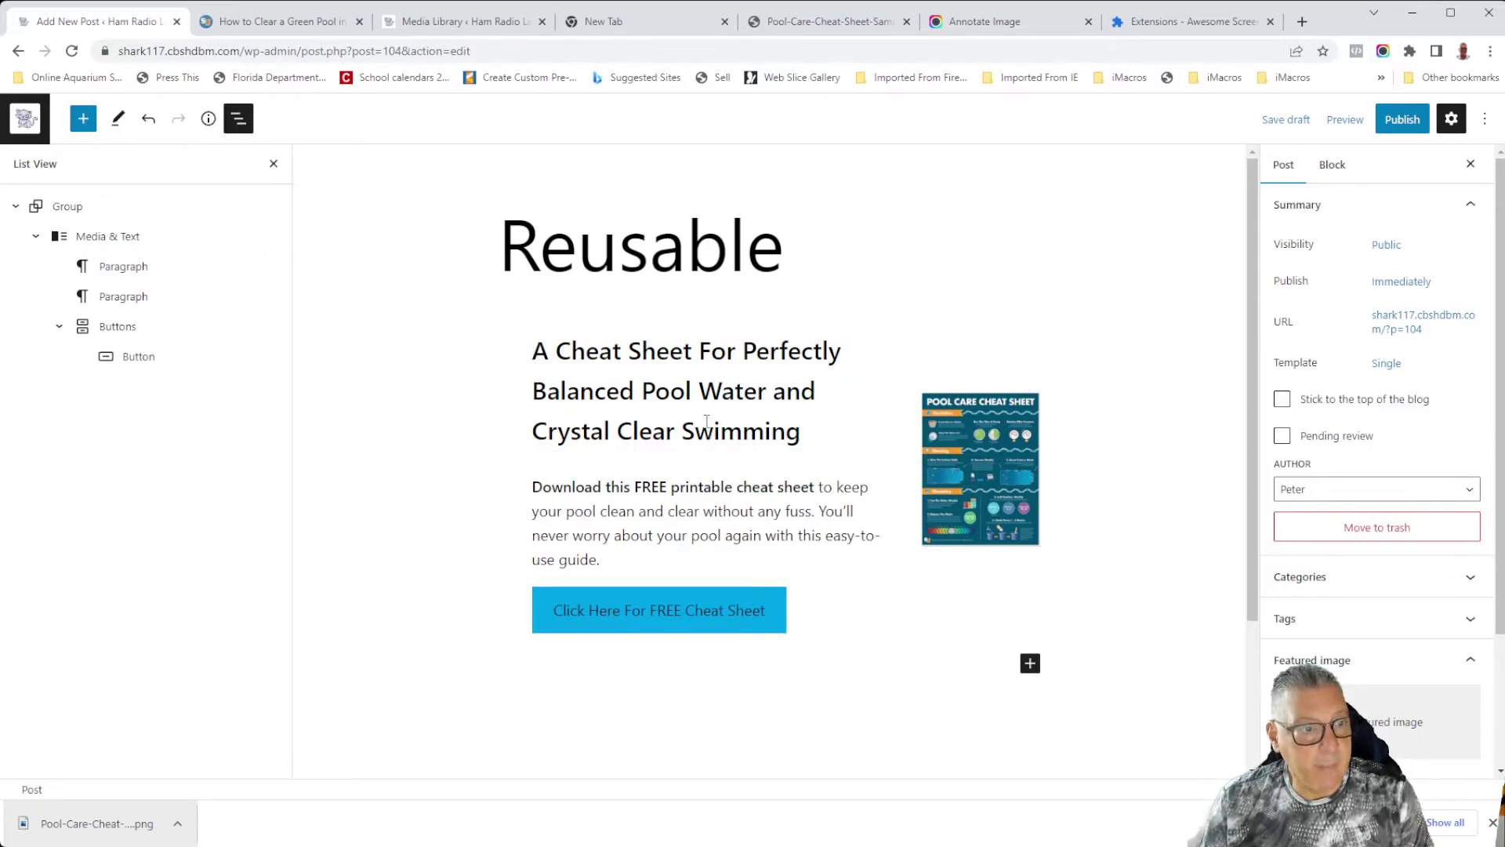
left_click(281, 23)
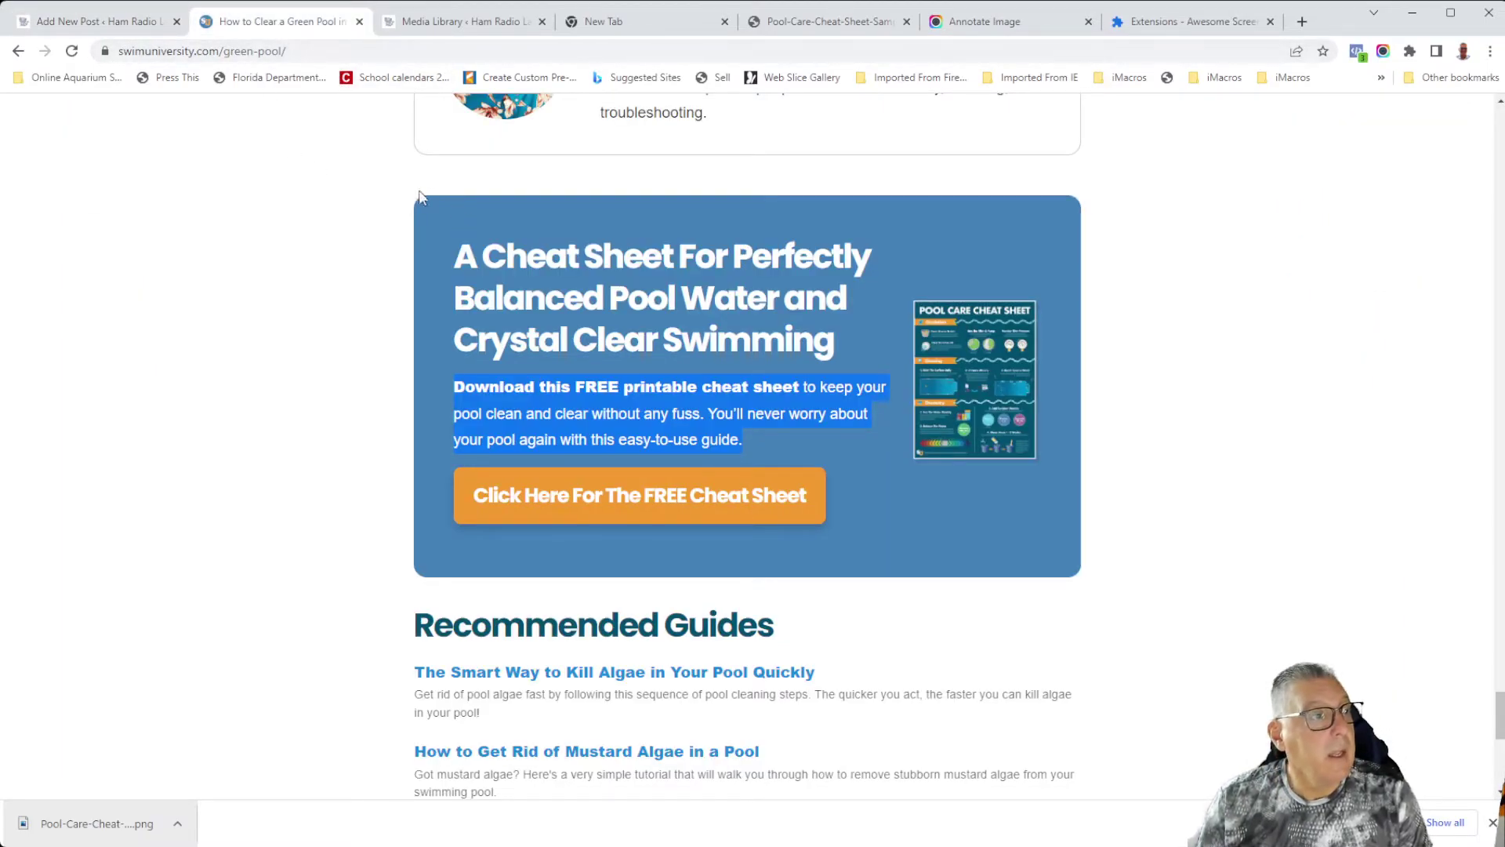
Give the cheat-sheet Group block a Vivid cyan blue background and white text.
left_click(154, 25)
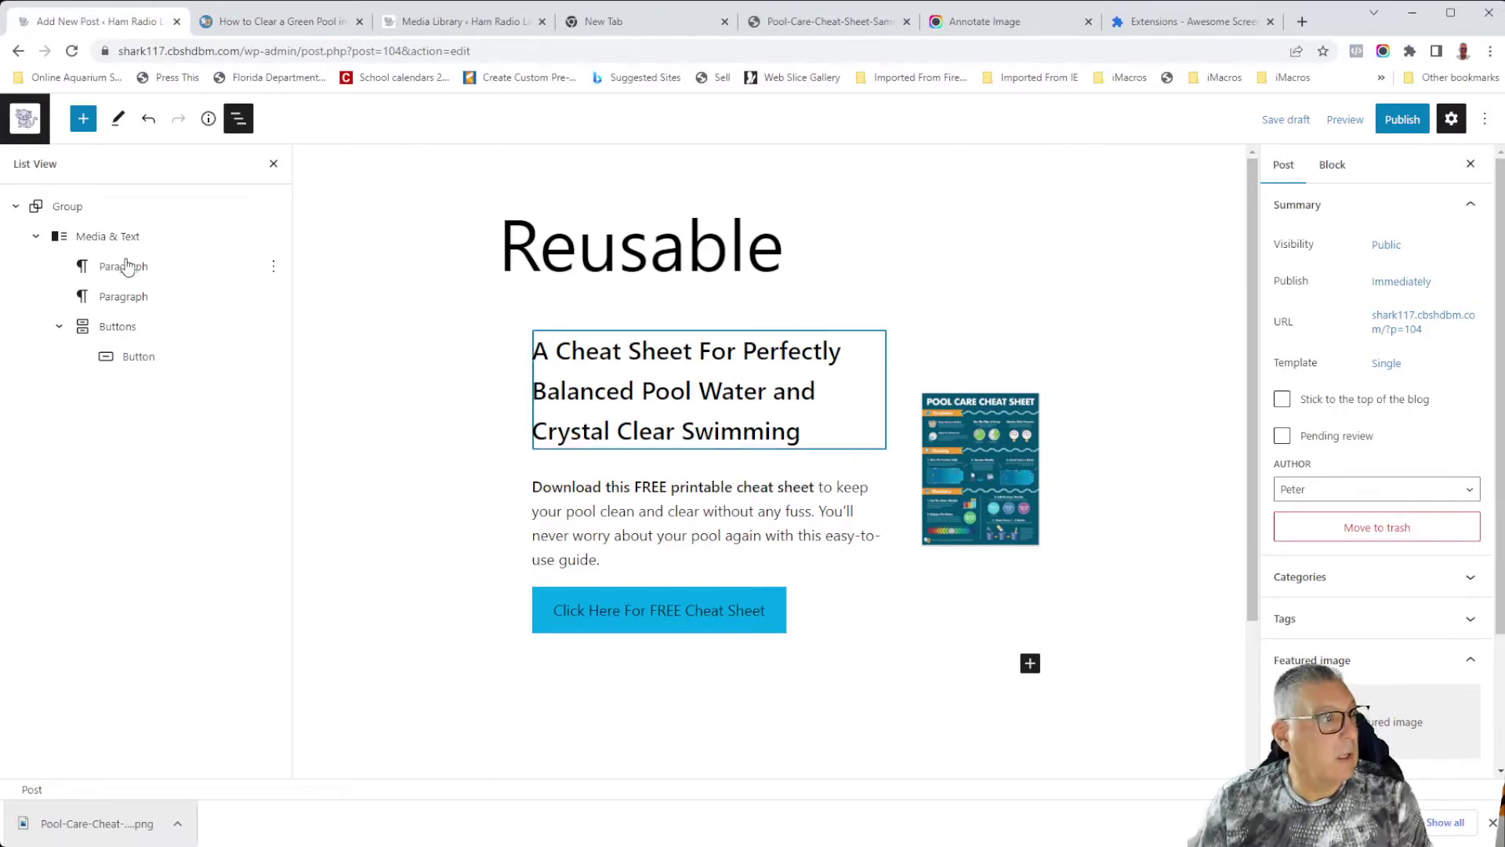
left_click(63, 209)
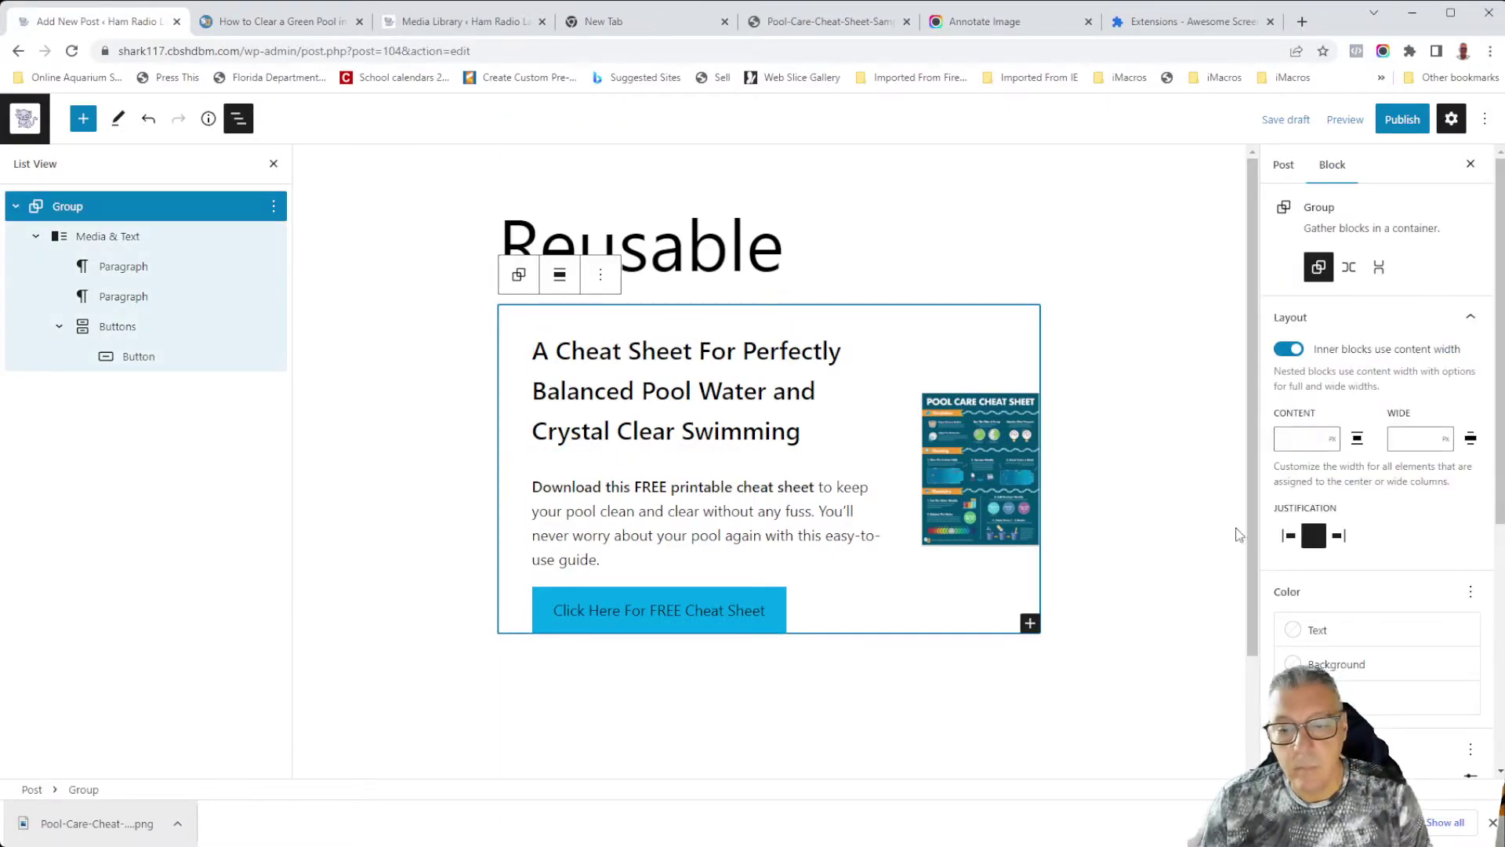
left_click(1303, 664)
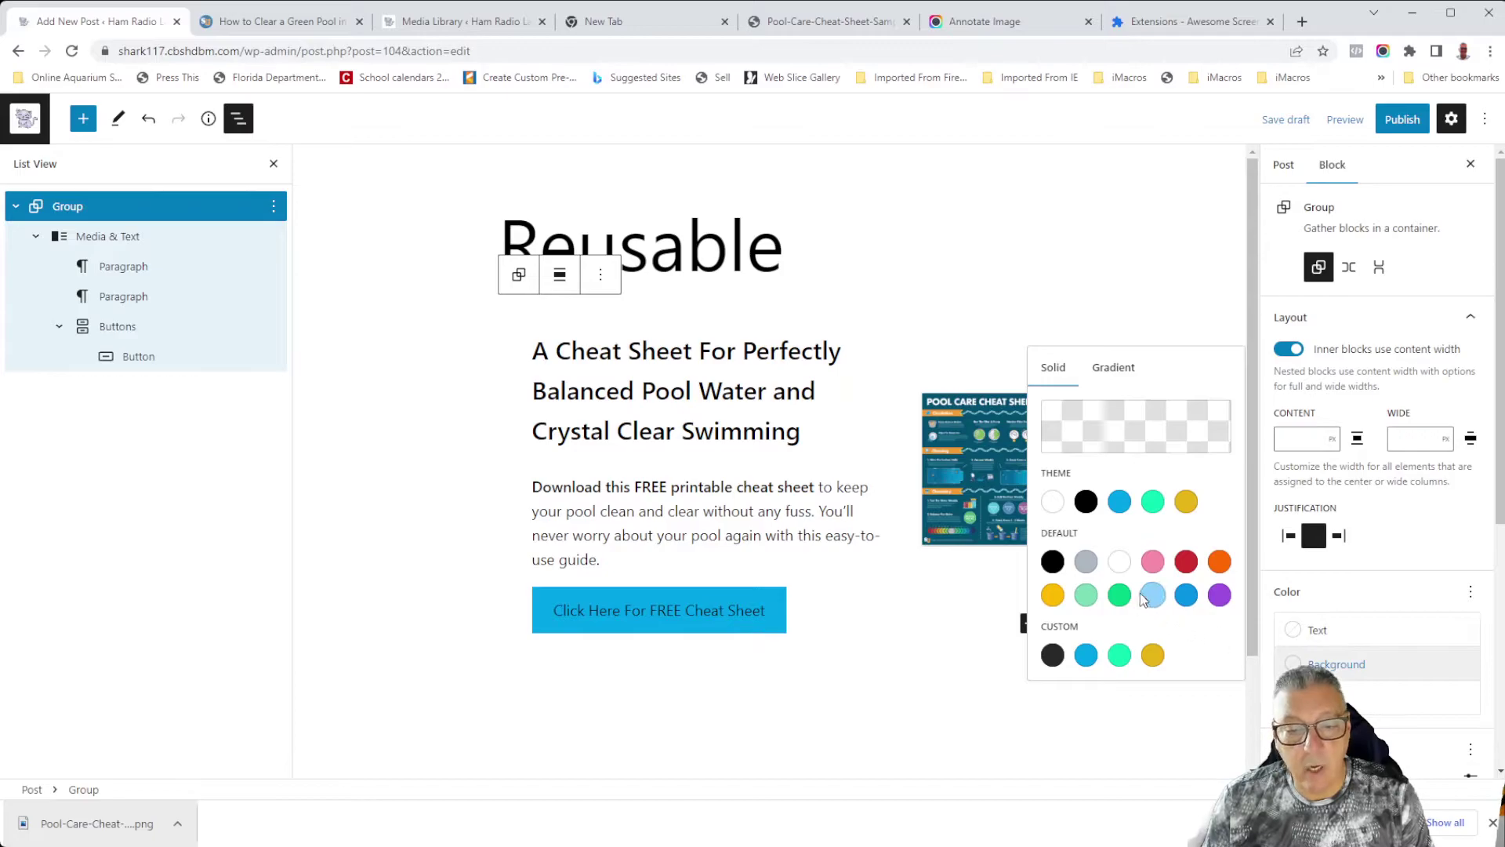
left_click(1186, 594)
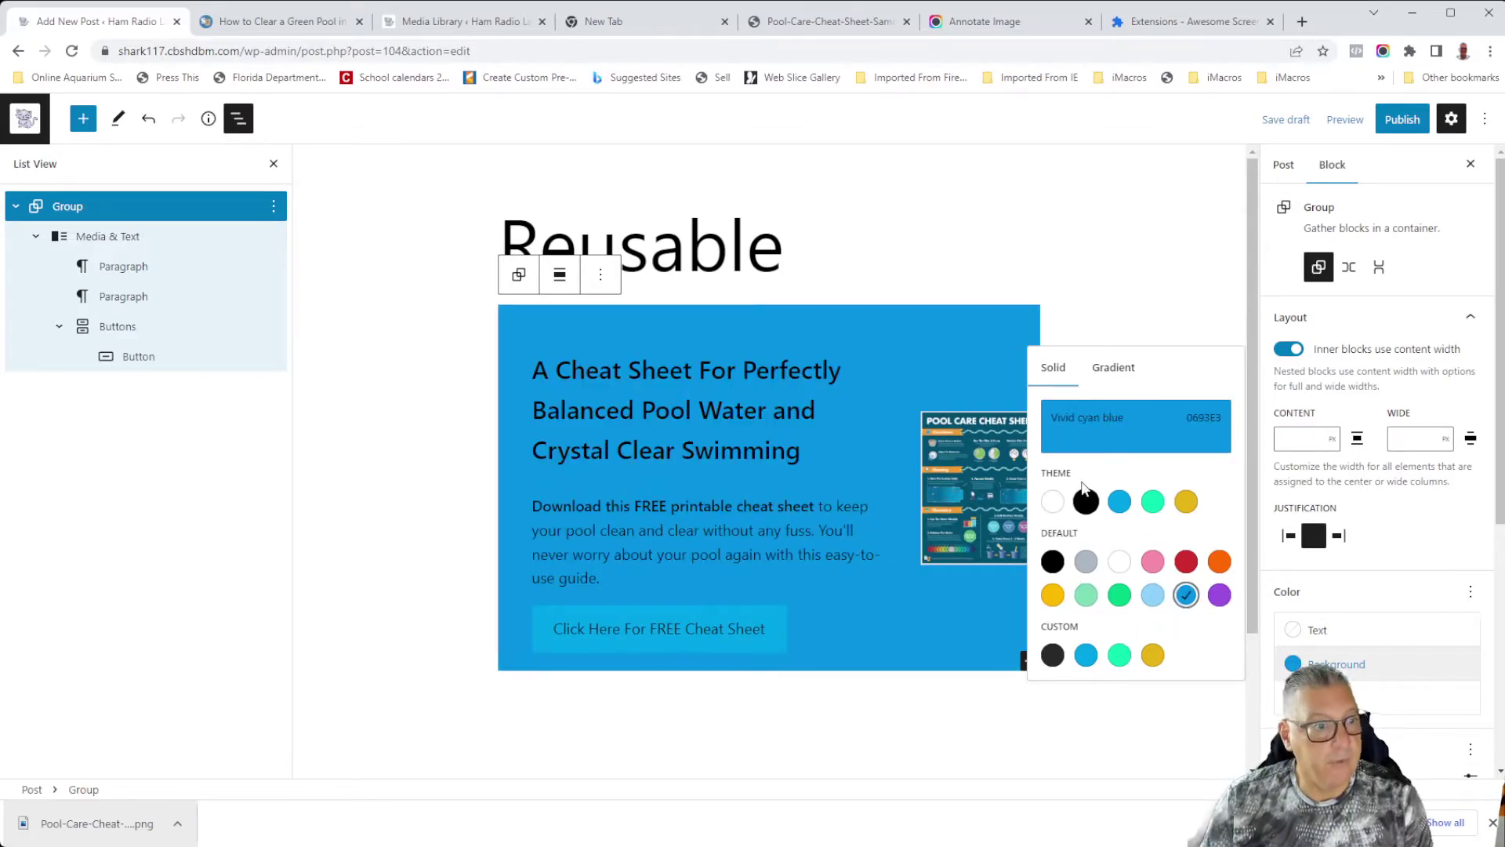
left_click(1396, 541)
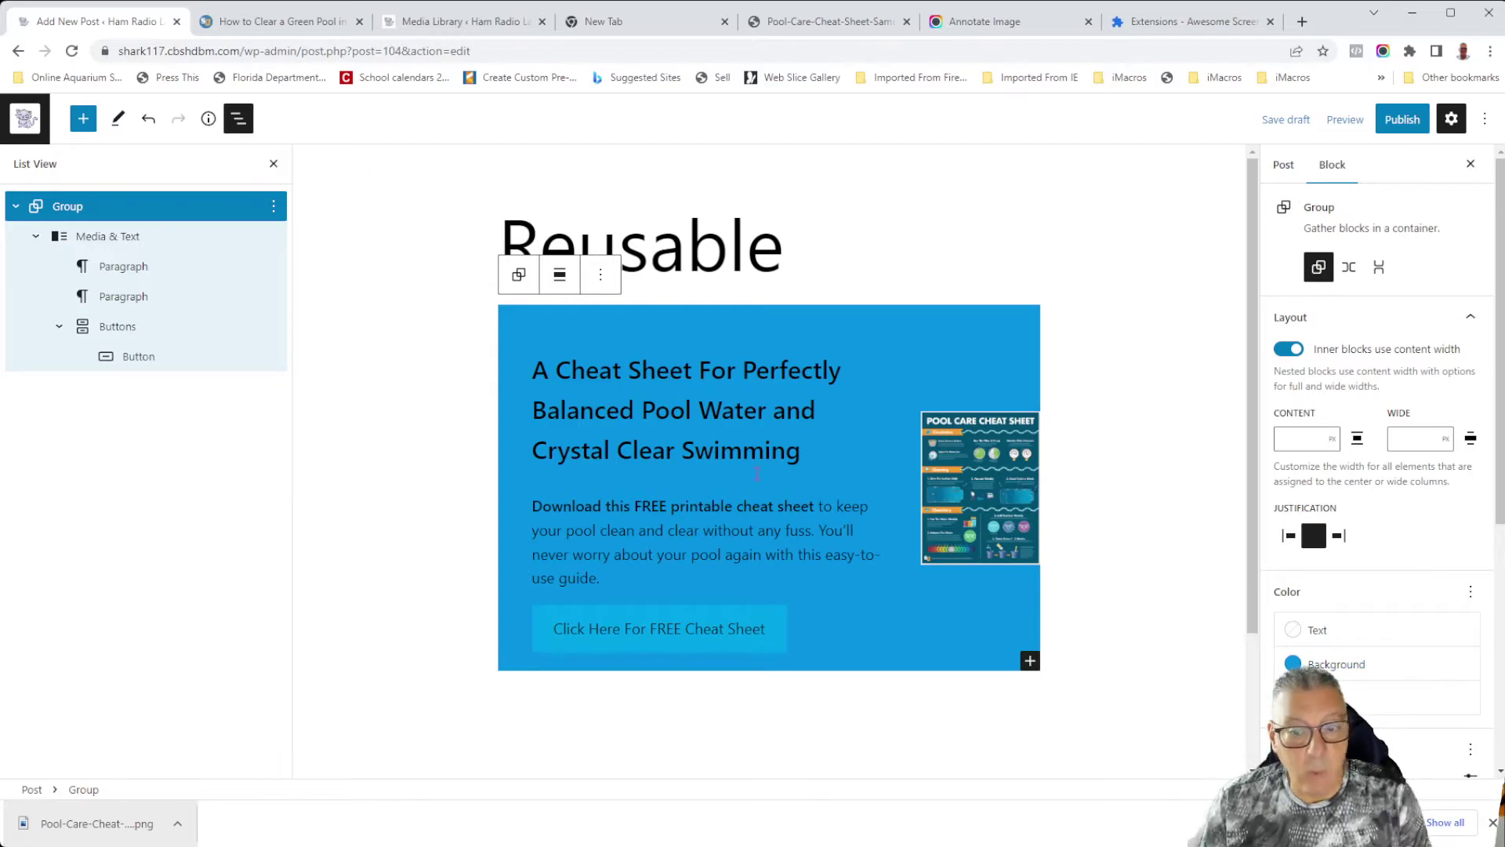
left_click(1289, 632)
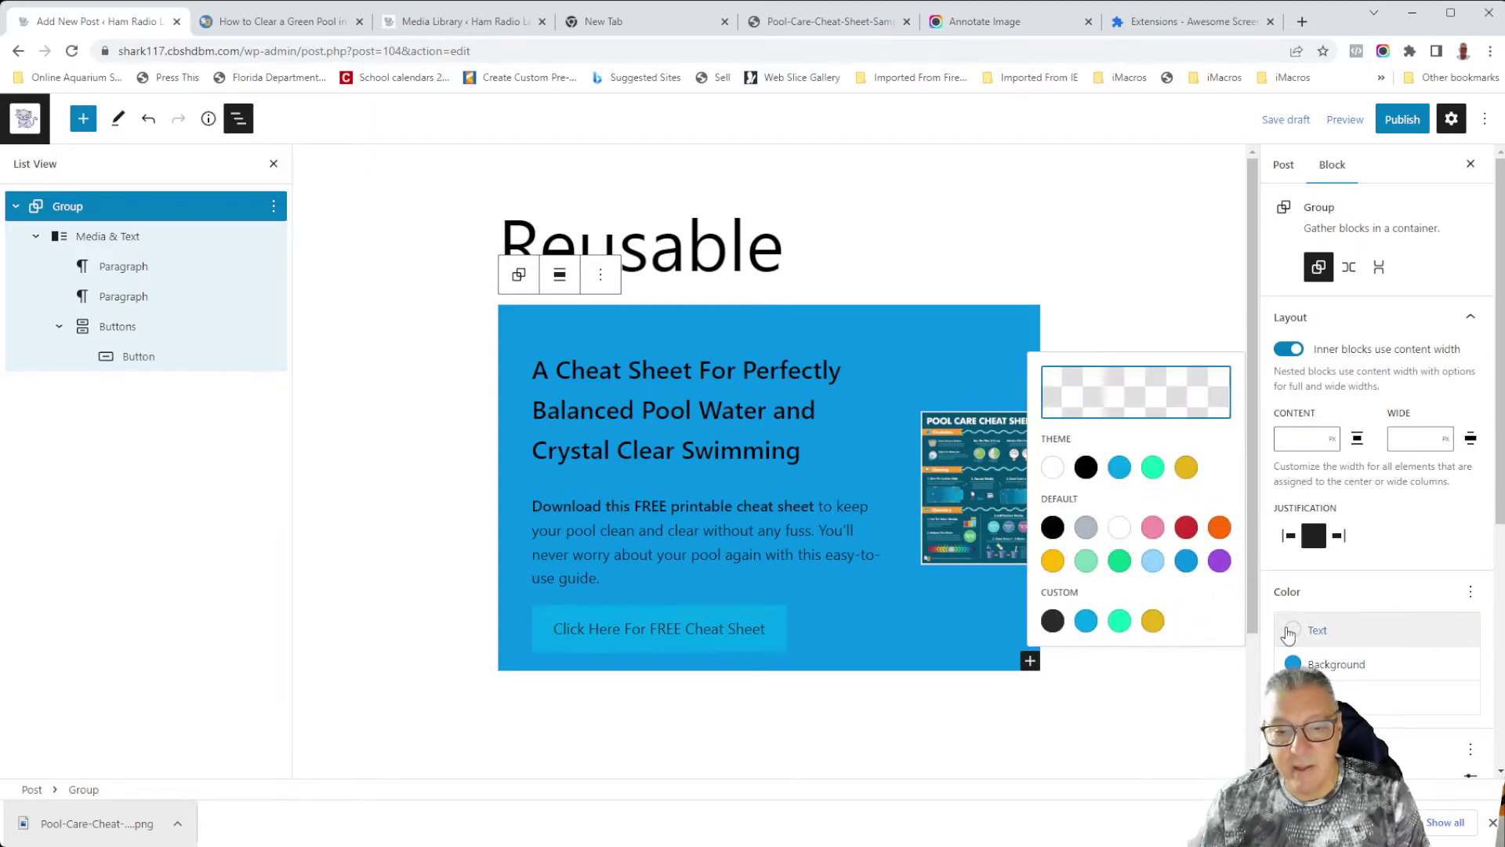
left_click(1120, 528)
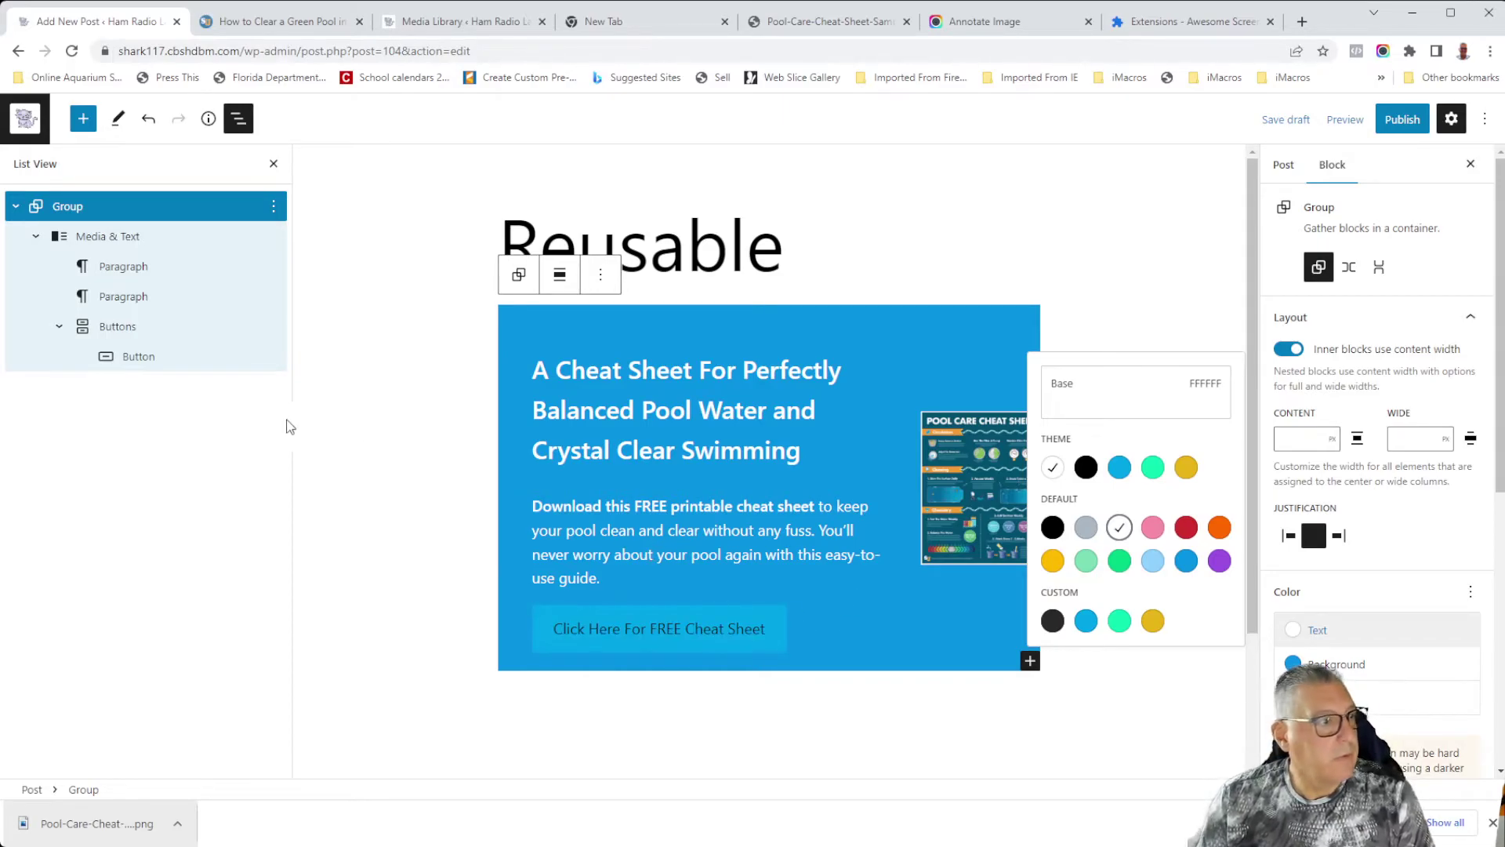
Give the cheat-sheet button a Luminous vivid amber background and white label text.
left_click(127, 330)
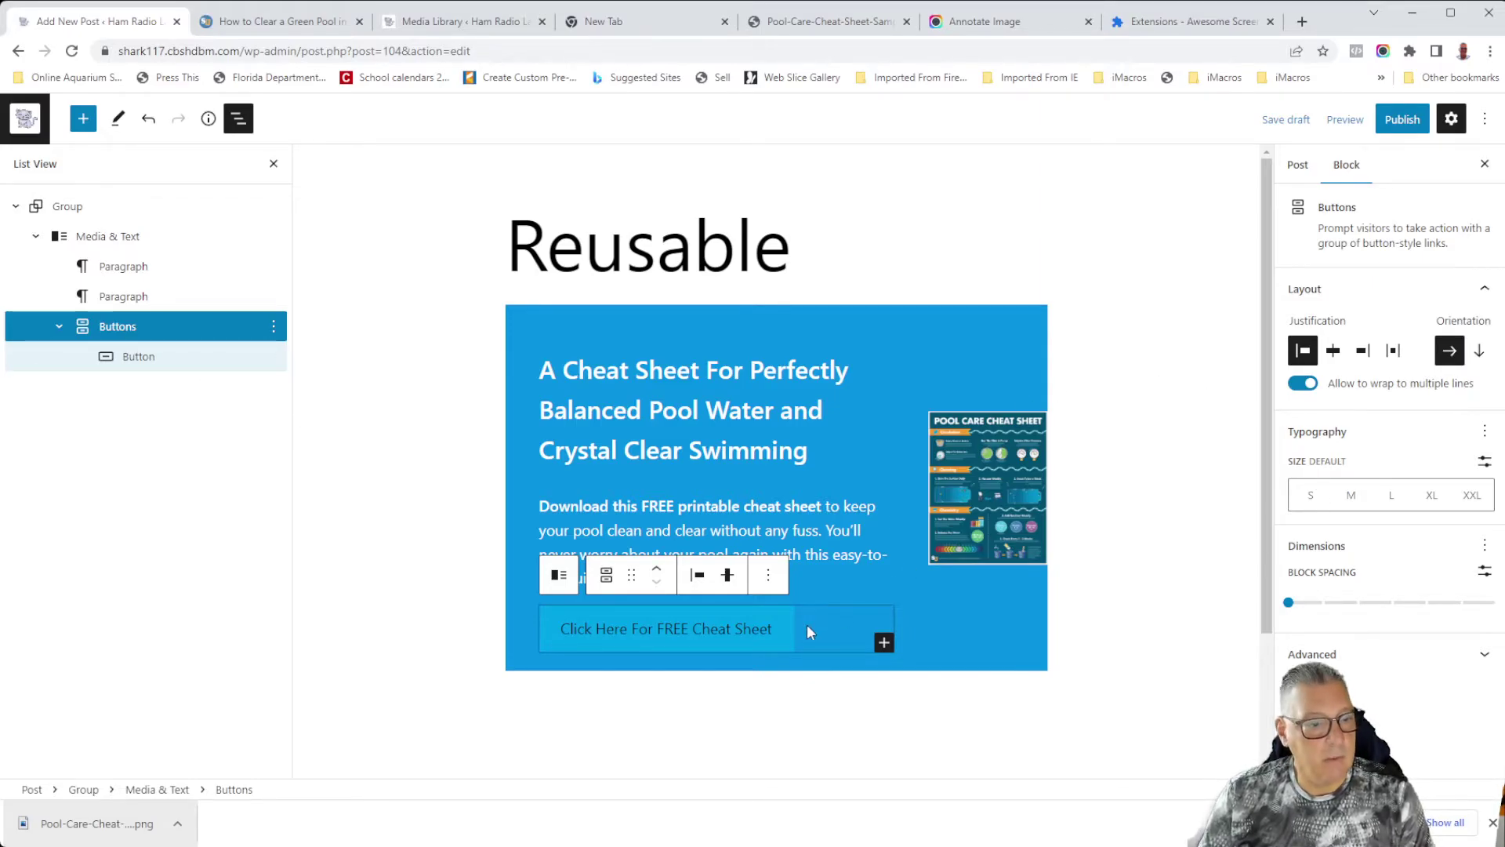
left_click(139, 363)
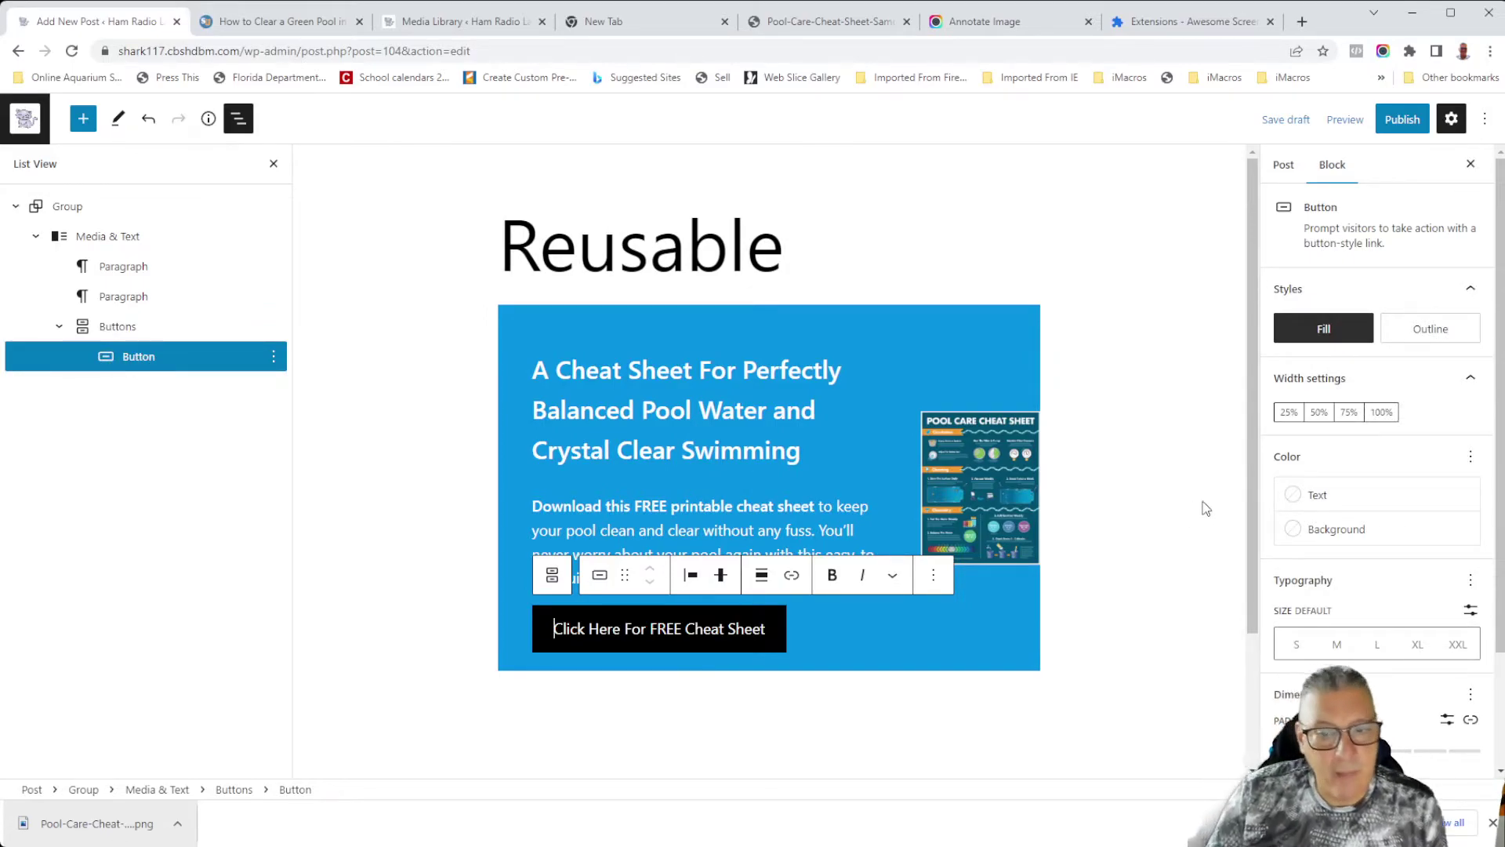
left_click(1318, 536)
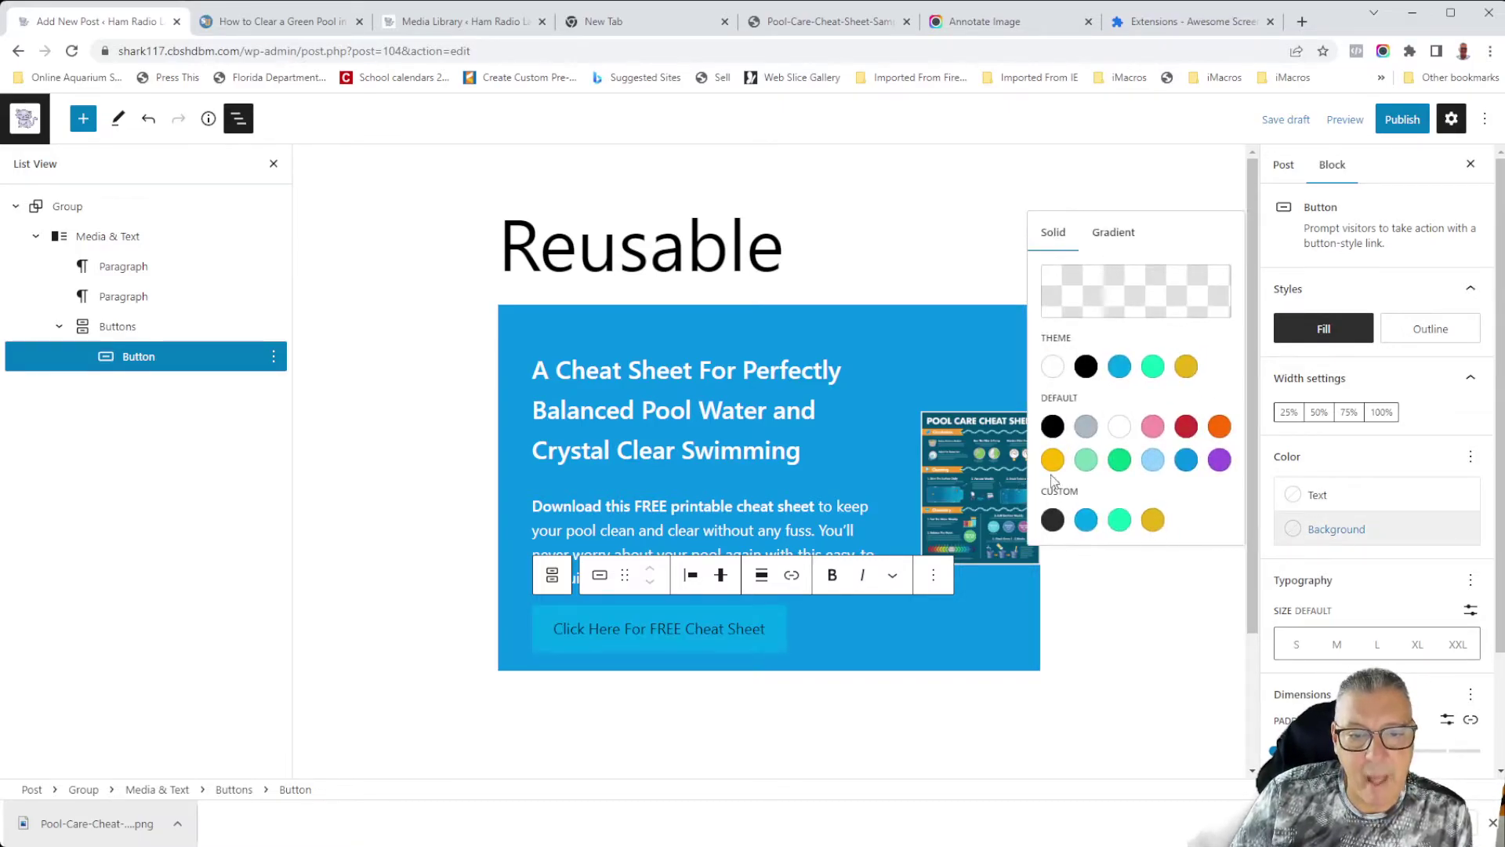
left_click(1052, 464)
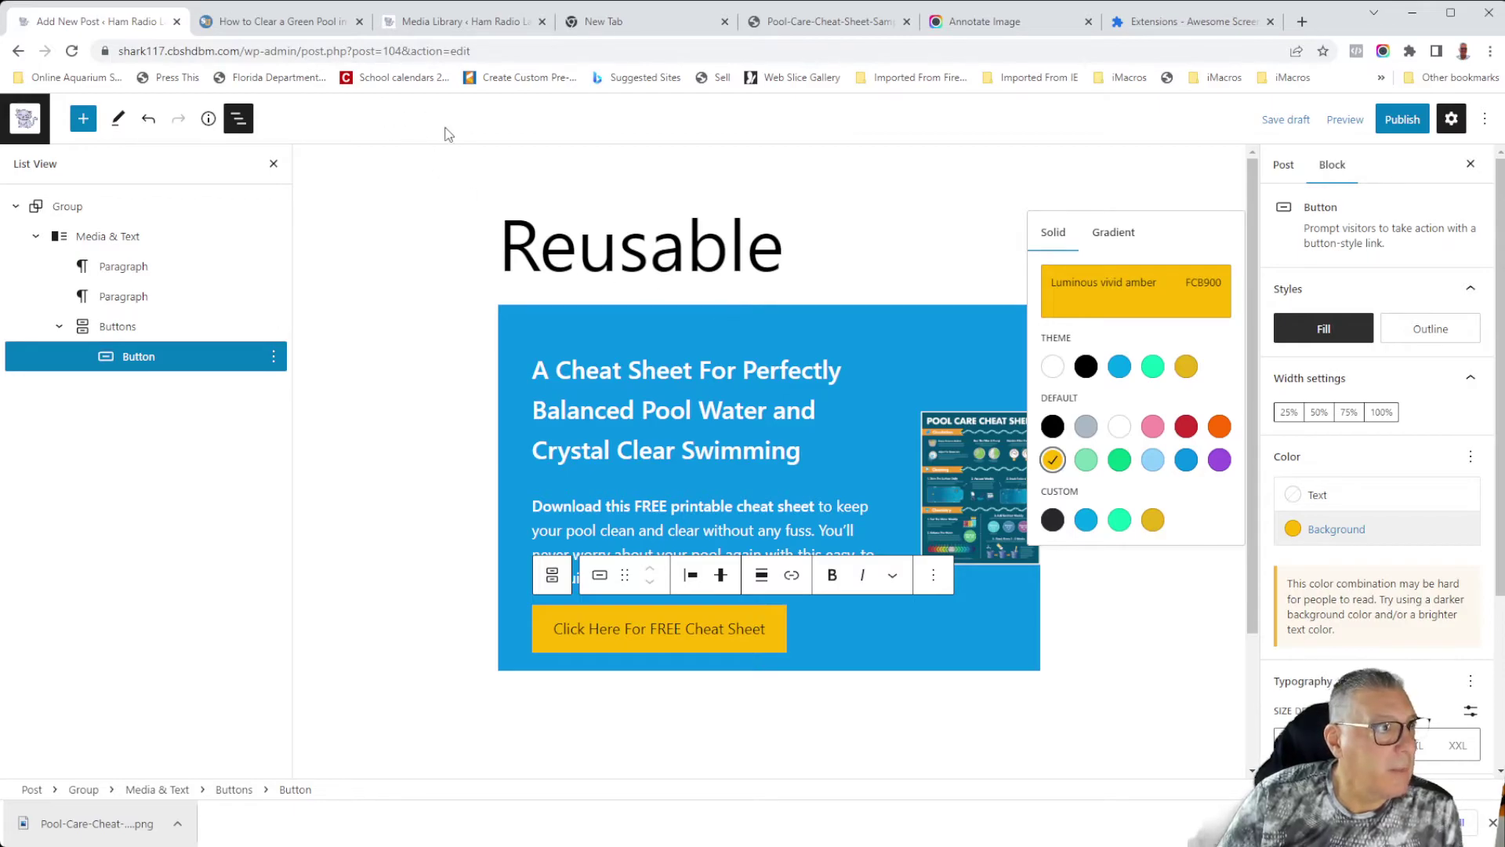
left_click(302, 28)
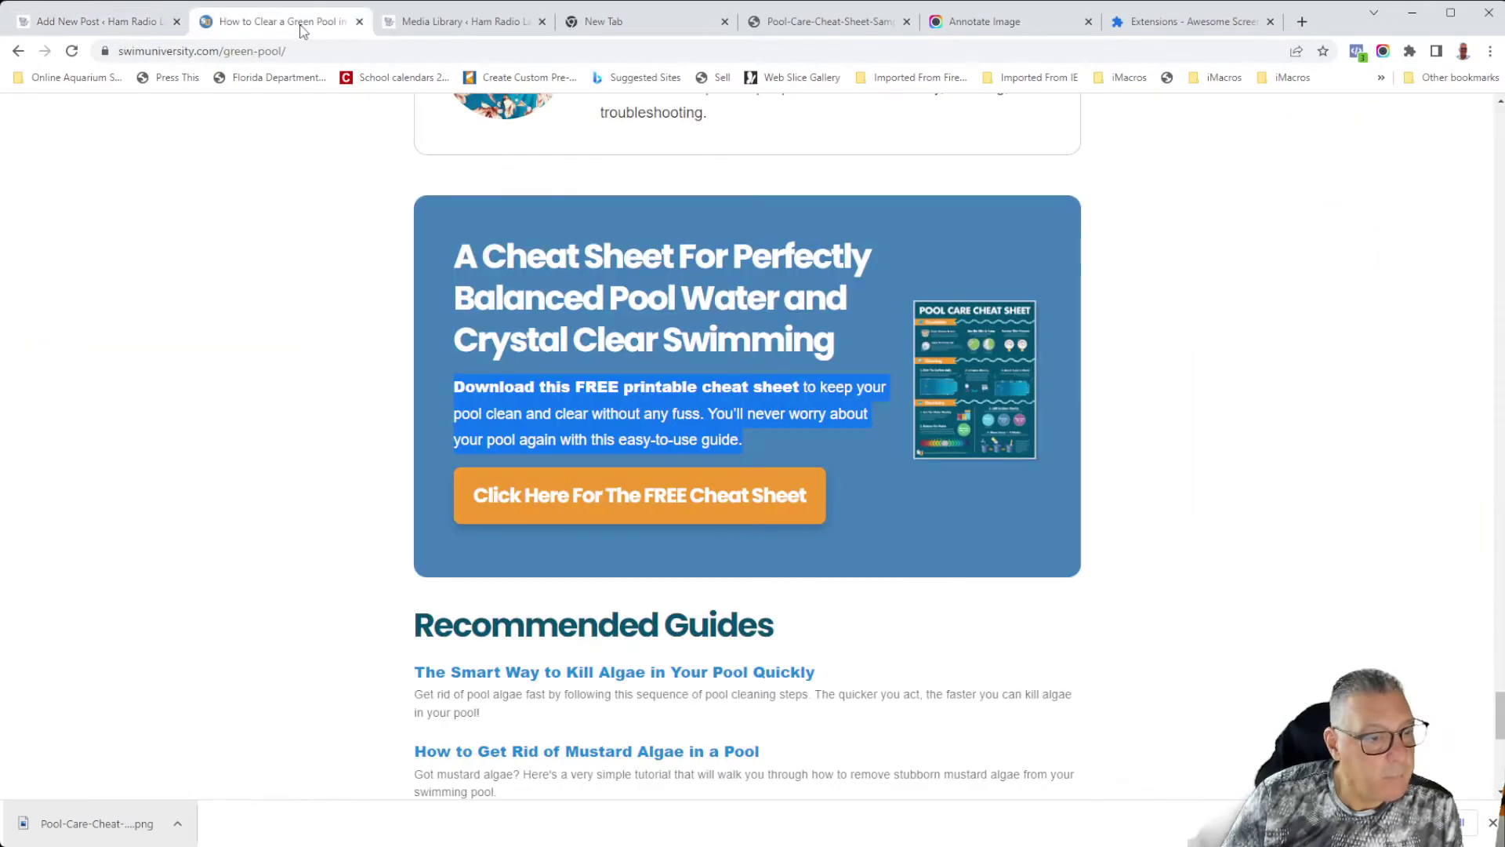
left_click(129, 22)
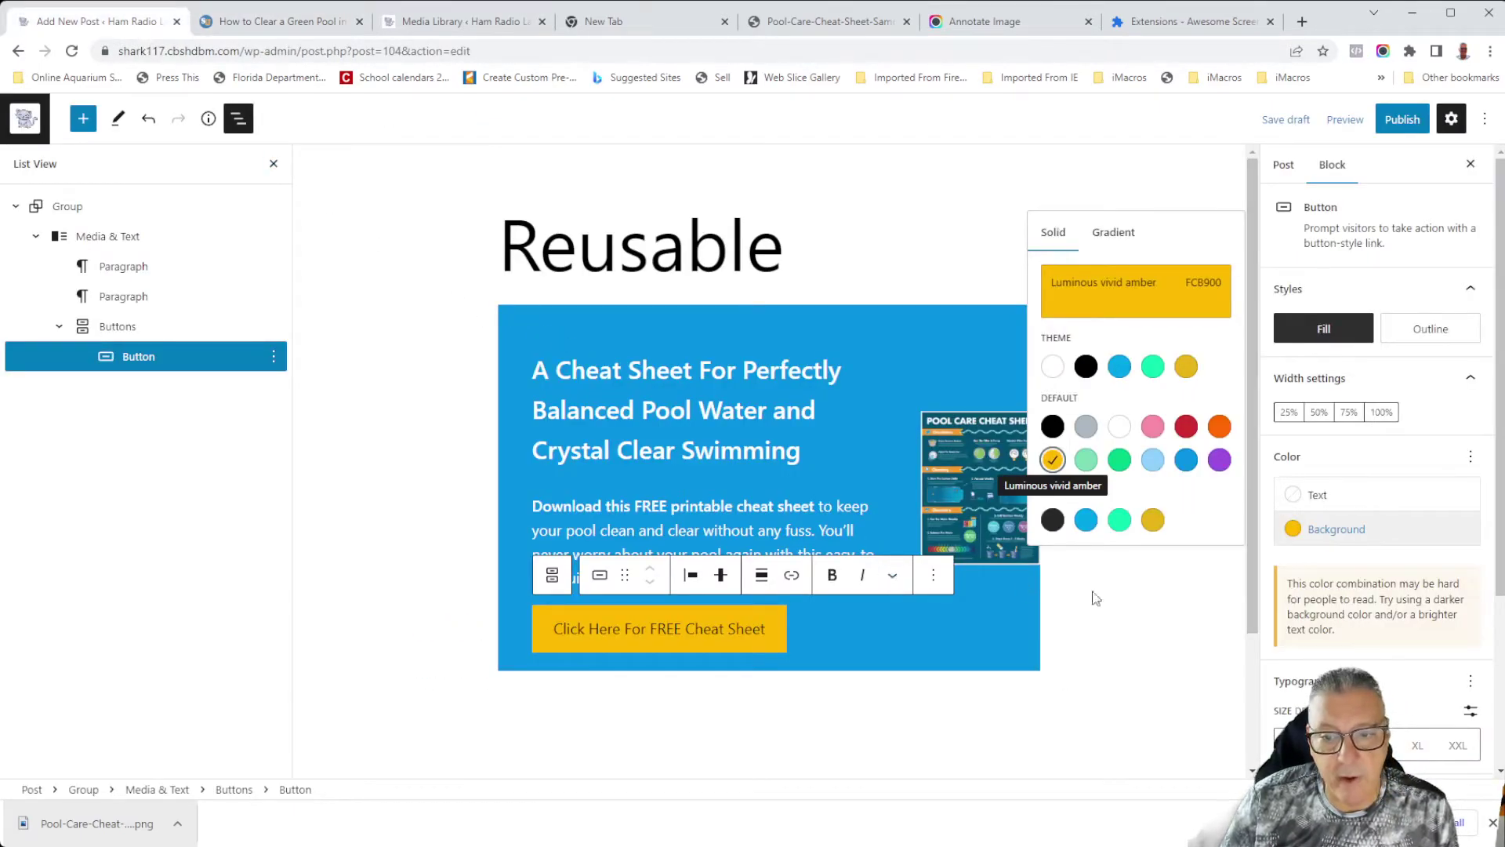
left_click(1322, 505)
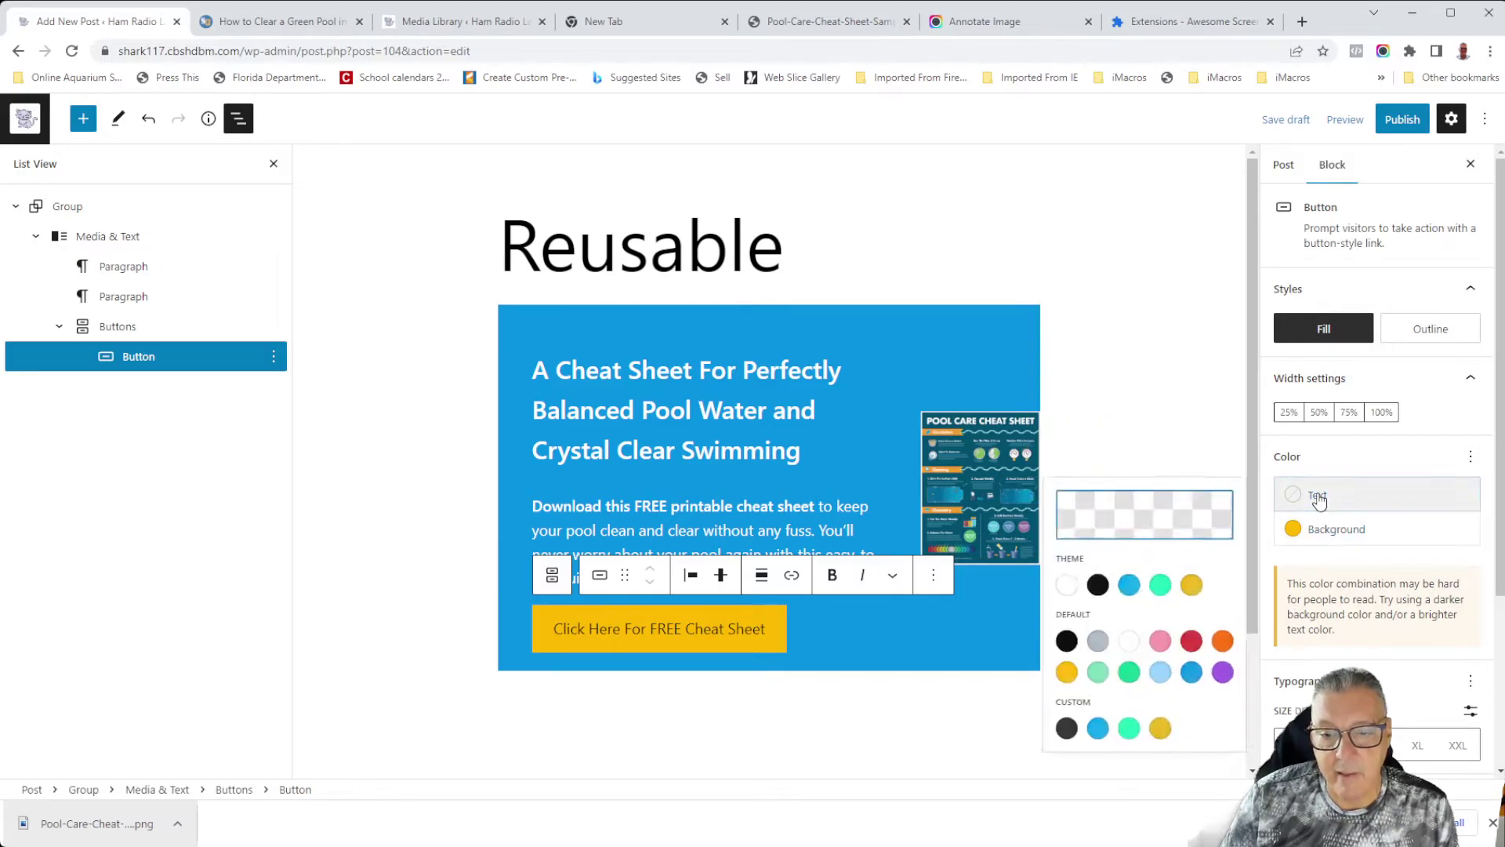
left_click(1051, 593)
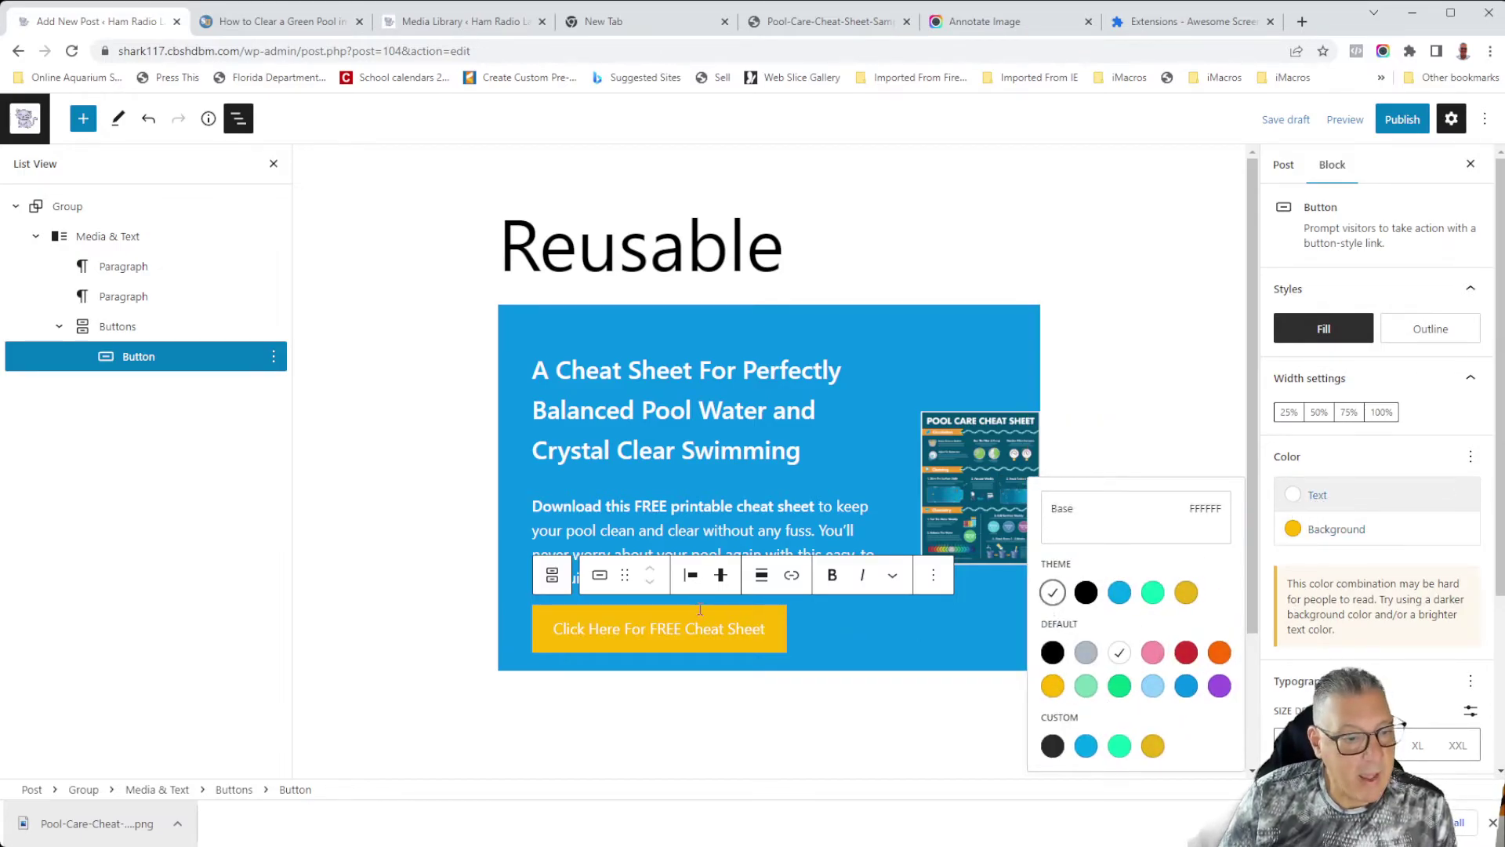
left_click(830, 578)
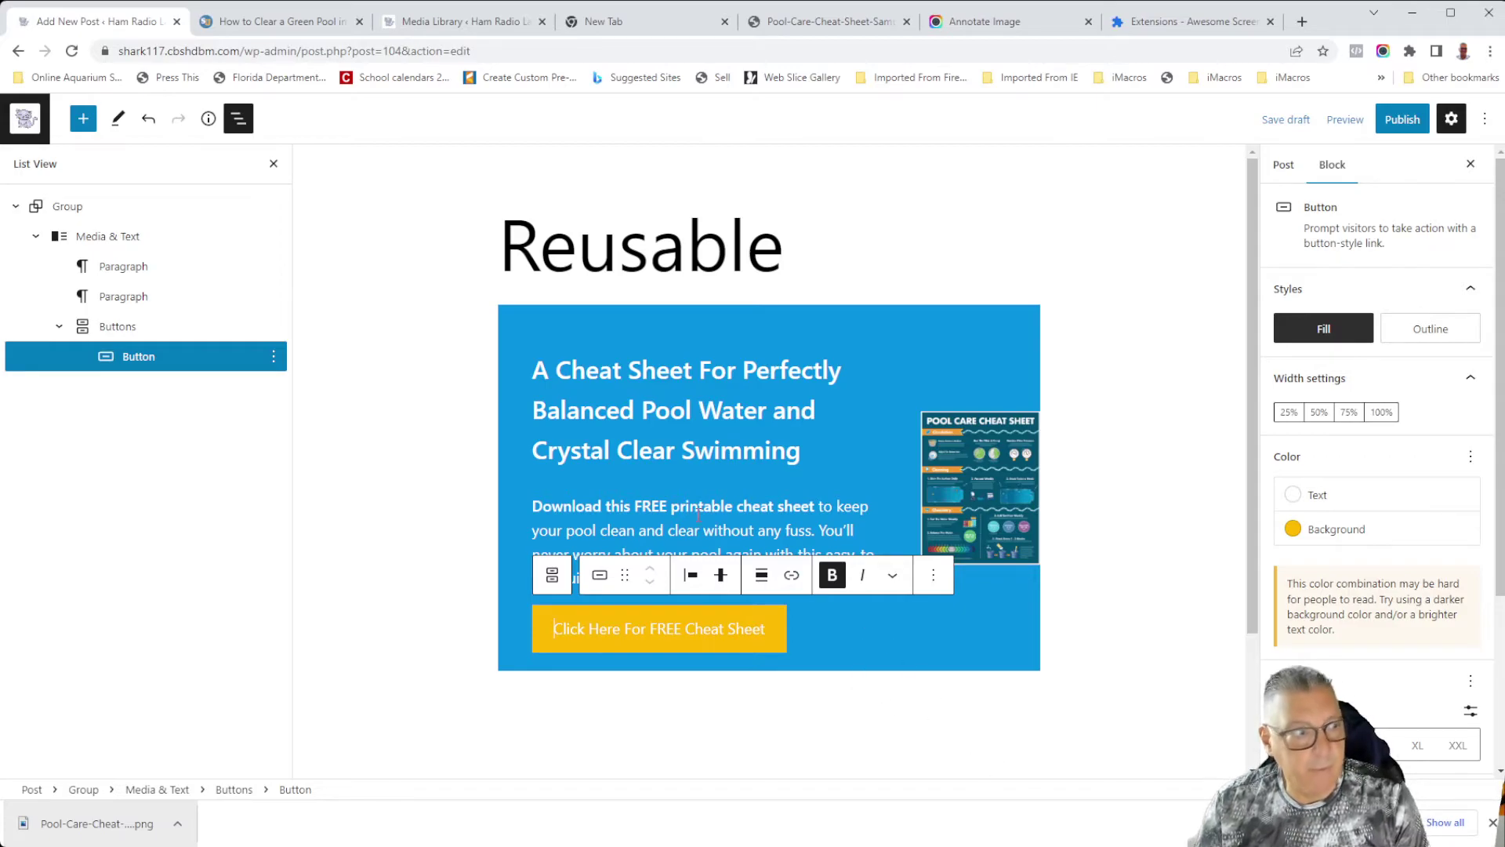
Set the cheat-sheet Group's border radius to 20 for rounded corners.
left_click(66, 206)
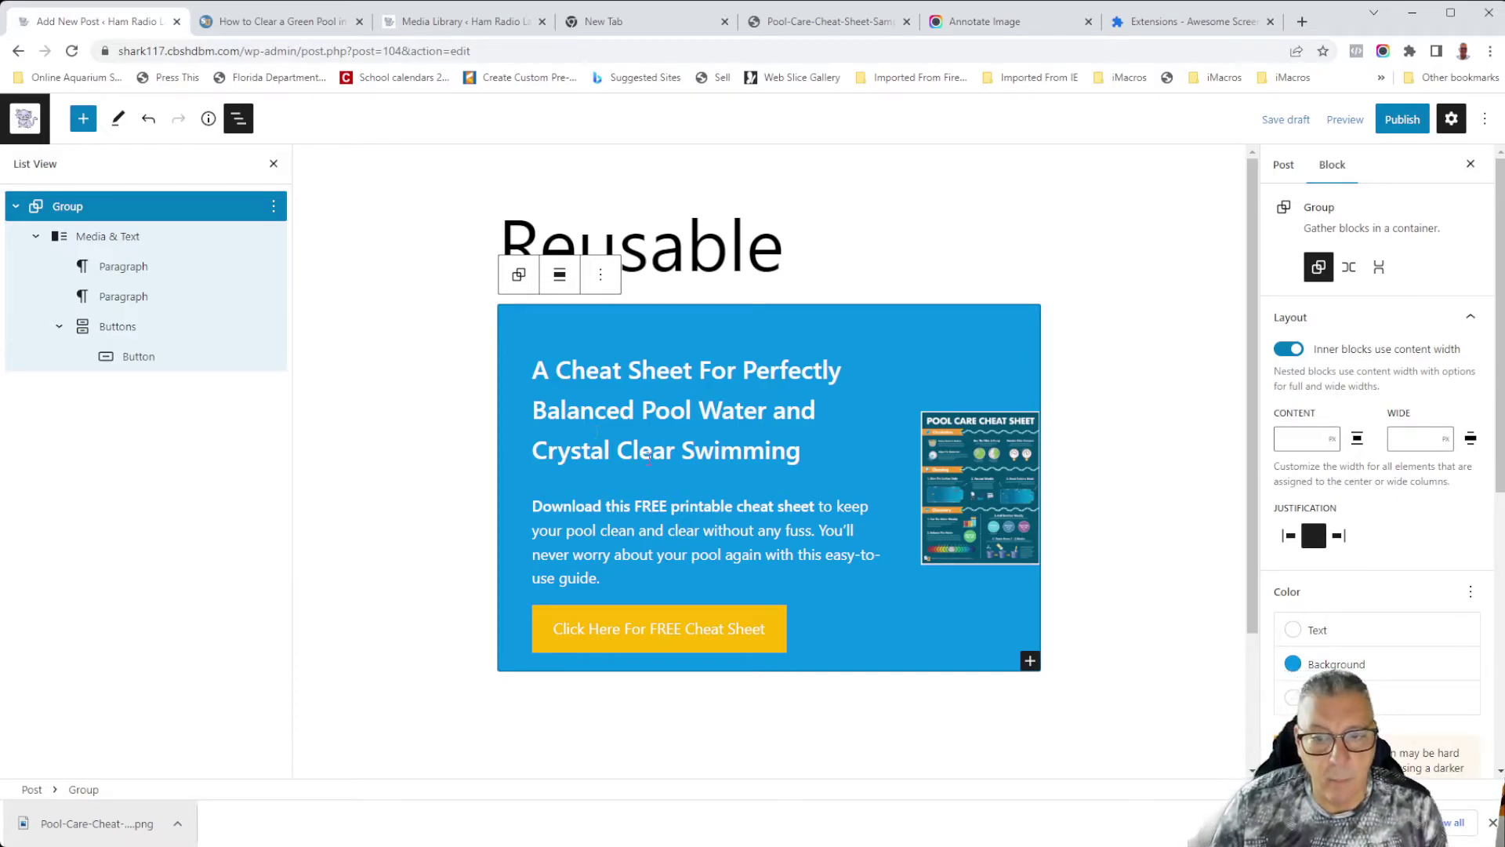
scroll(1330, 620, "down", 6)
scroll(1330, 621, "down", 1)
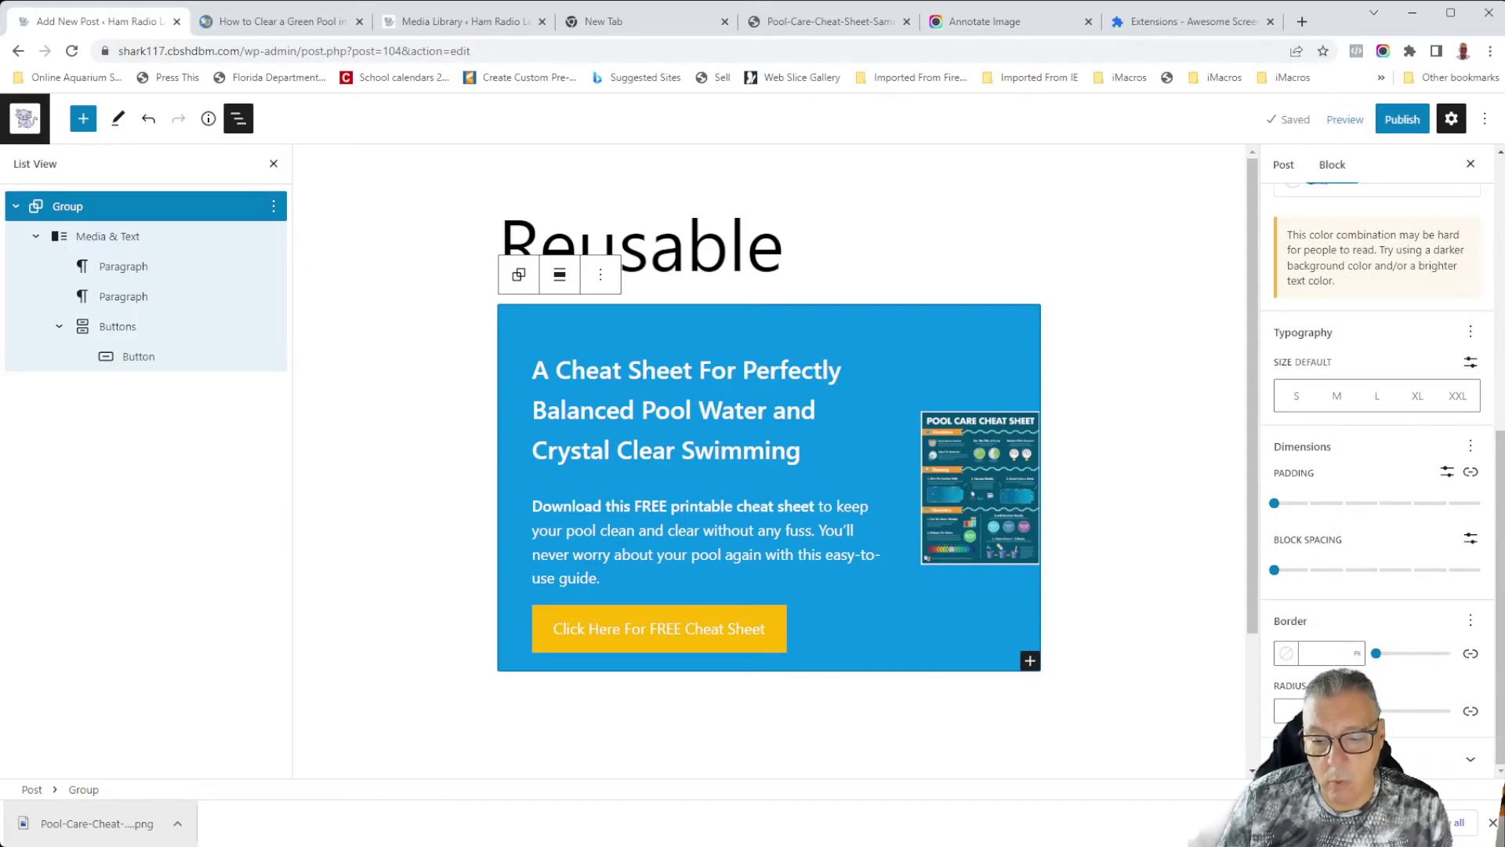
left_click(1291, 710)
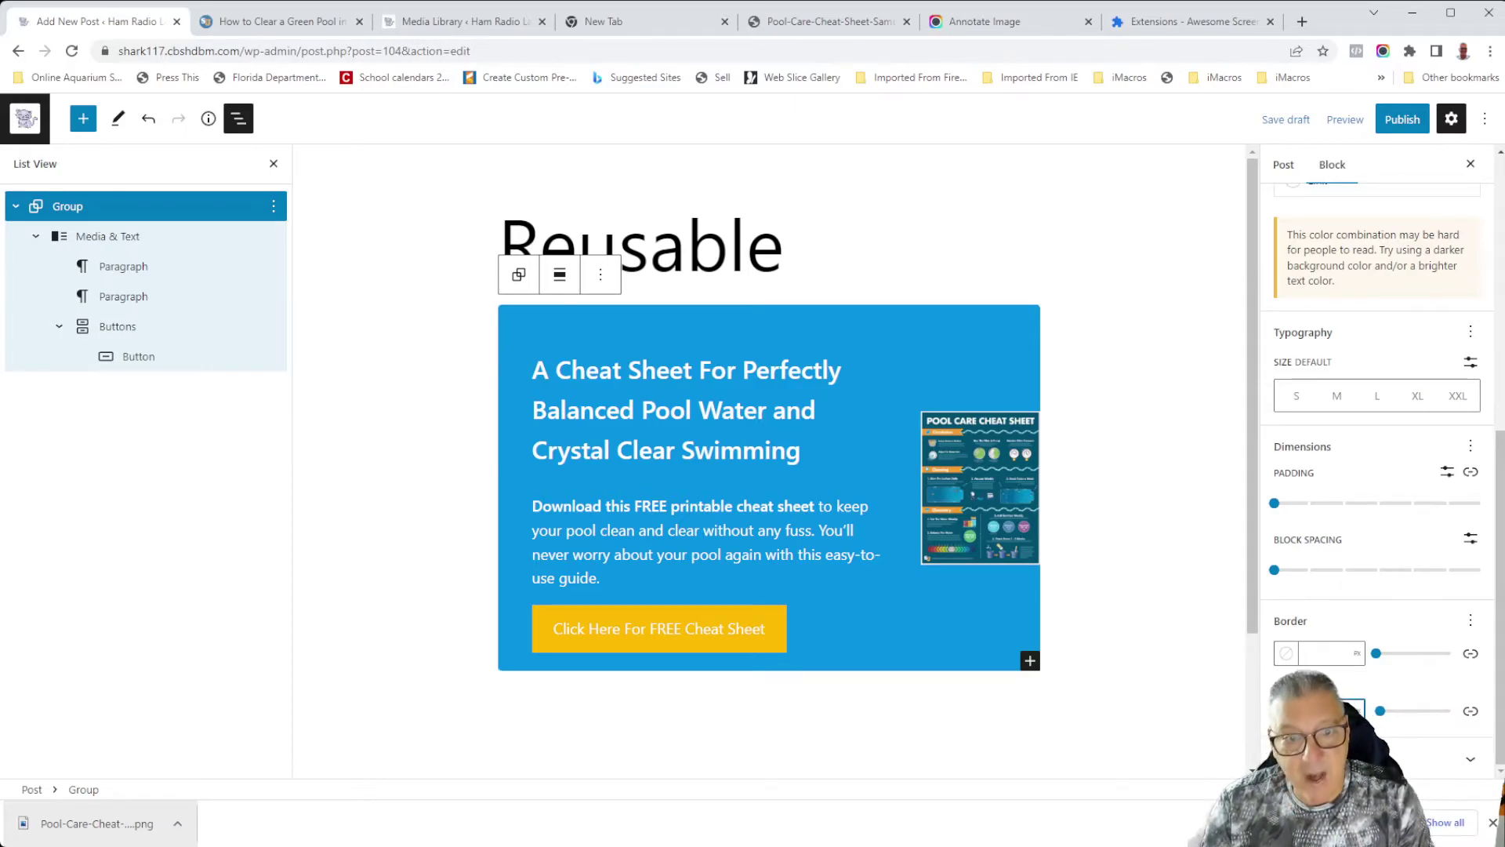
type("5")
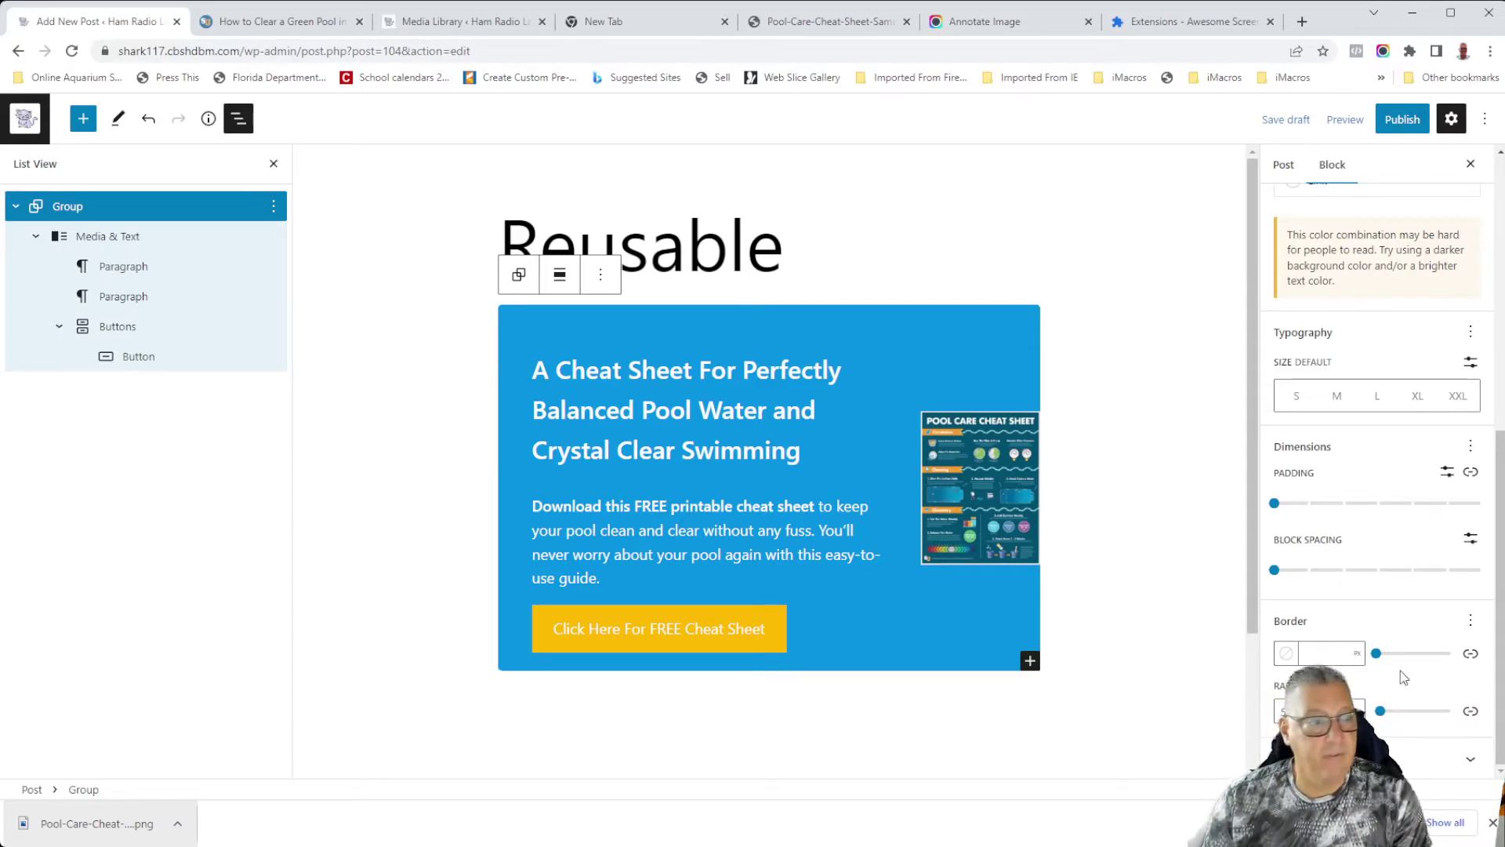
left_click(1273, 715)
type("1")
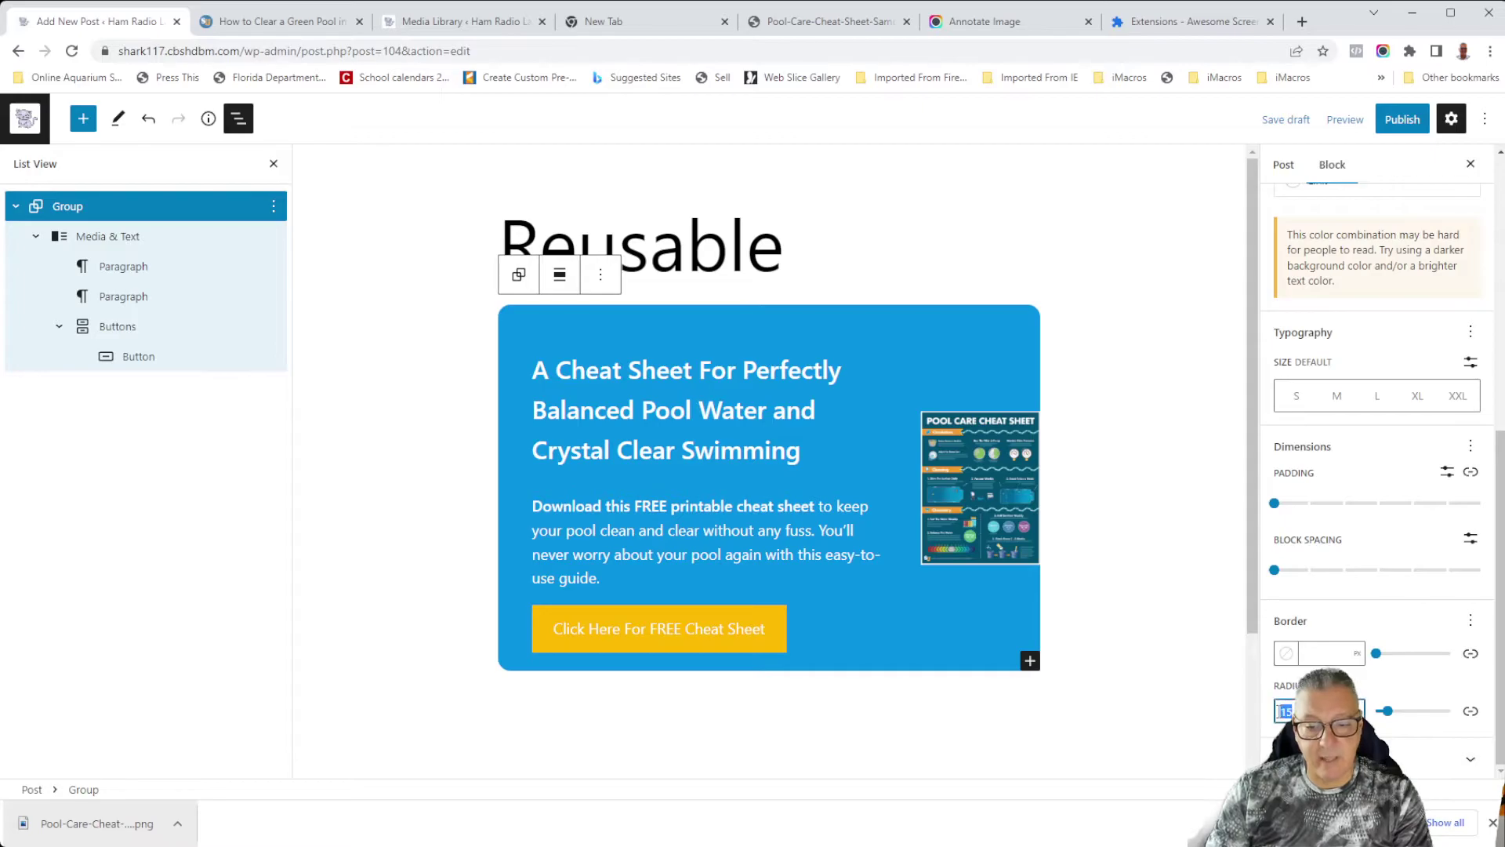
double_click(1283, 711)
type("20")
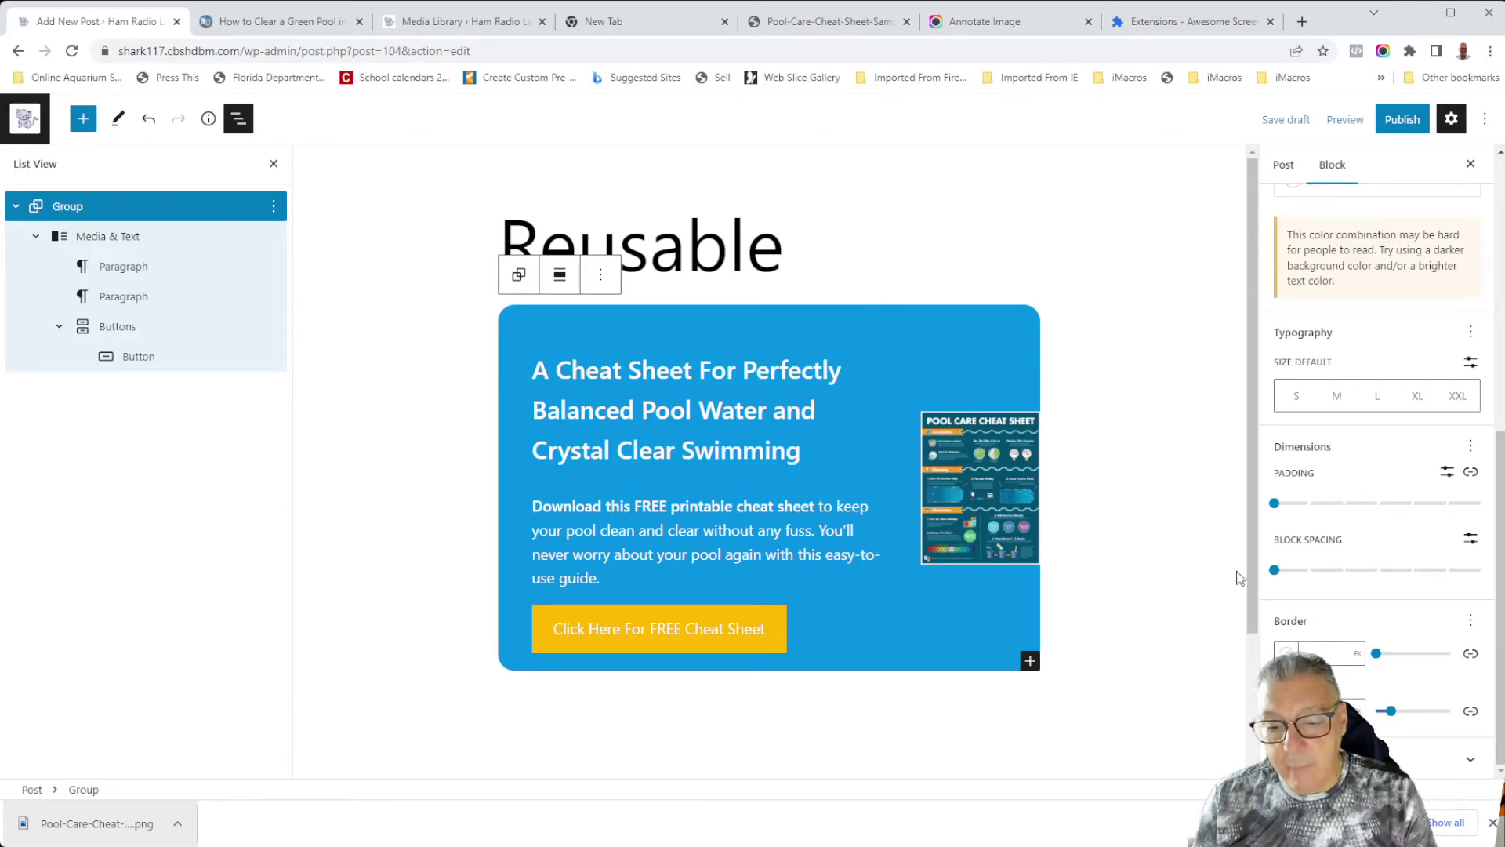
left_click(1319, 653)
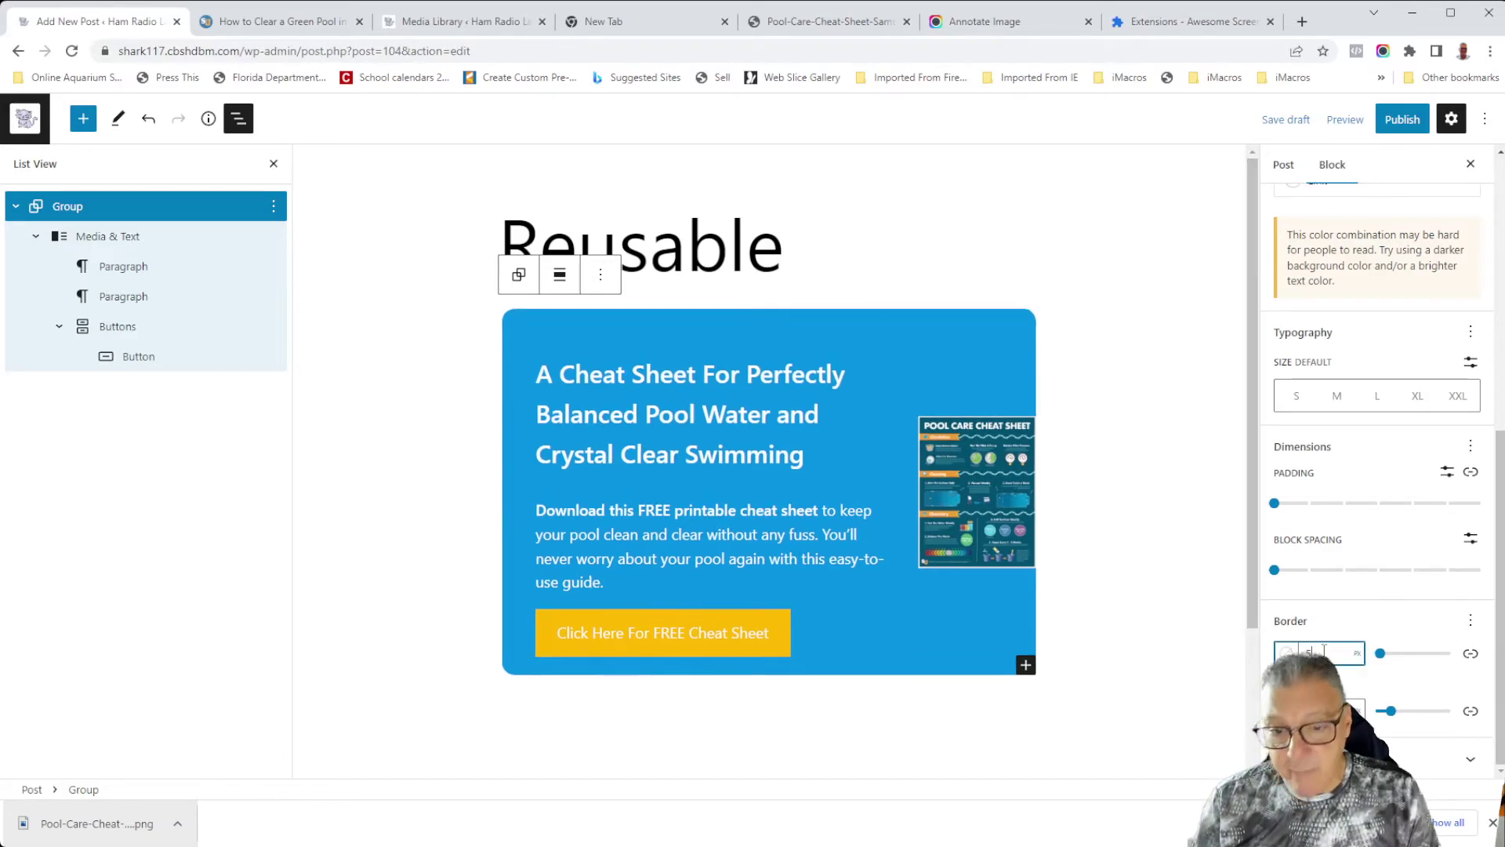
type("5")
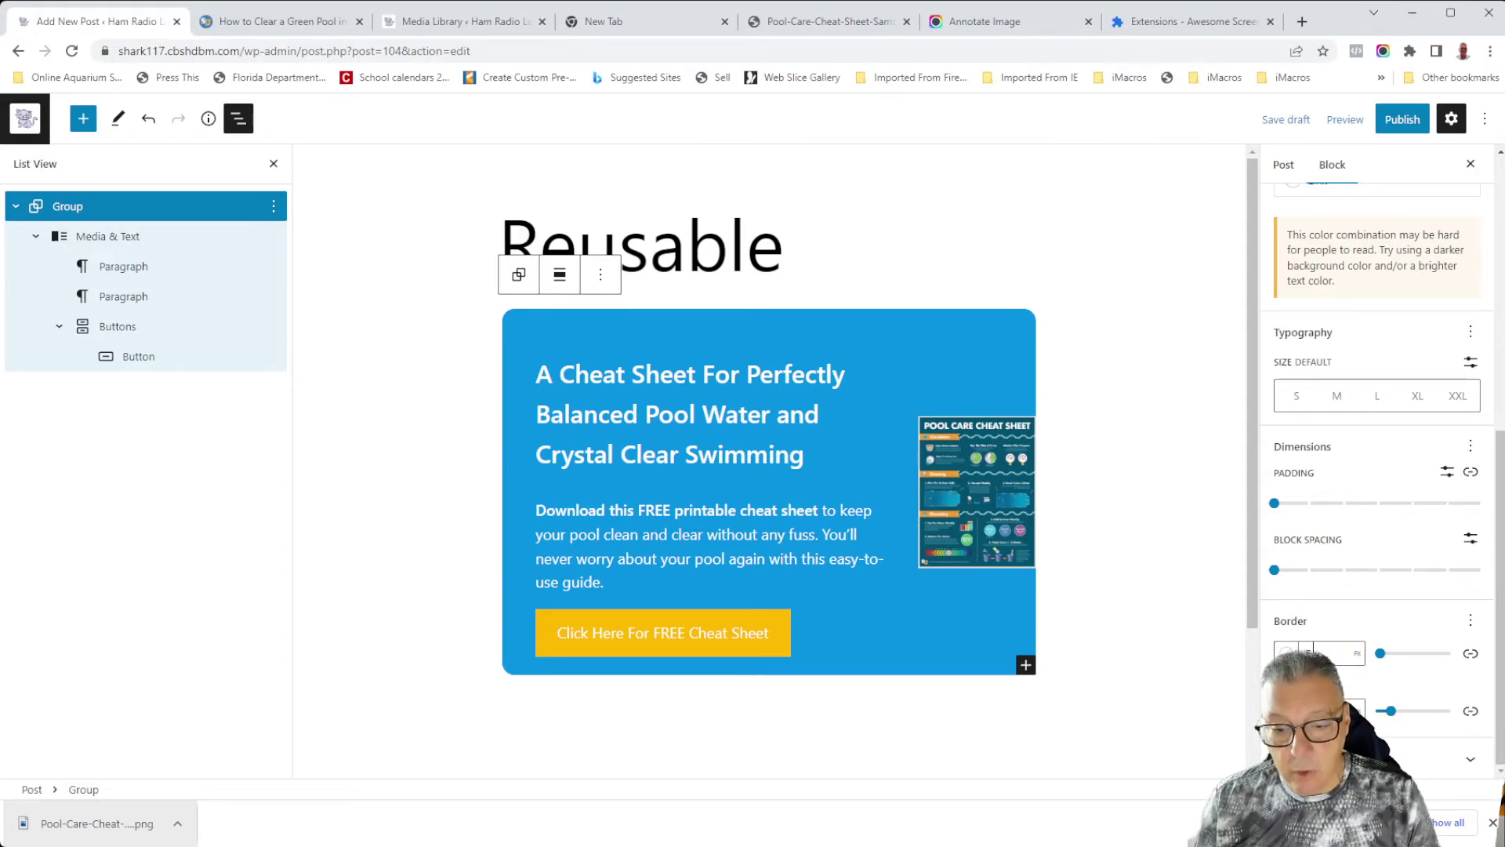
left_click(1285, 652)
left_click(1048, 445)
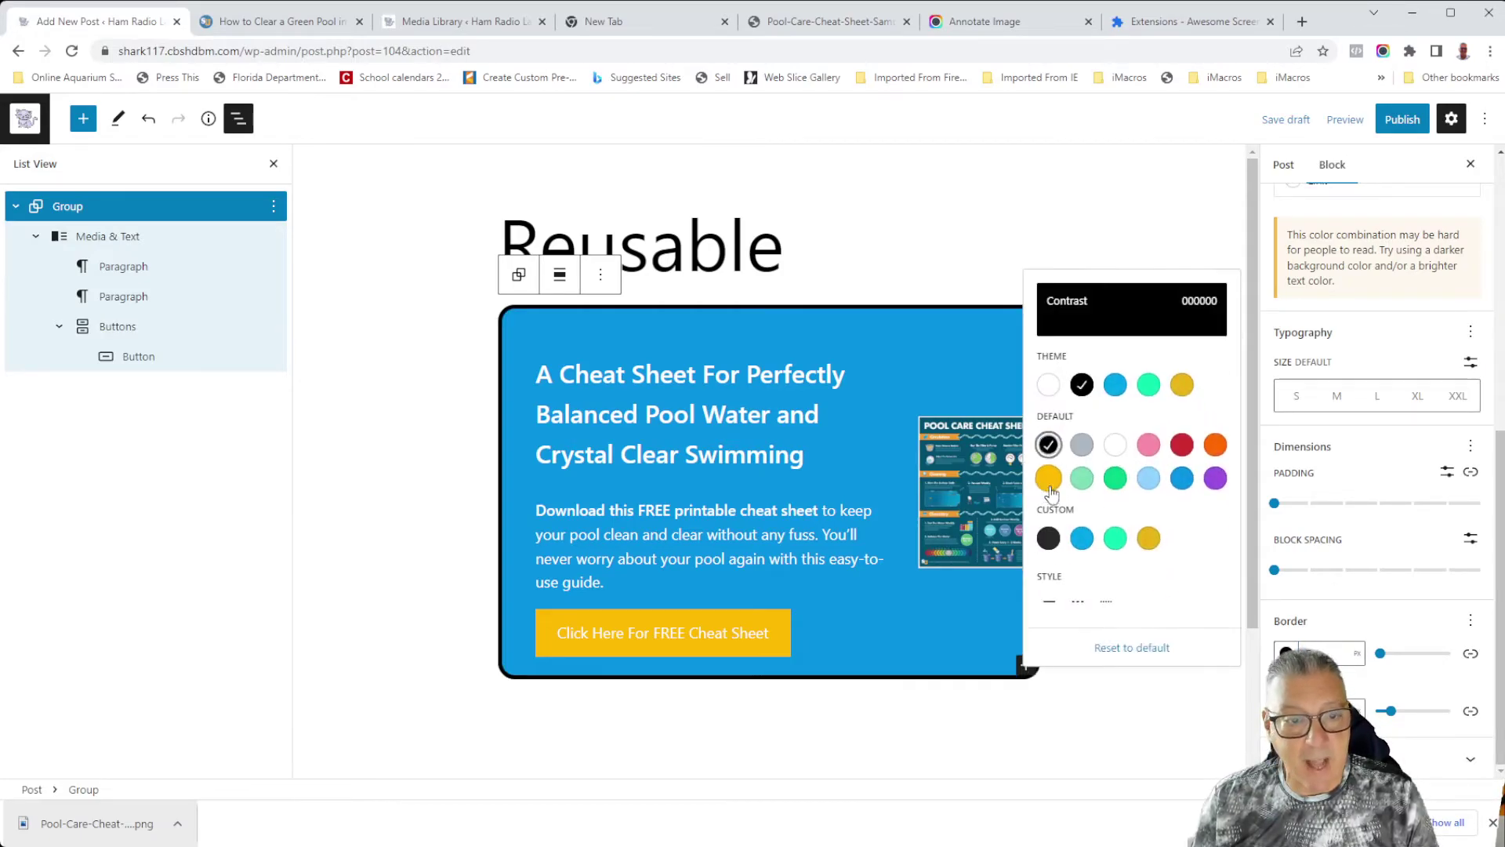
left_click(1368, 615)
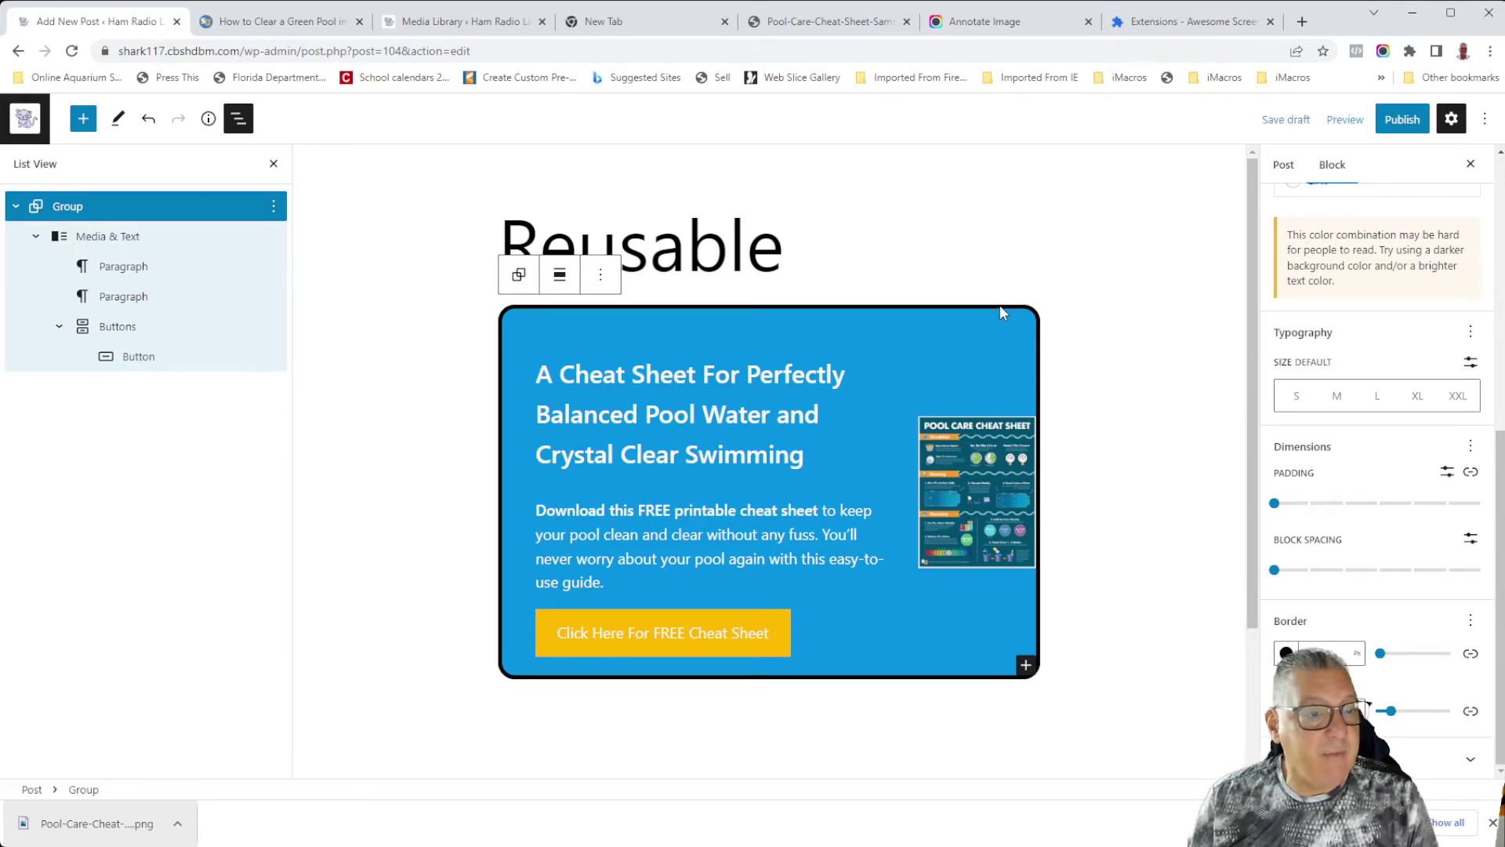
left_click(1307, 652)
key("BackSpace")
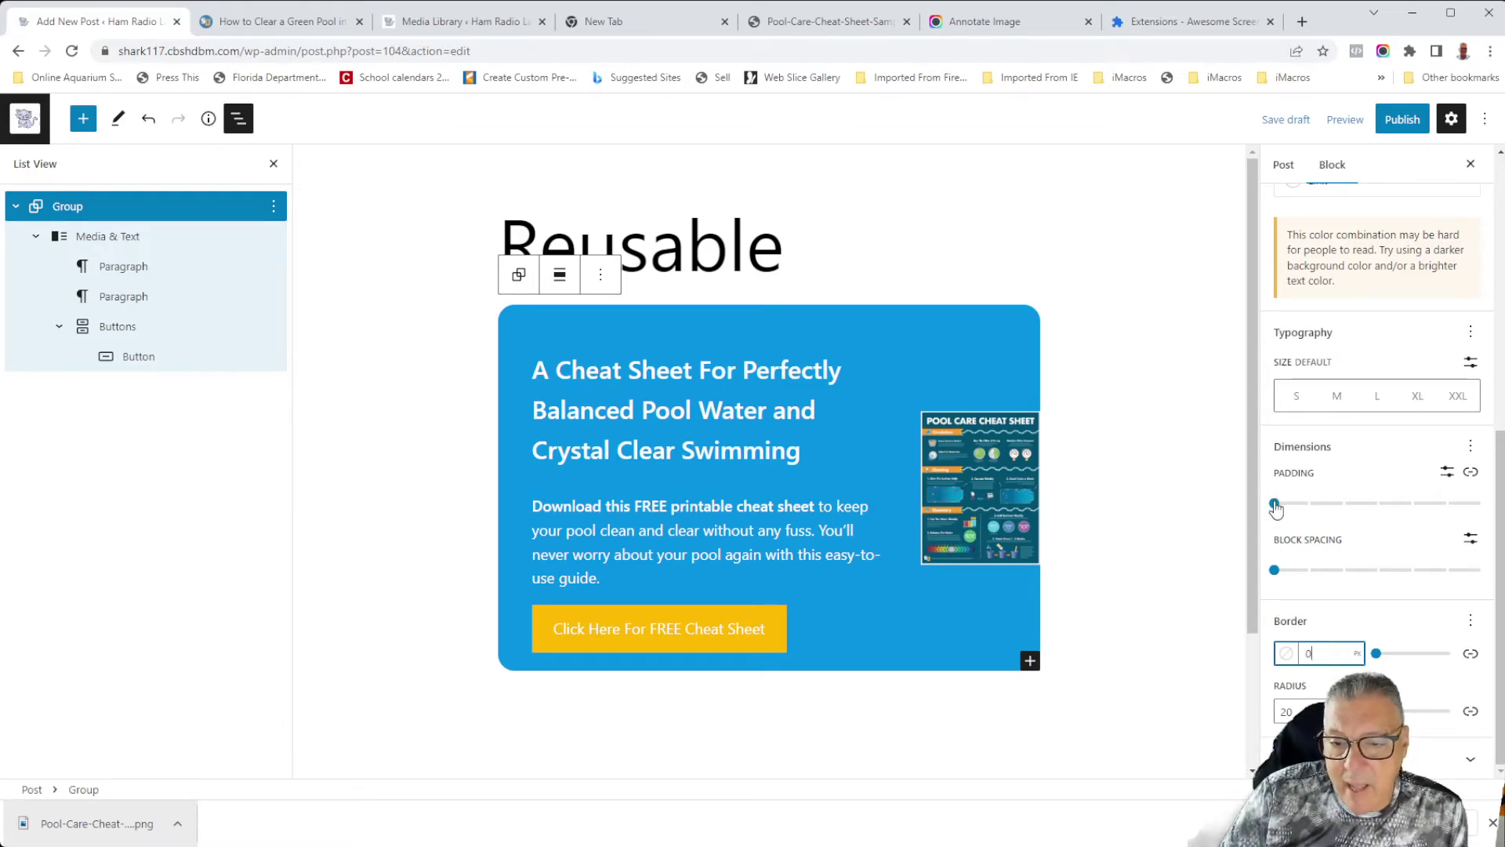
Unlink the Group's padding sides and set the right padding to 30 px.
left_click_drag(1275, 505, 1308, 507)
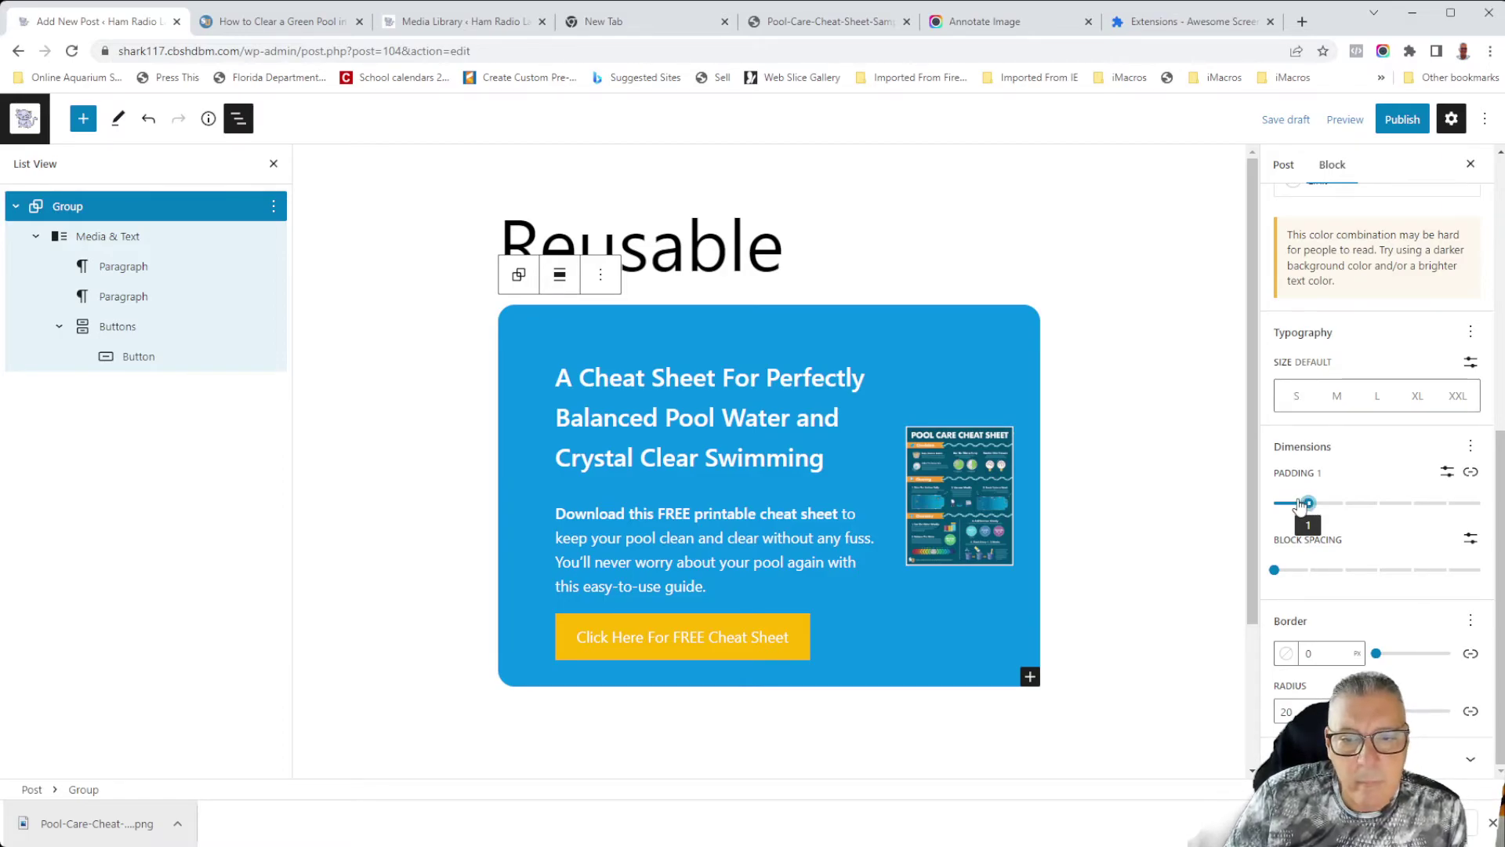
left_click_drag(1301, 505, 1273, 503)
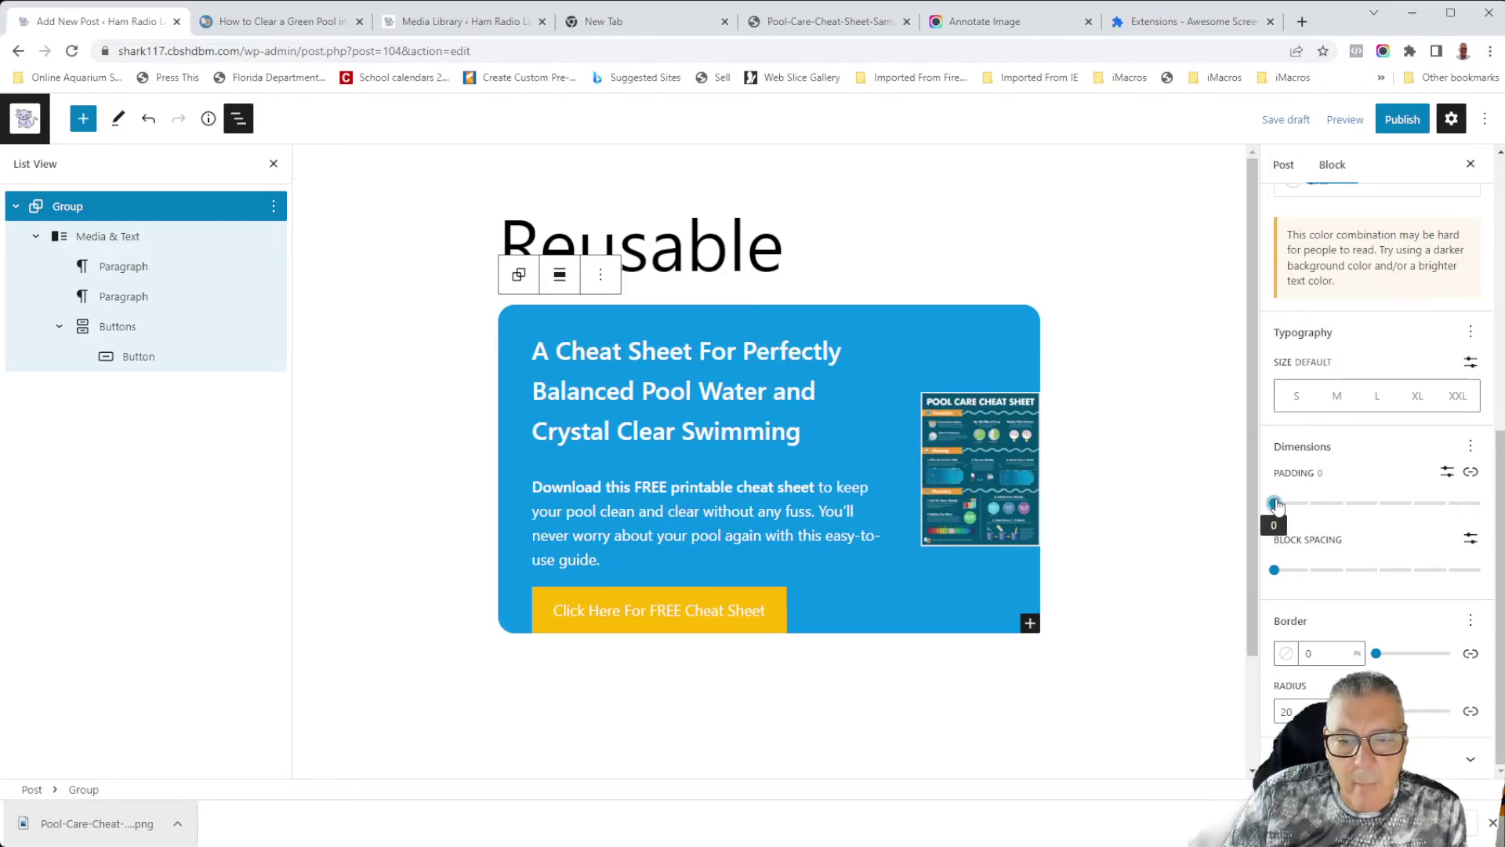
left_click(1471, 472)
scroll(1387, 494, "down", 1)
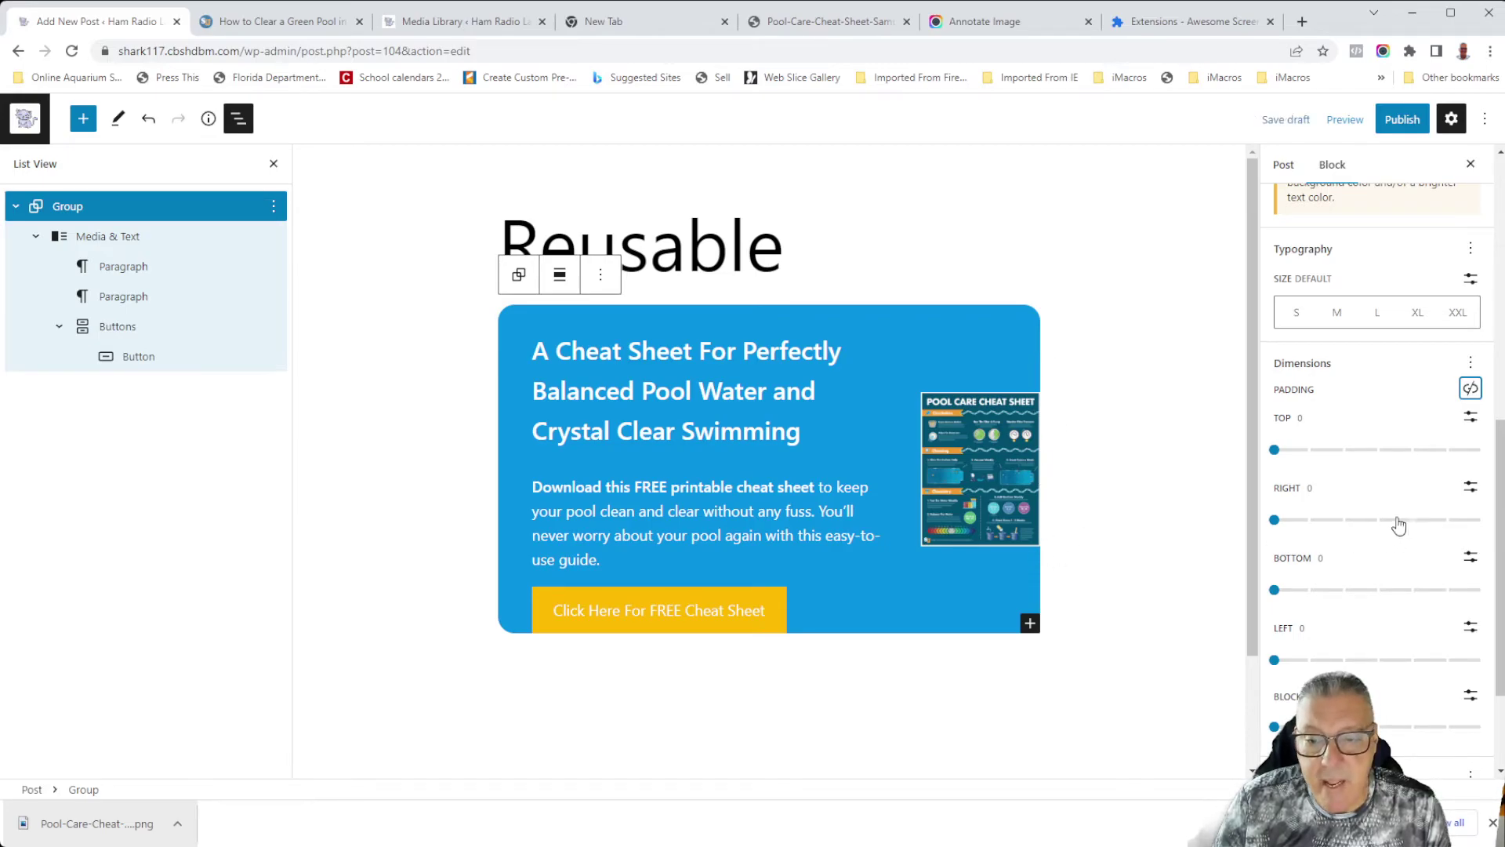
left_click(1471, 492)
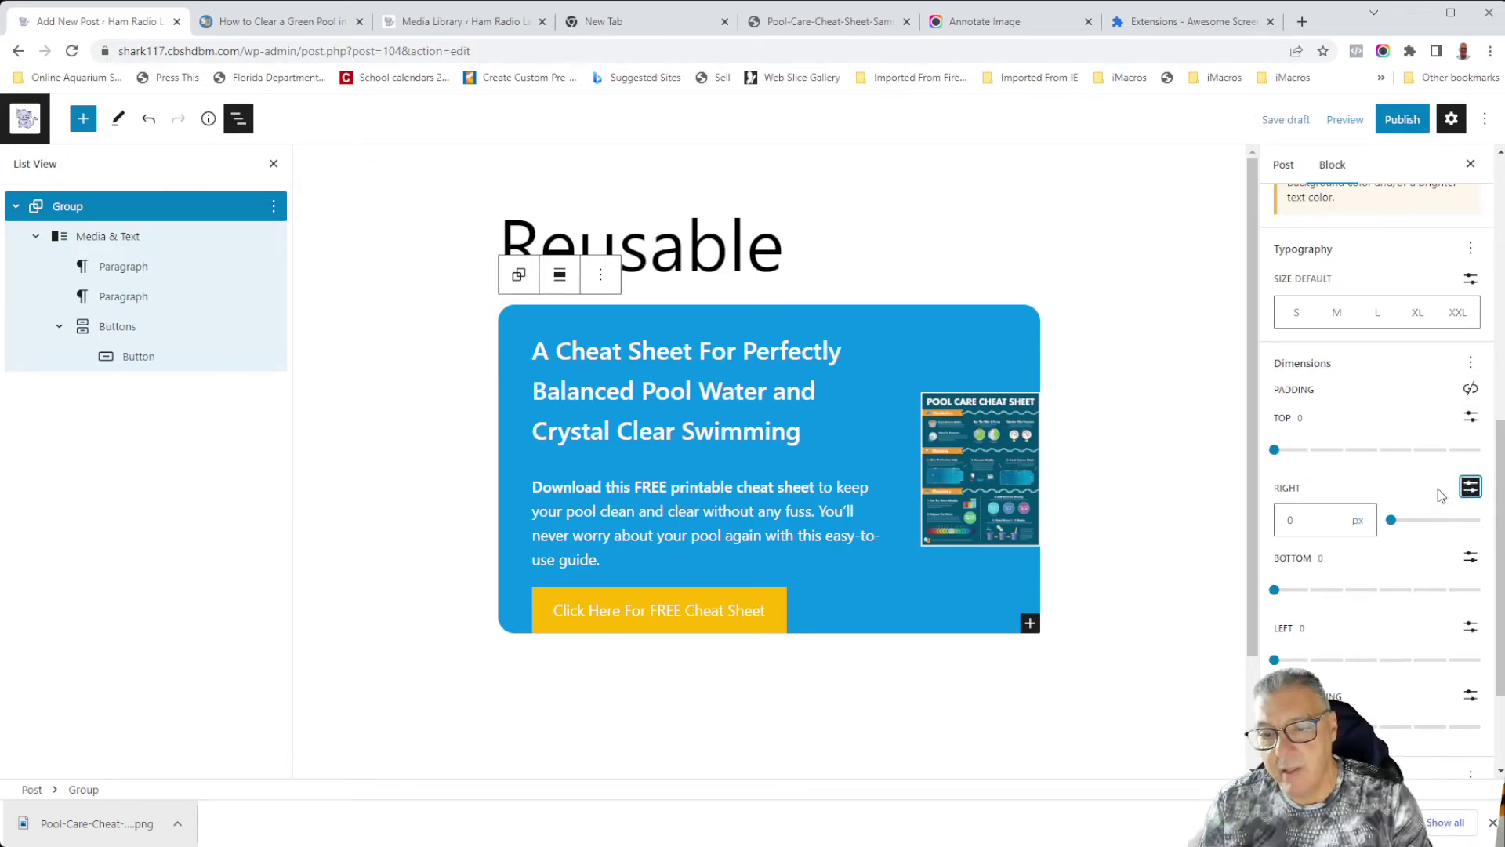
double_click(1292, 519)
type("20")
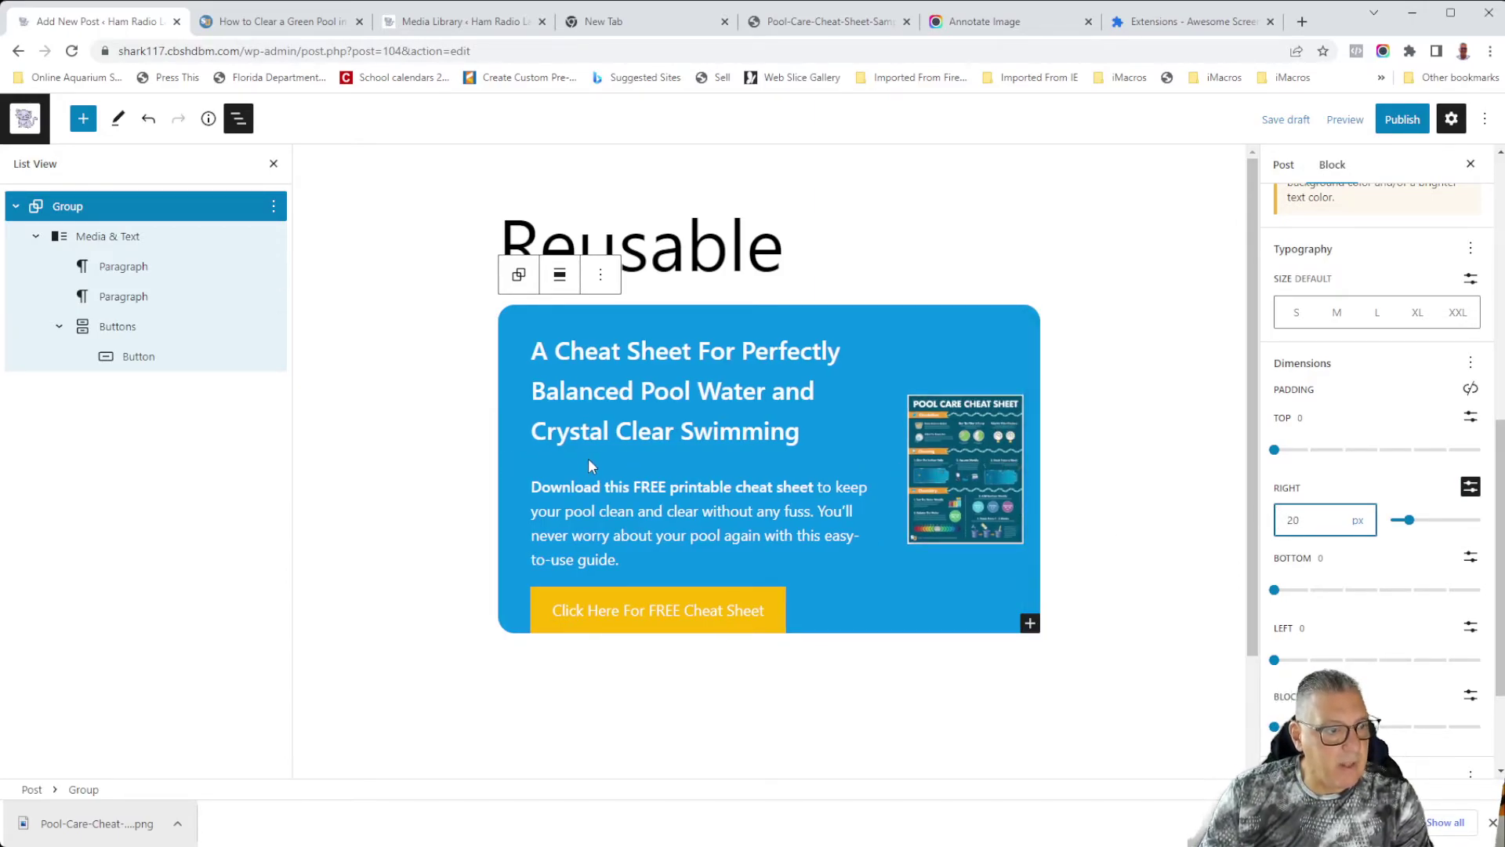
key("BackSpace")
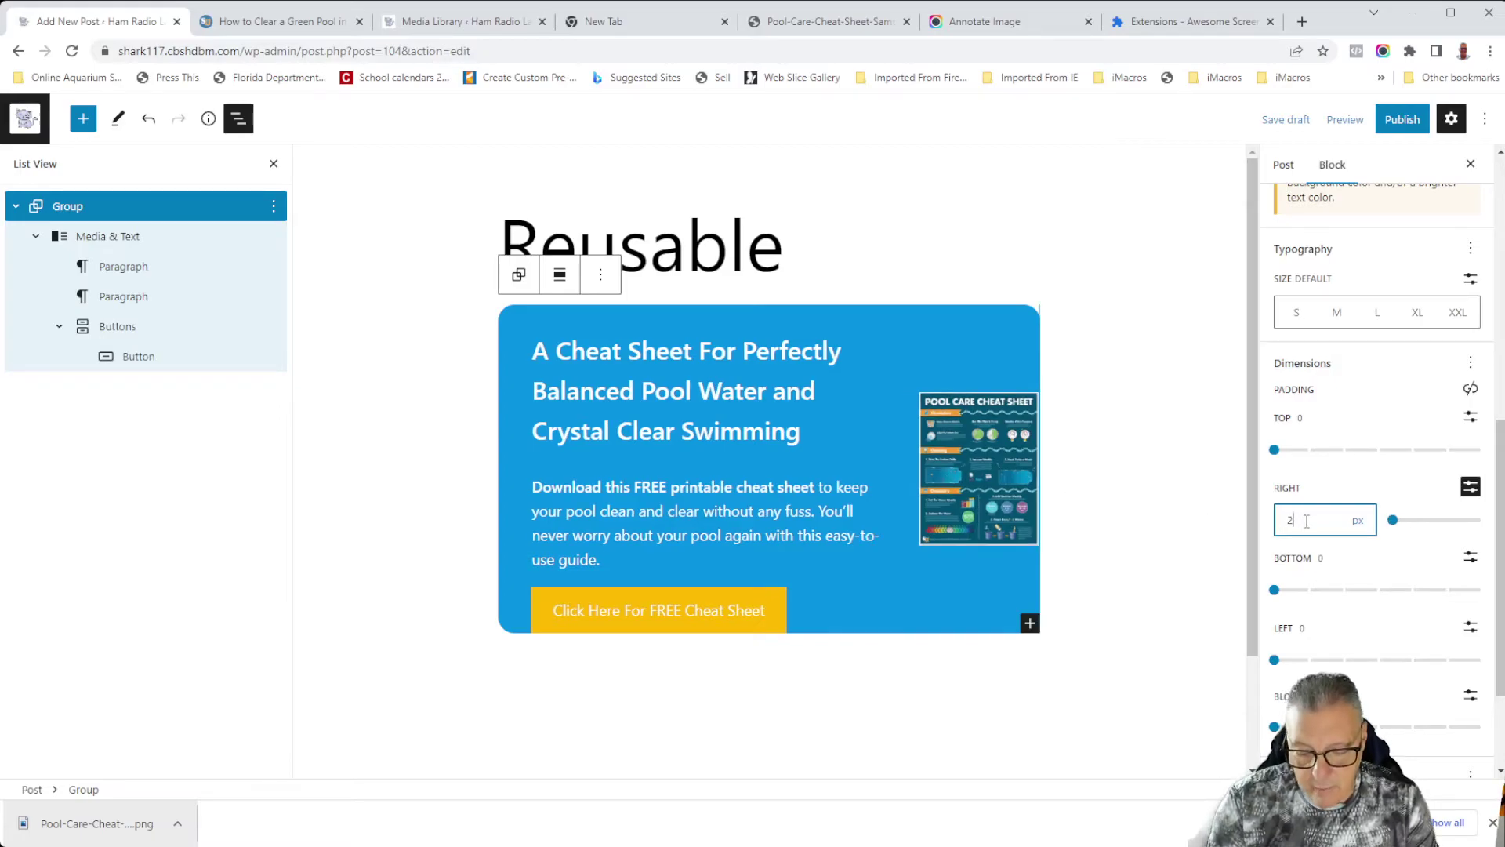
key("BackSpace")
type("30")
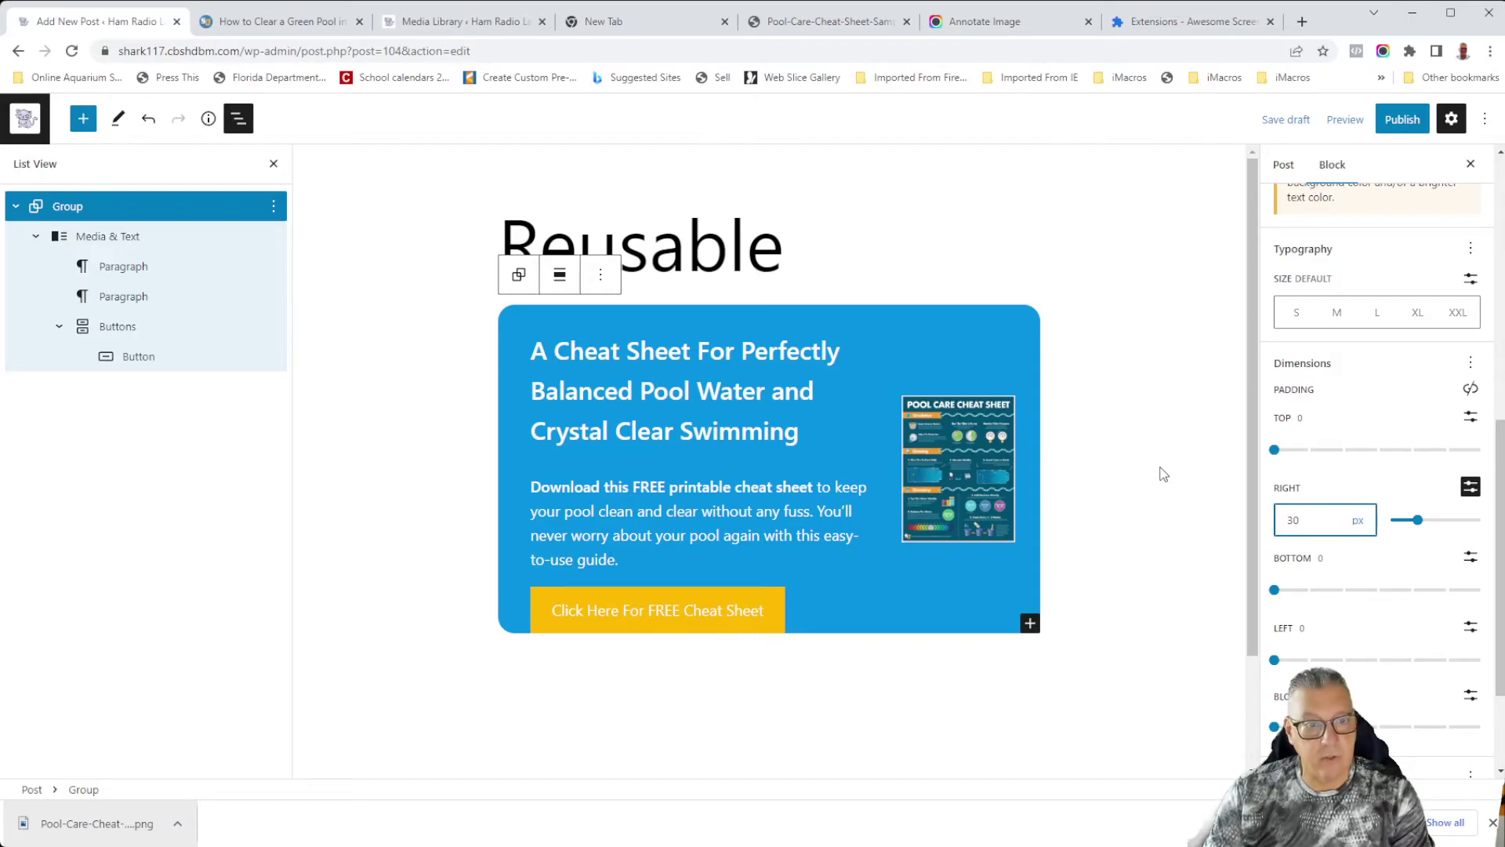
Deselect the Group and compare the post with the original cheat sheet on the pool page.
left_click(1126, 541)
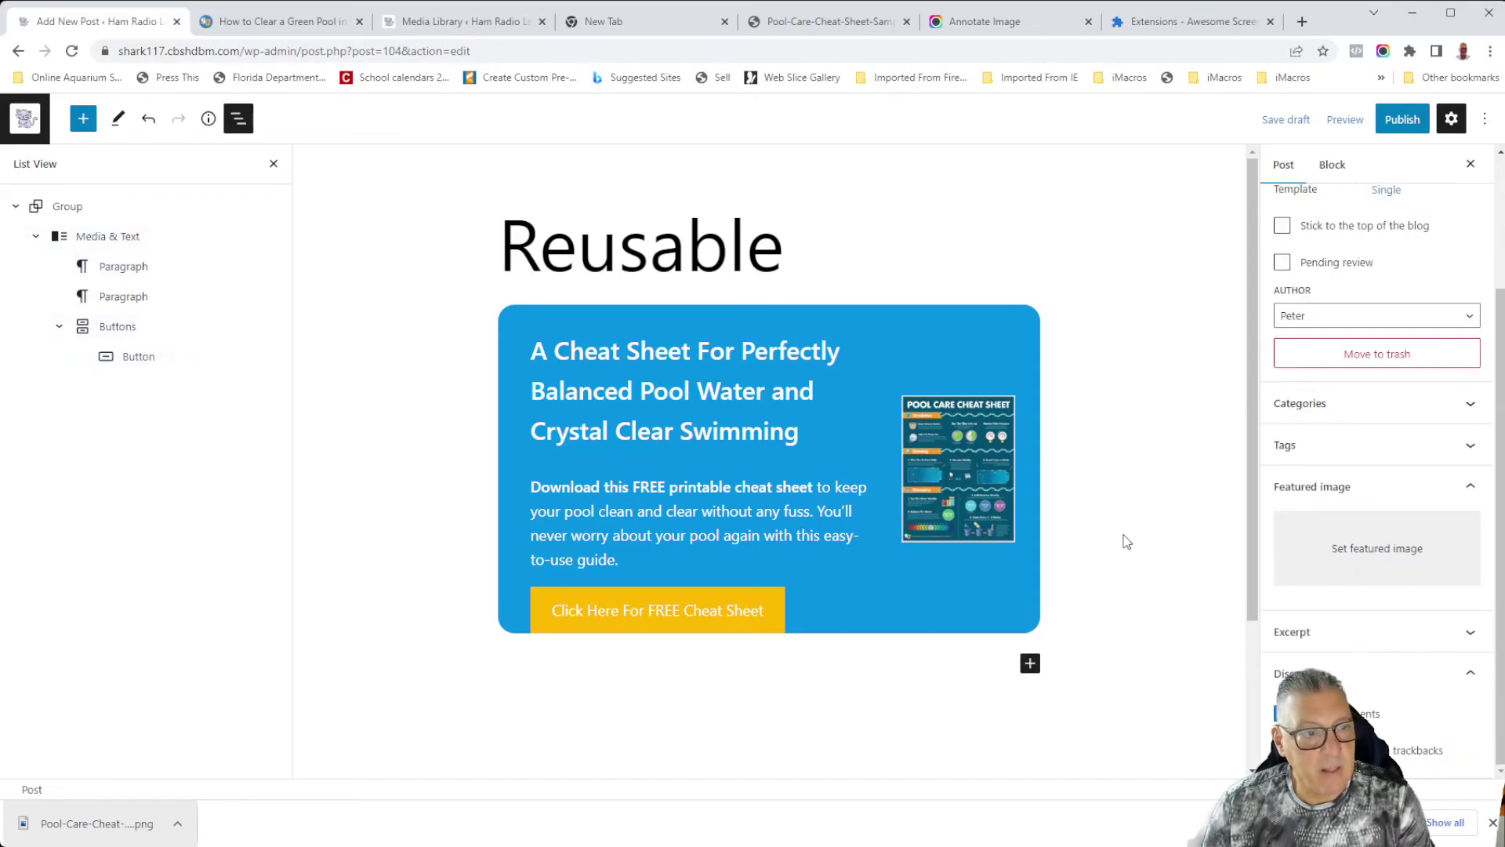
left_click(314, 21)
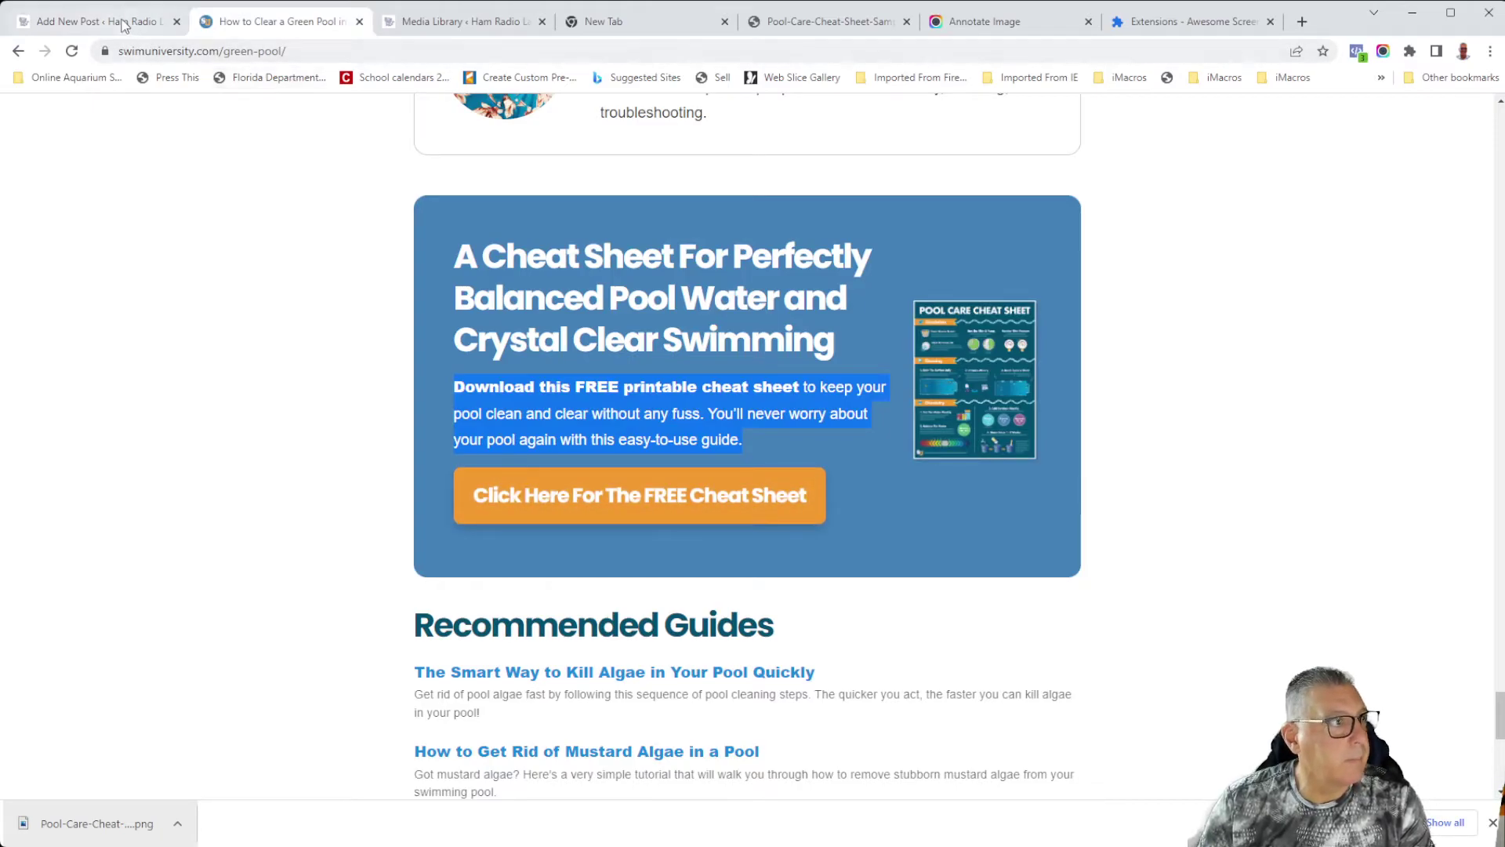
left_click(121, 24)
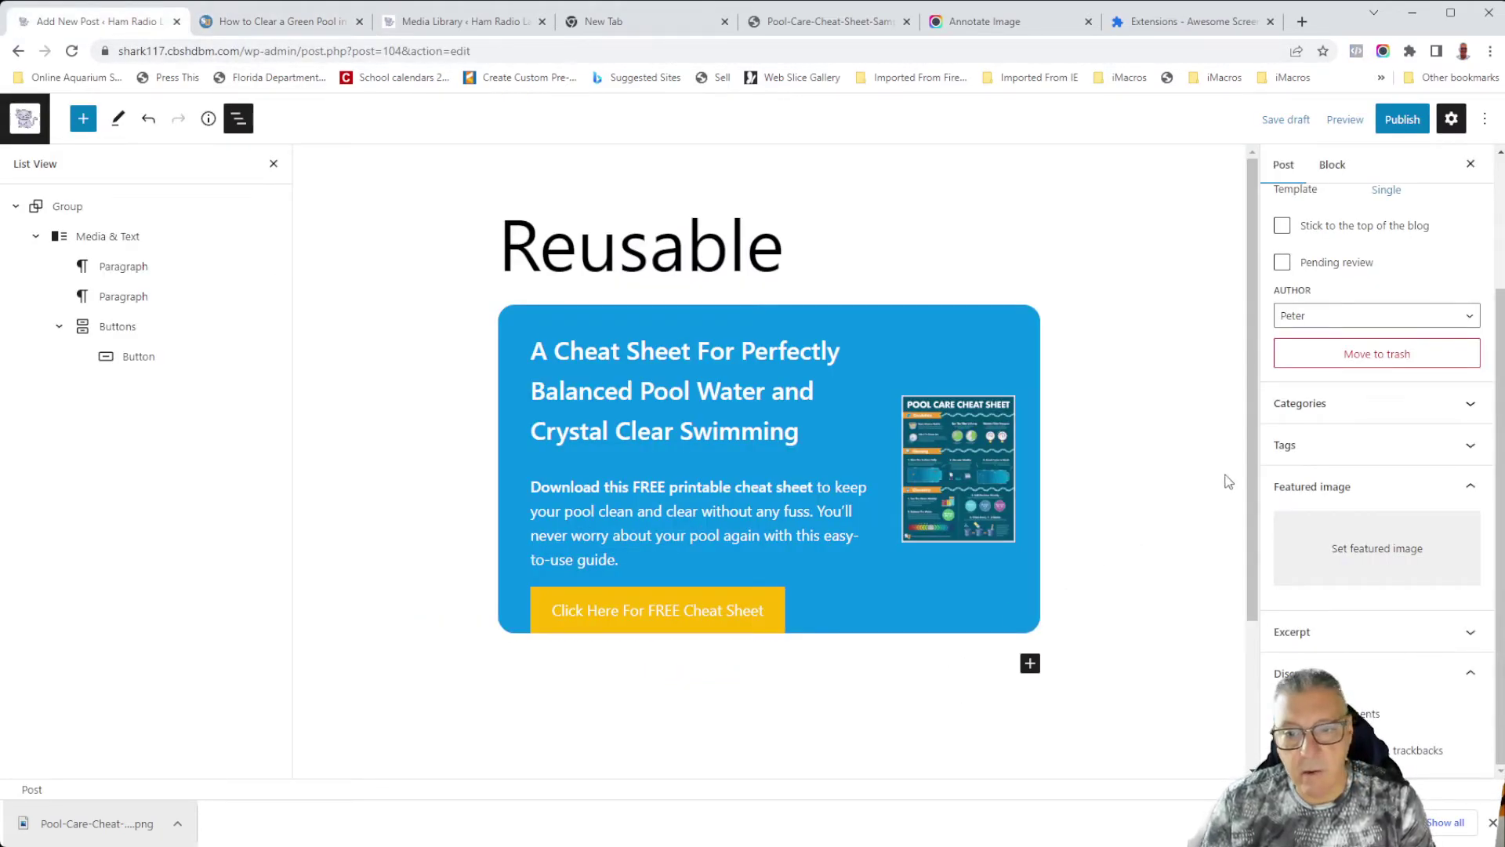
Set the cheat-sheet Group's bottom padding to 35 px, then deselect it.
left_click(68, 207)
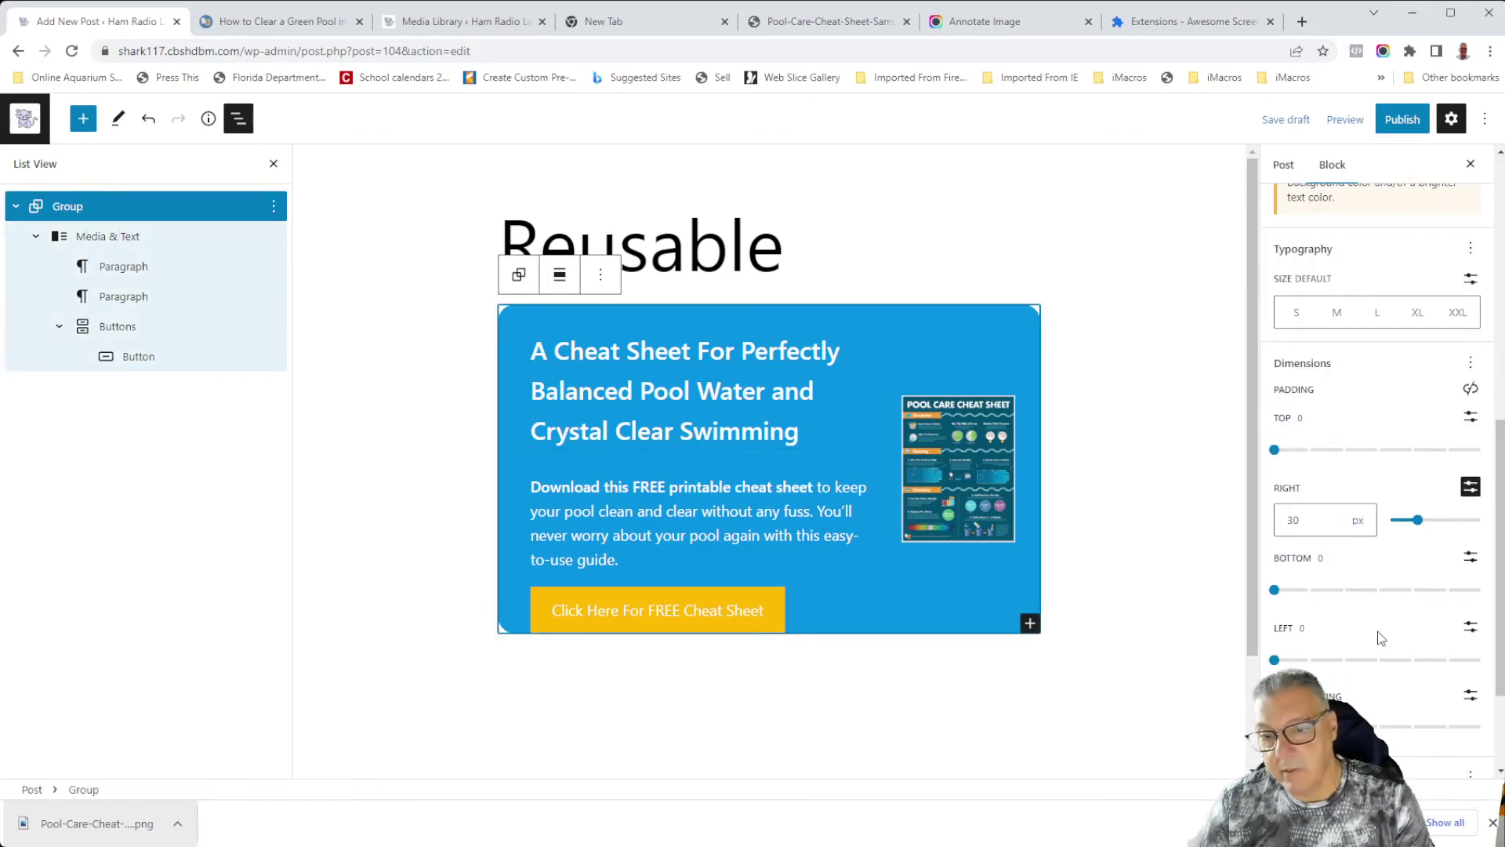
left_click(1470, 559)
left_click(1291, 590)
key("BackSpace")
type("30")
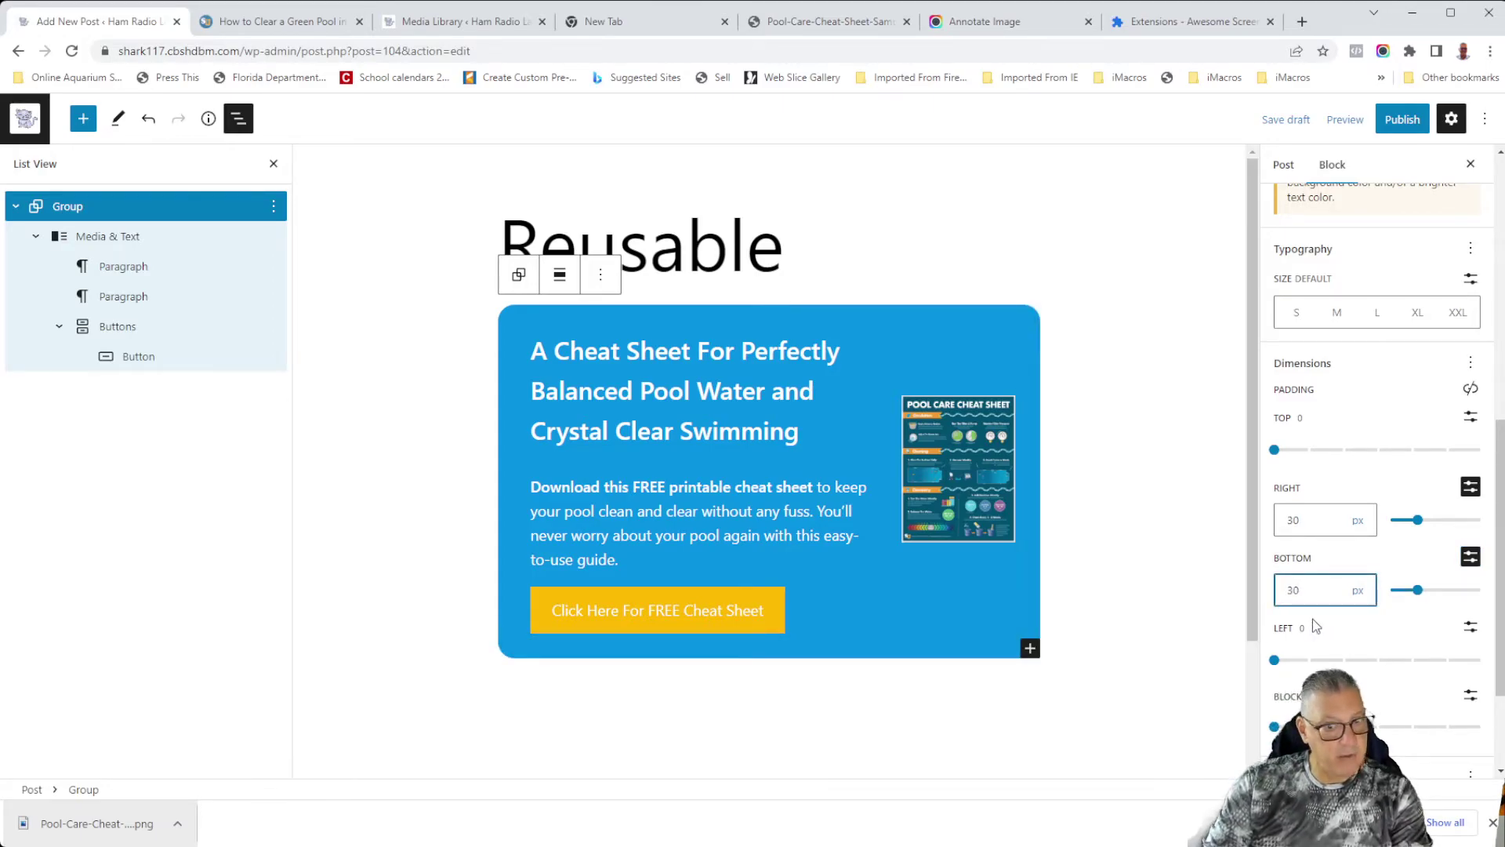
left_click_drag(1303, 591, 1285, 588)
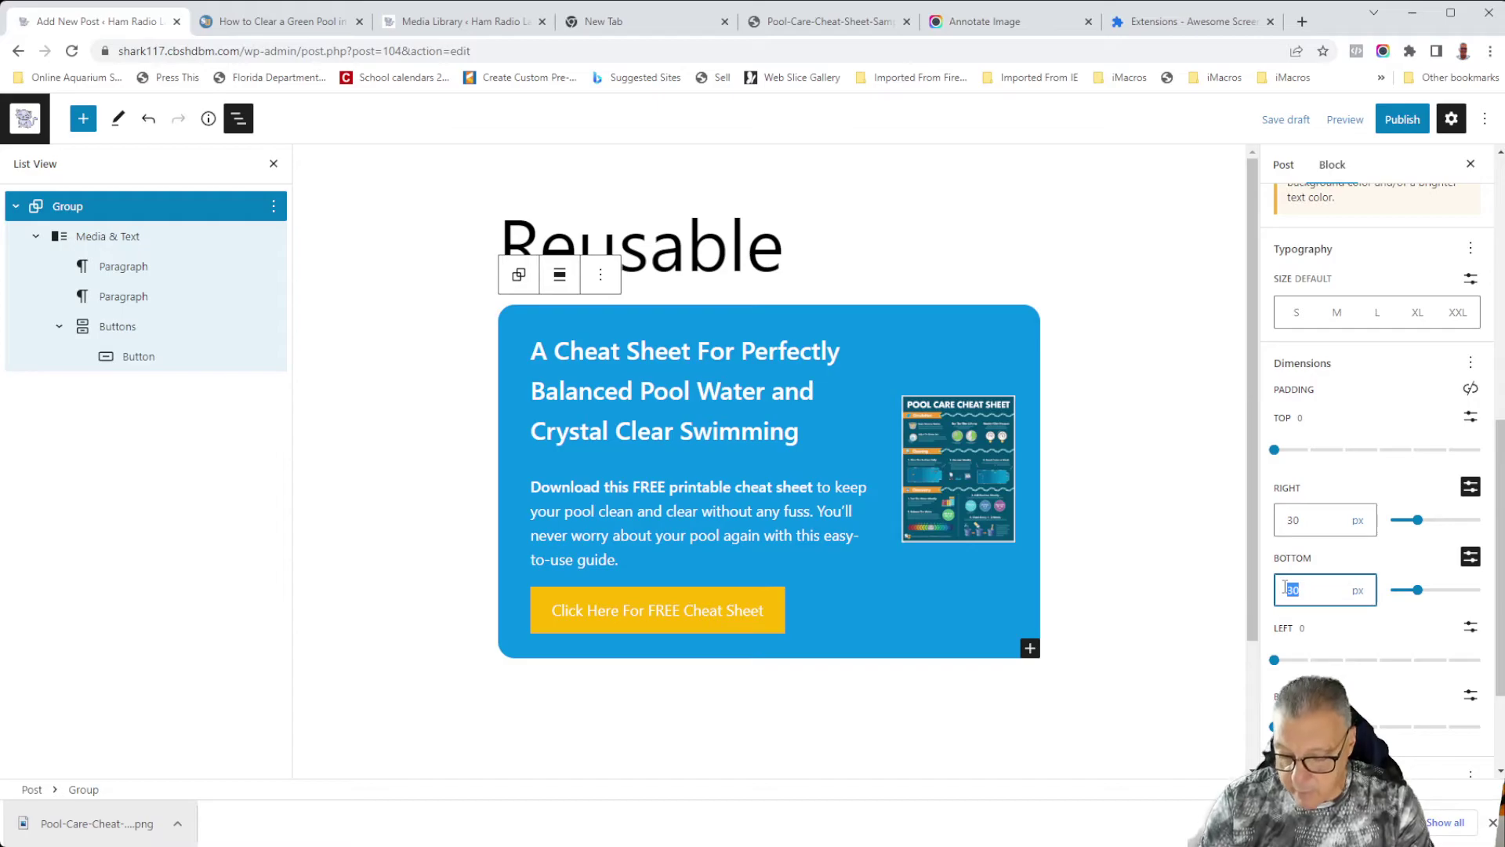
type("40")
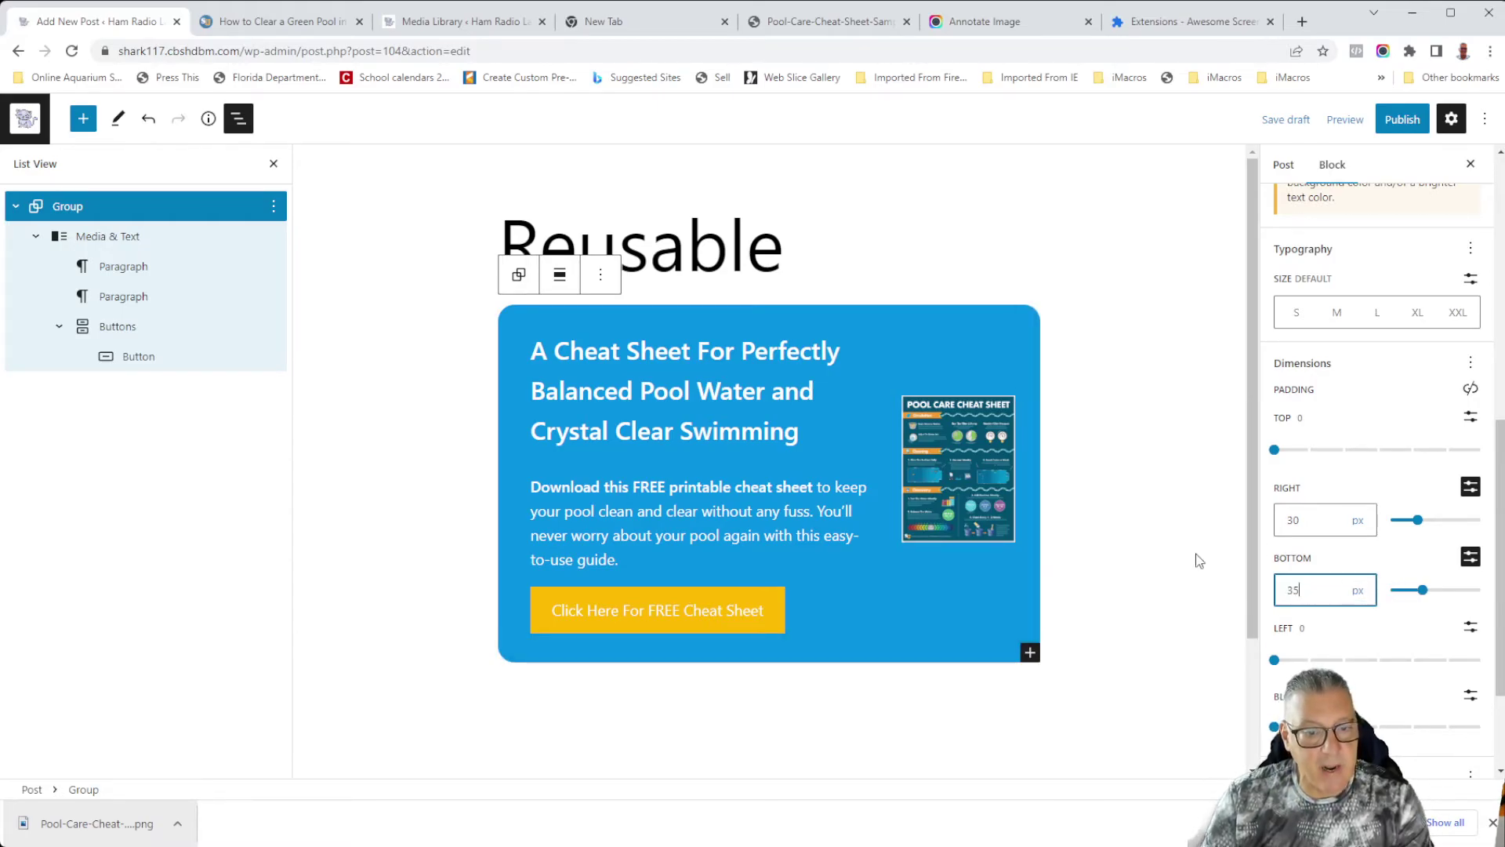
left_click(1200, 562)
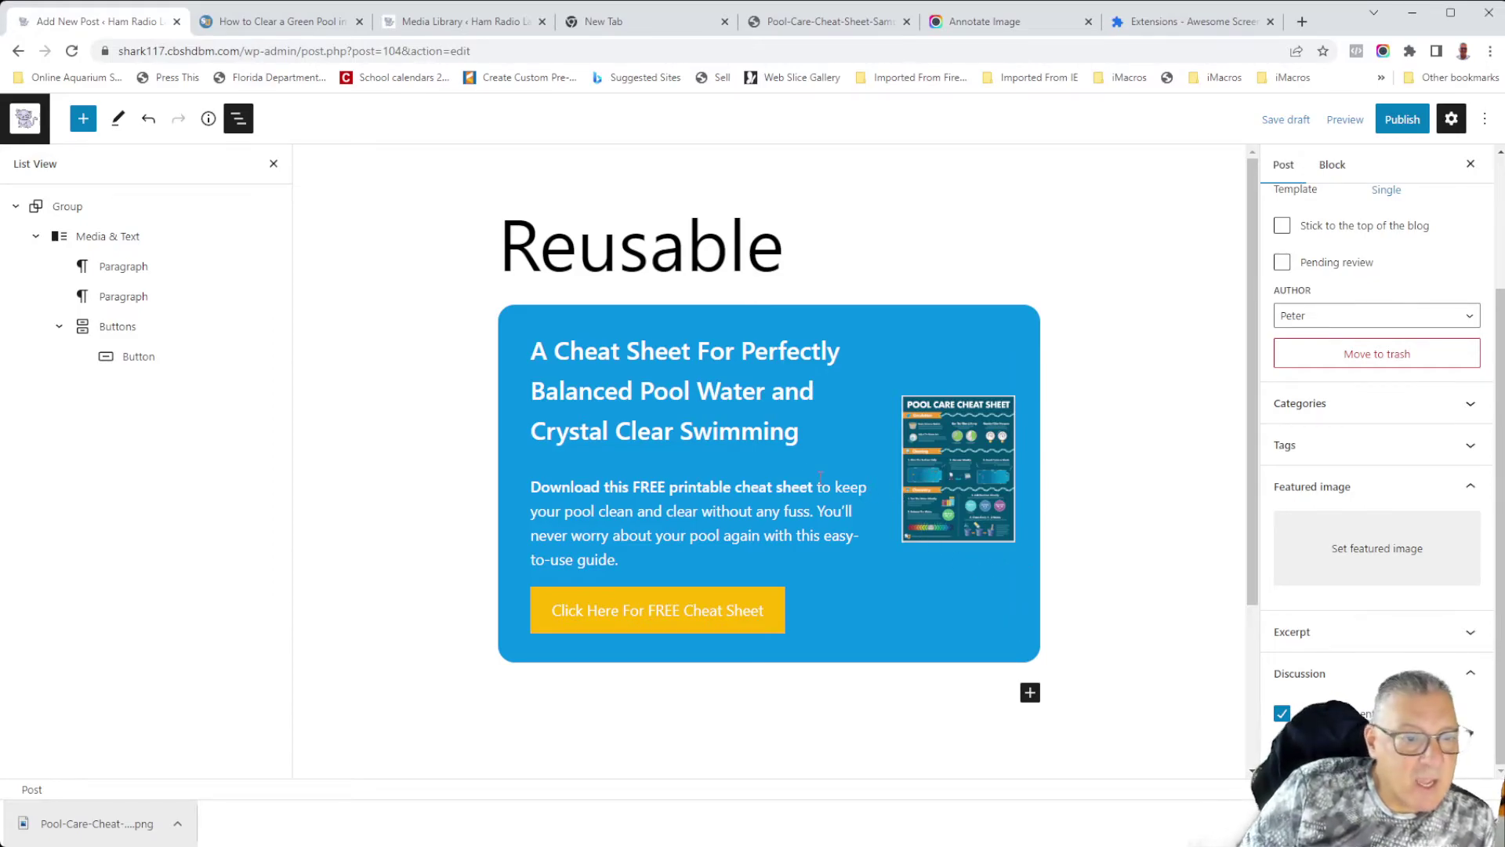
Shrink the cheat-sheet image to media width 20 and save the draft.
left_click(919, 467)
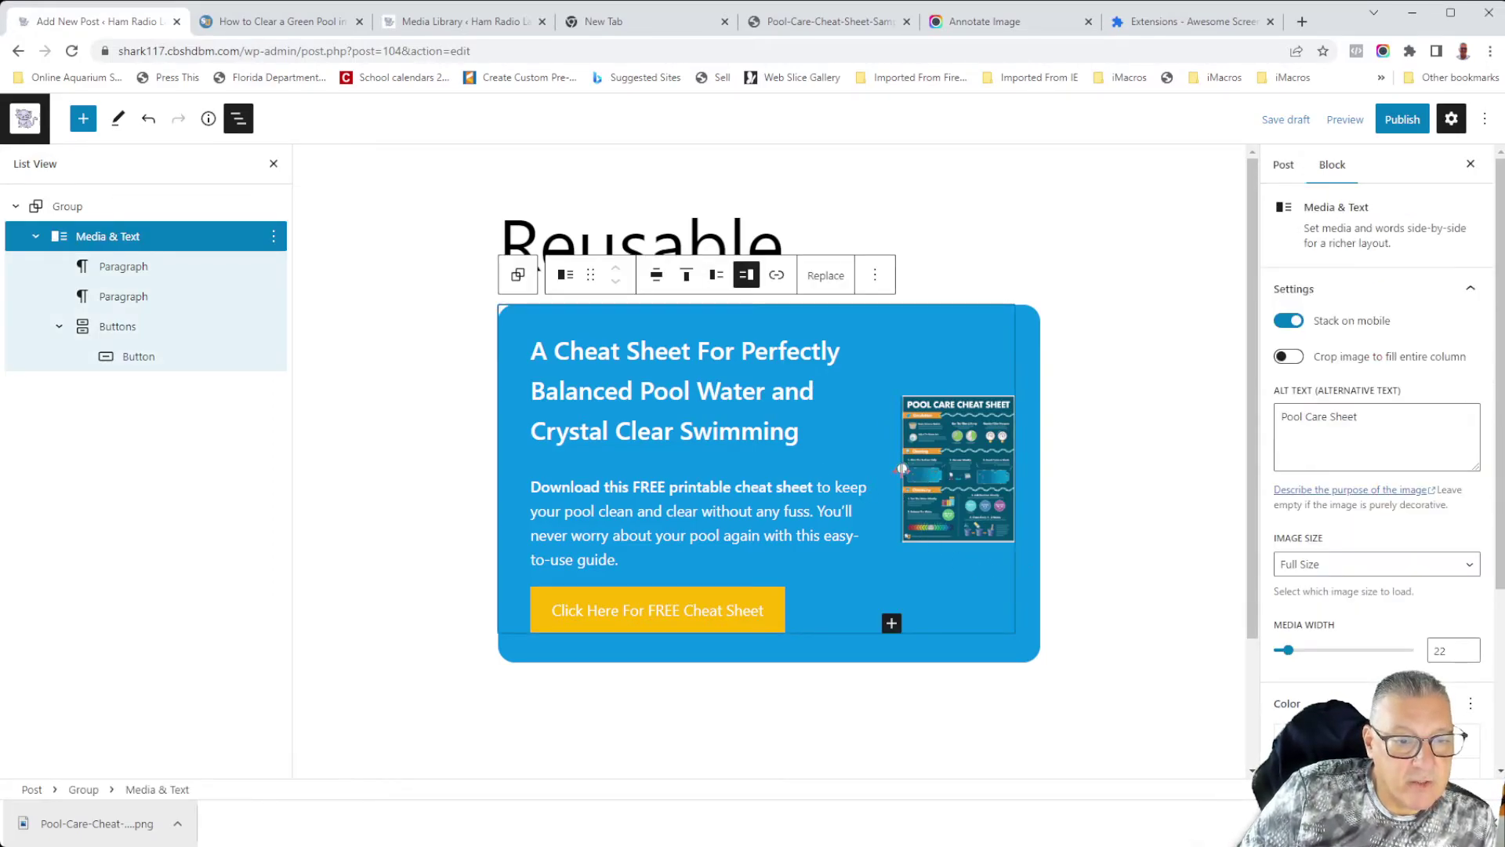
left_click_drag(902, 468, 911, 469)
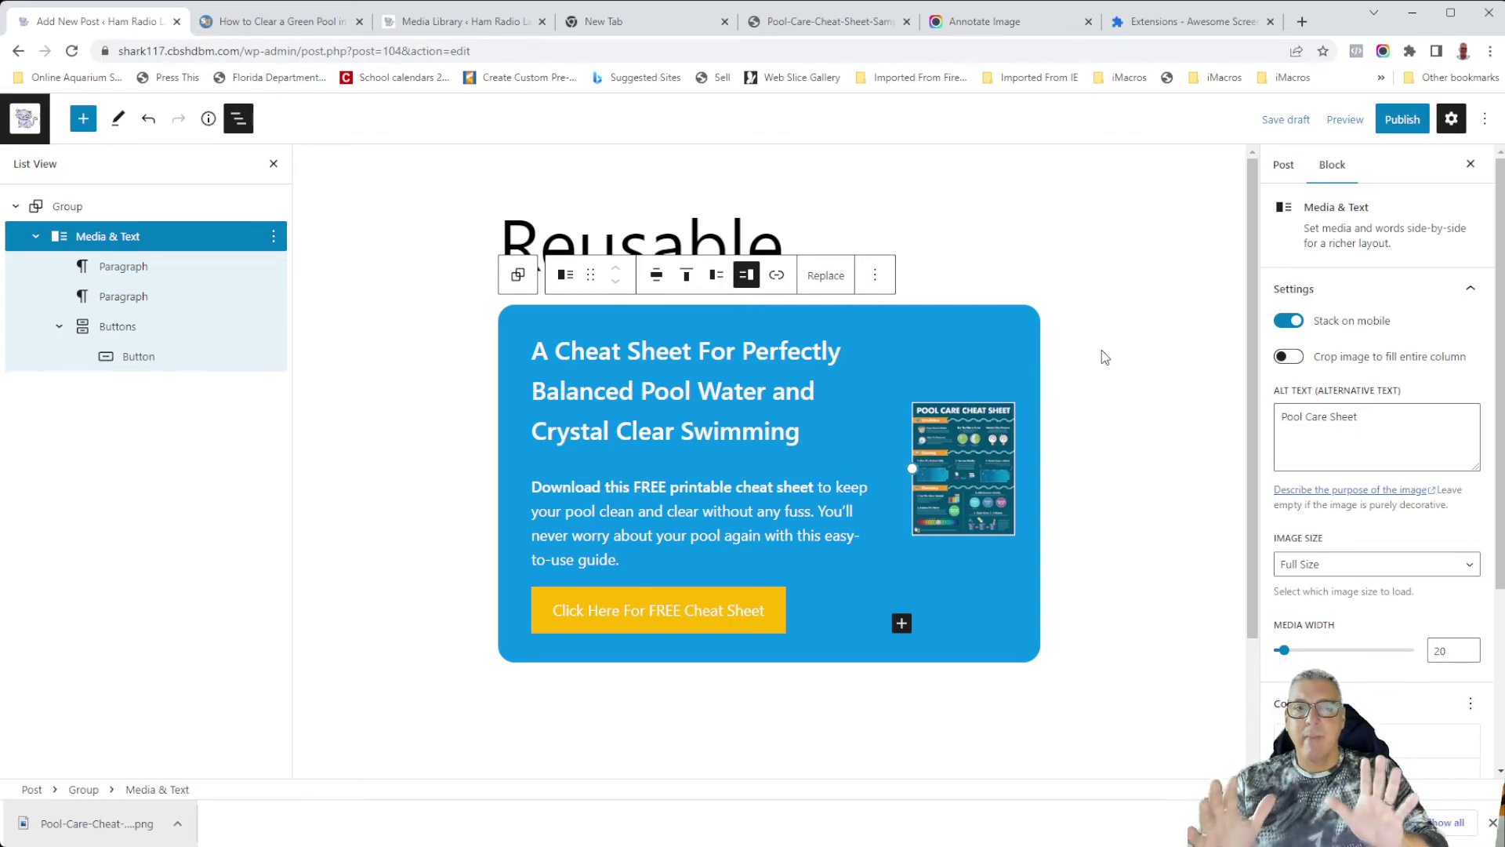
key("ctrl+s")
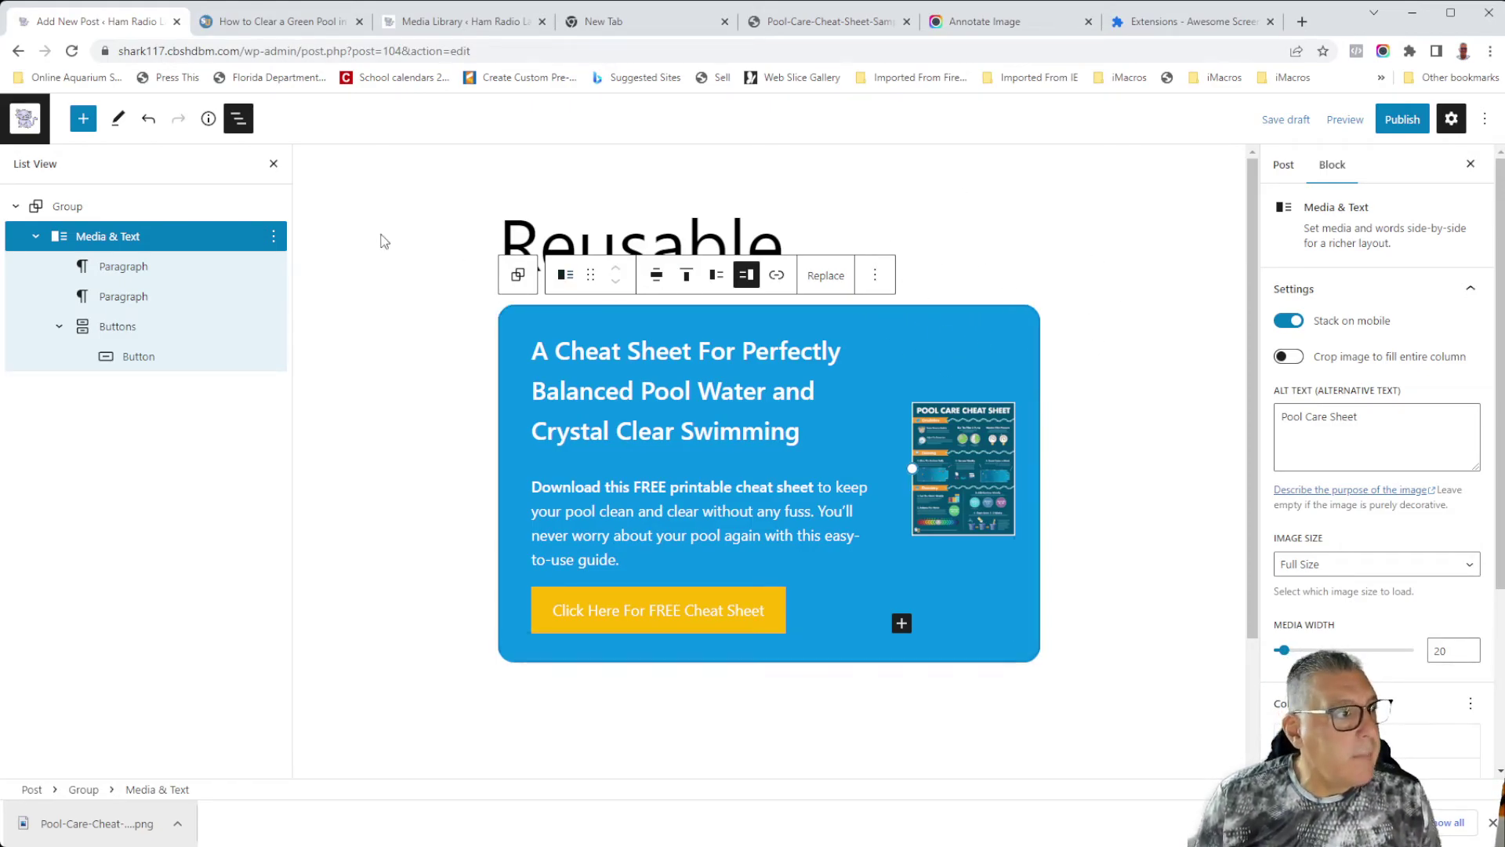
Convert the blue Group into a reusable block named 'Sample Reusable Block'.
left_click(68, 207)
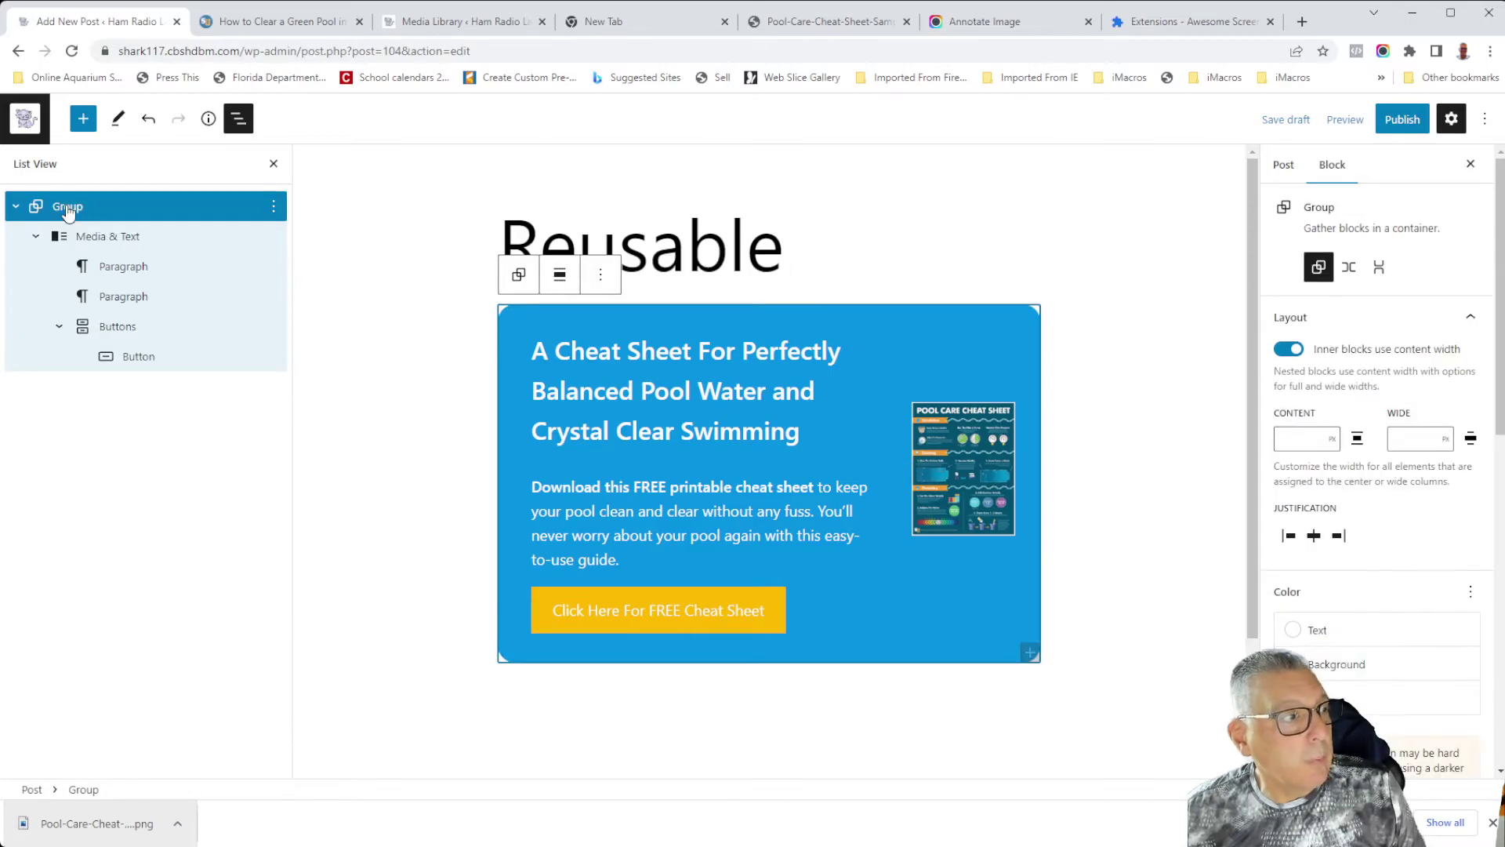
left_click(274, 208)
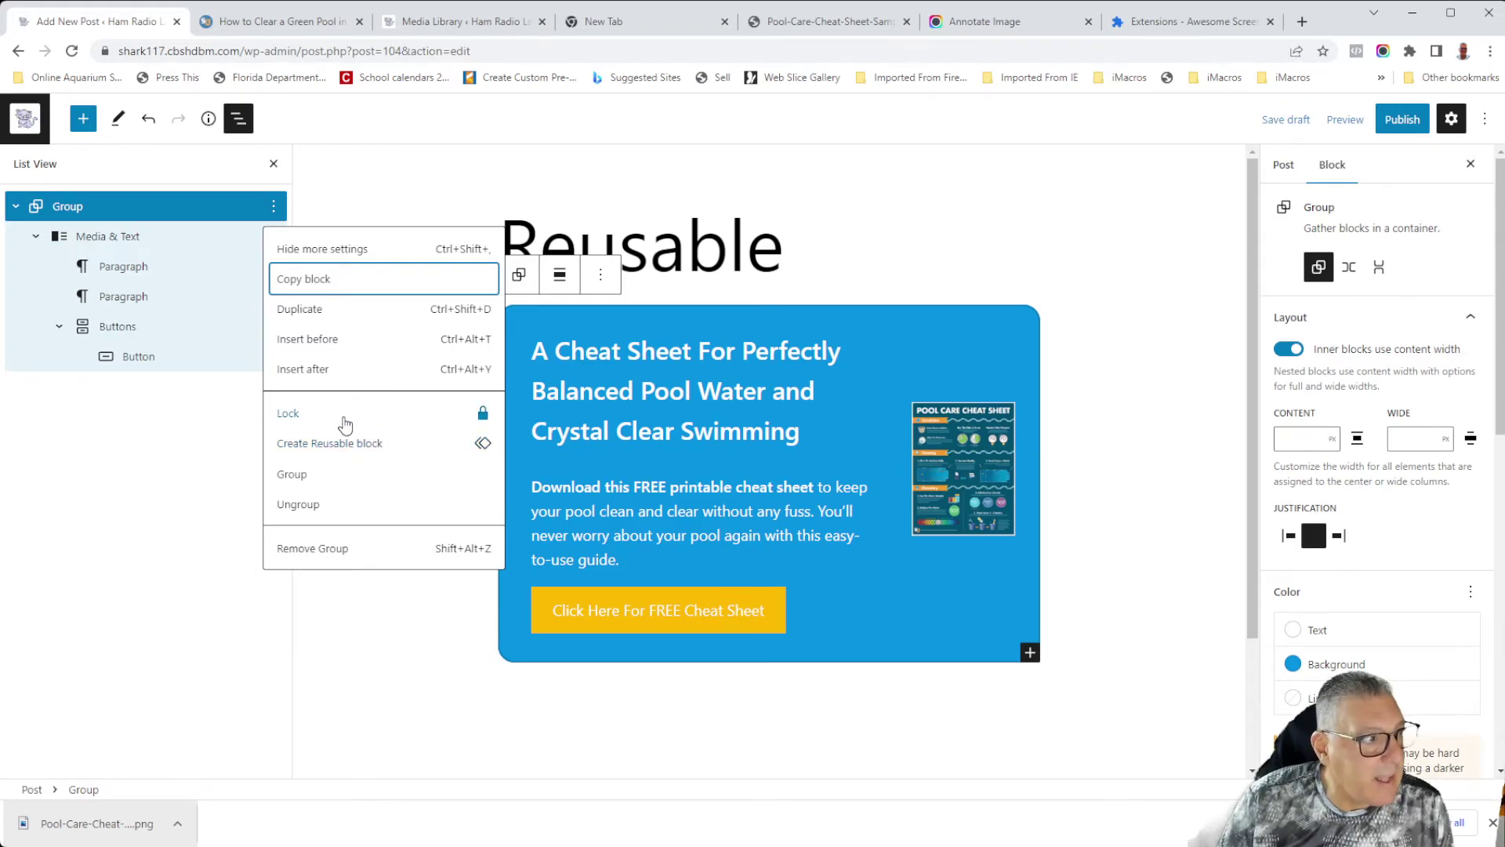
left_click(352, 453)
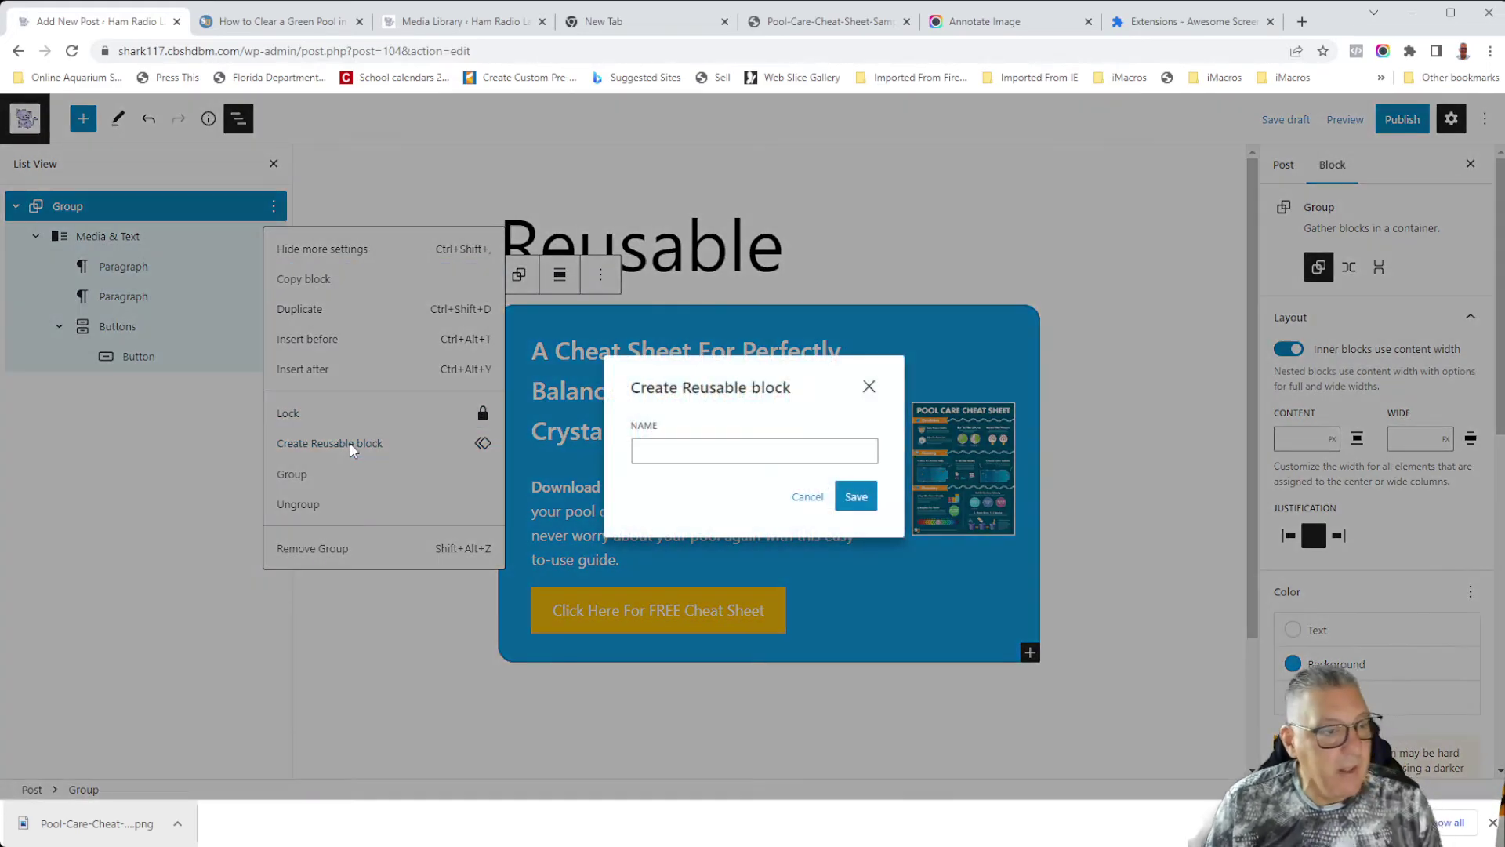
left_click(671, 452)
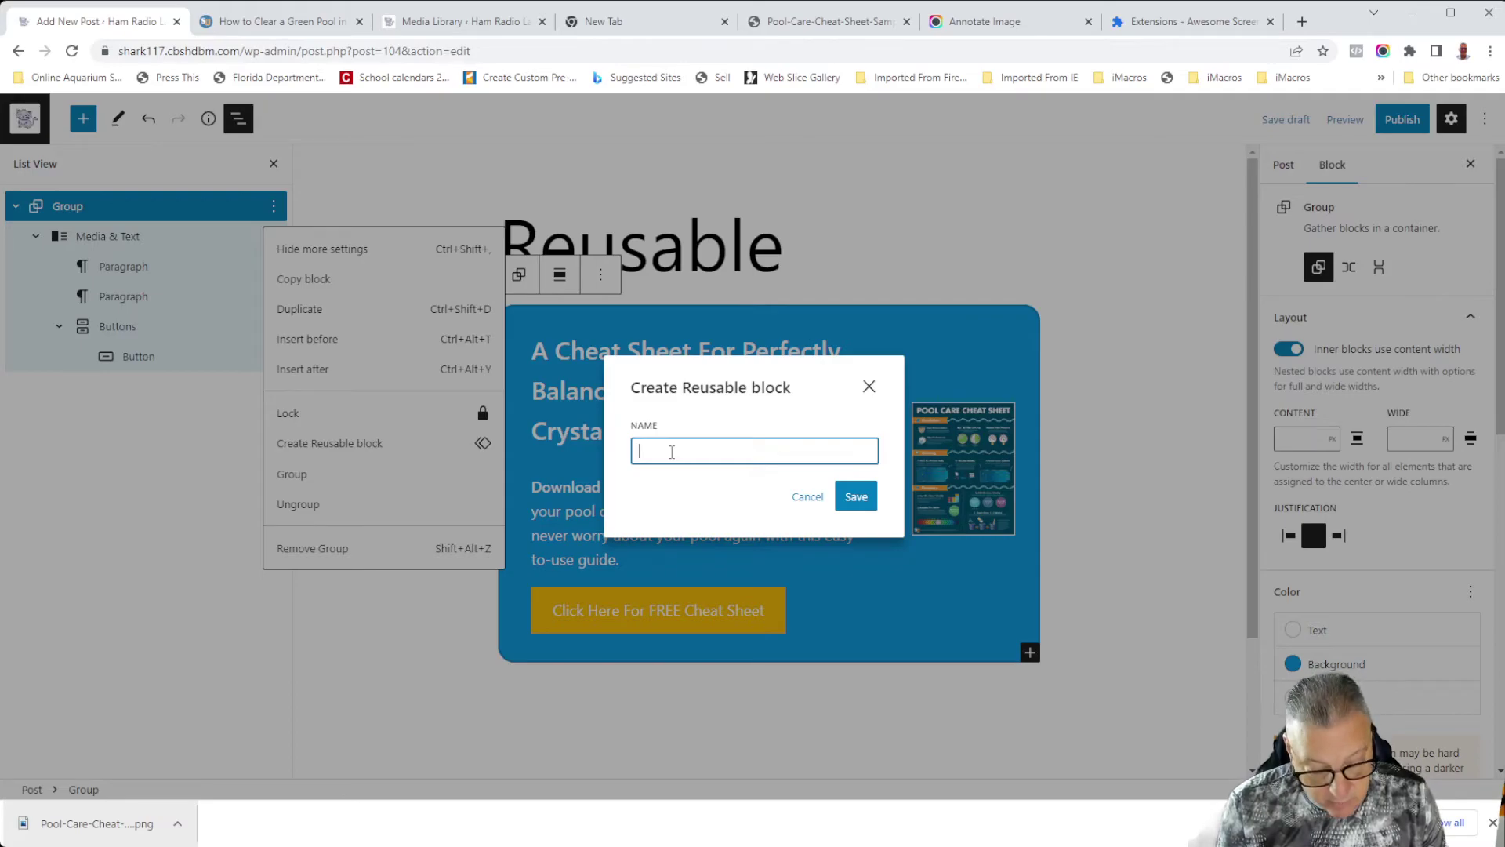
type("Sample Reu")
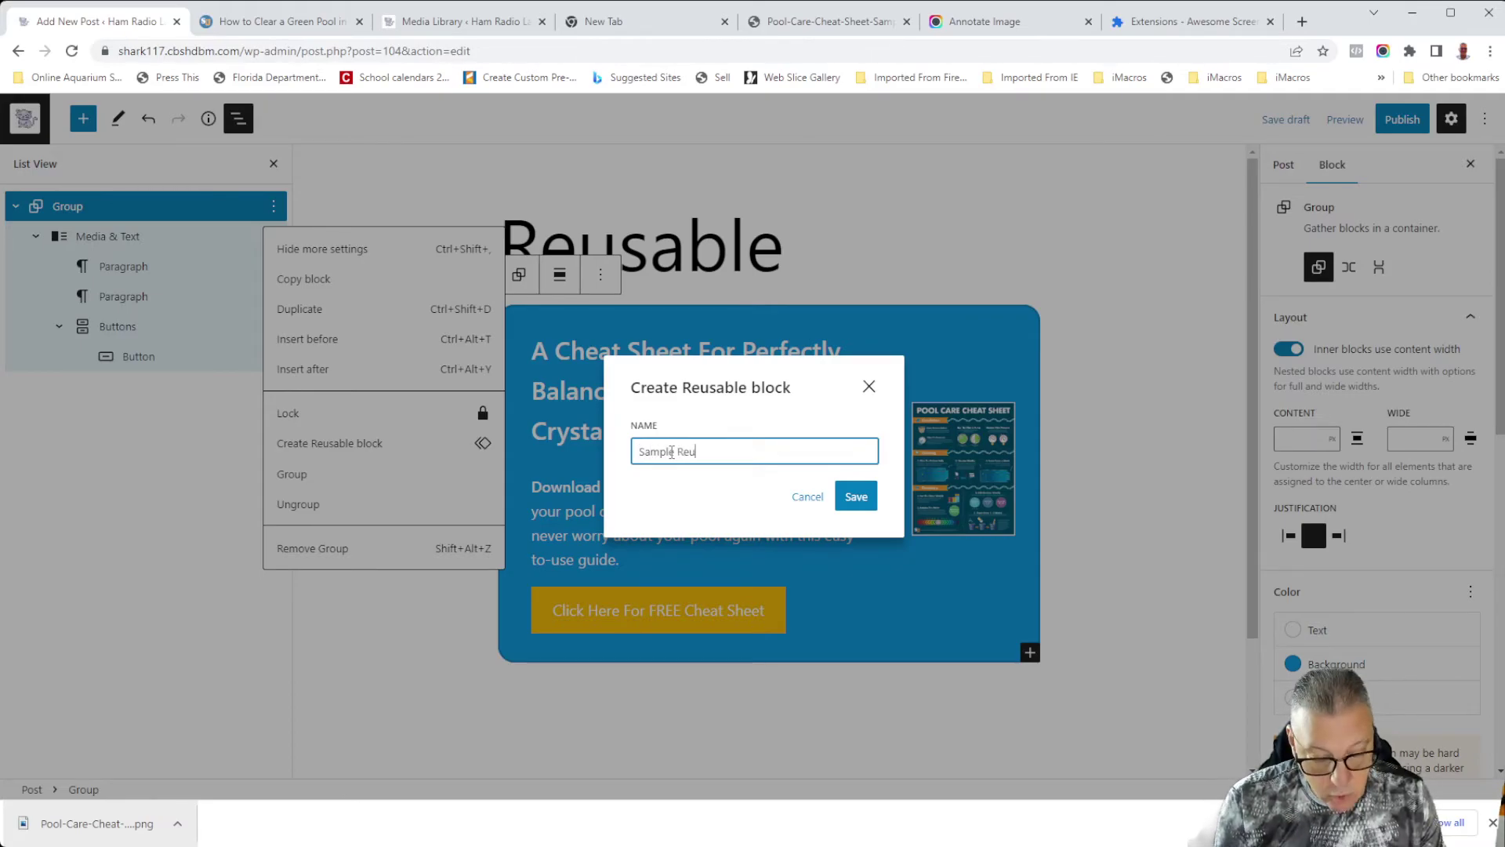
type("sable Blo")
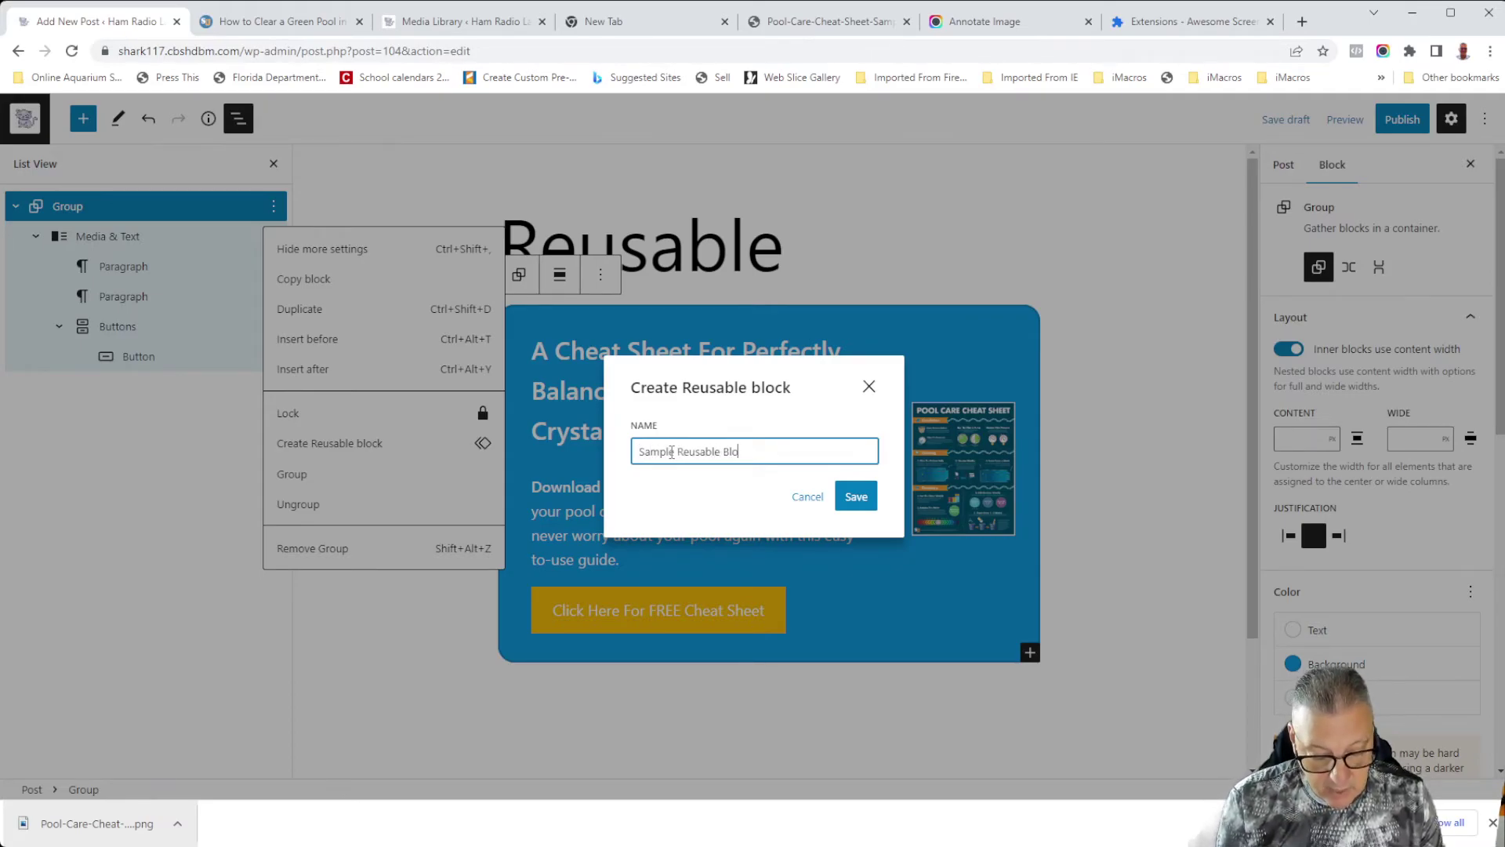
type("ck")
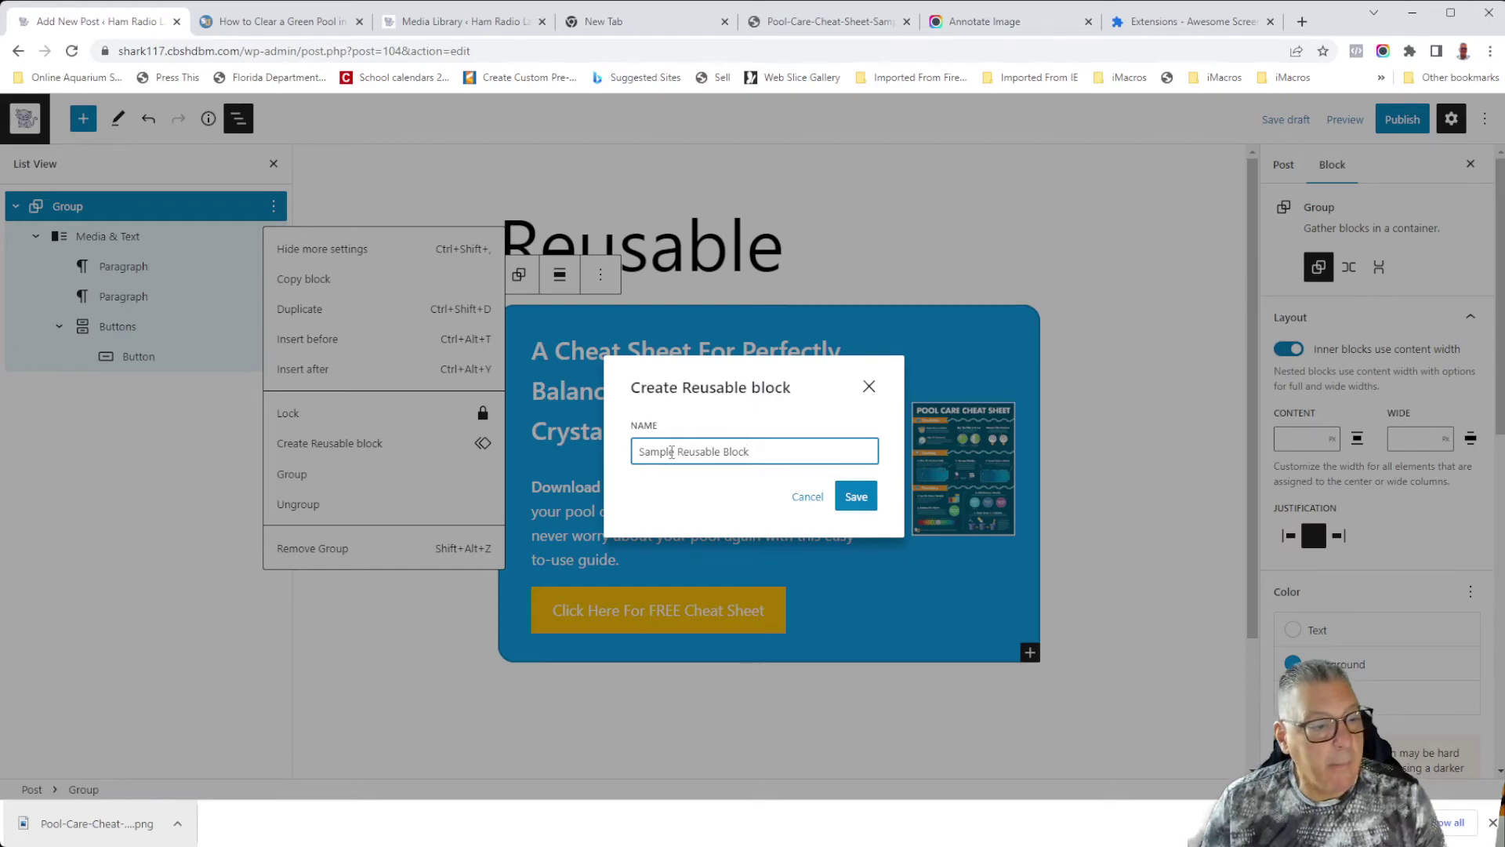
left_click(860, 499)
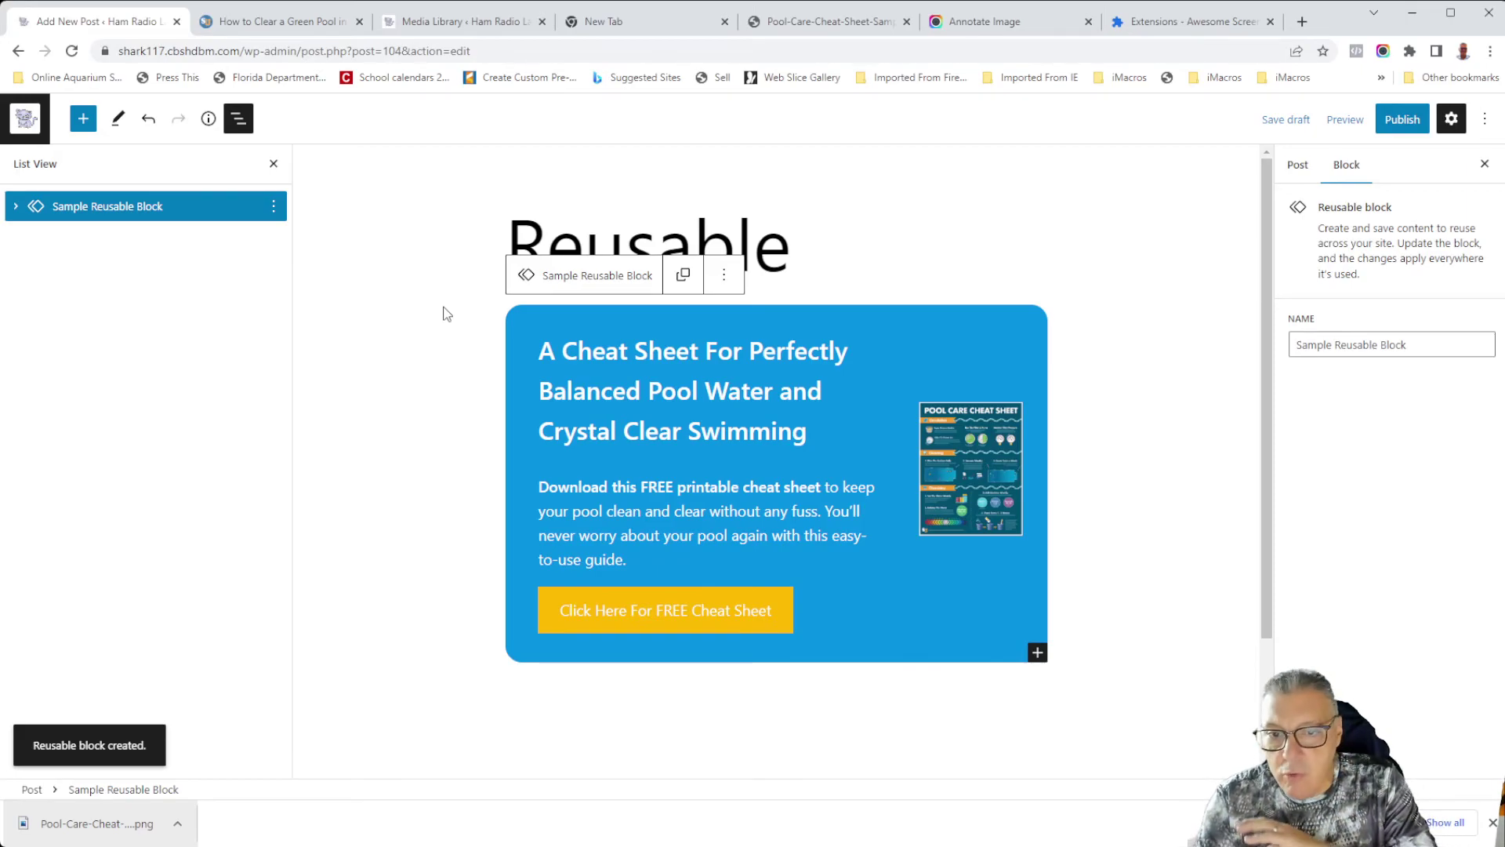
Add three empty paragraphs after the reusable block and clear the block selection.
left_click(272, 206)
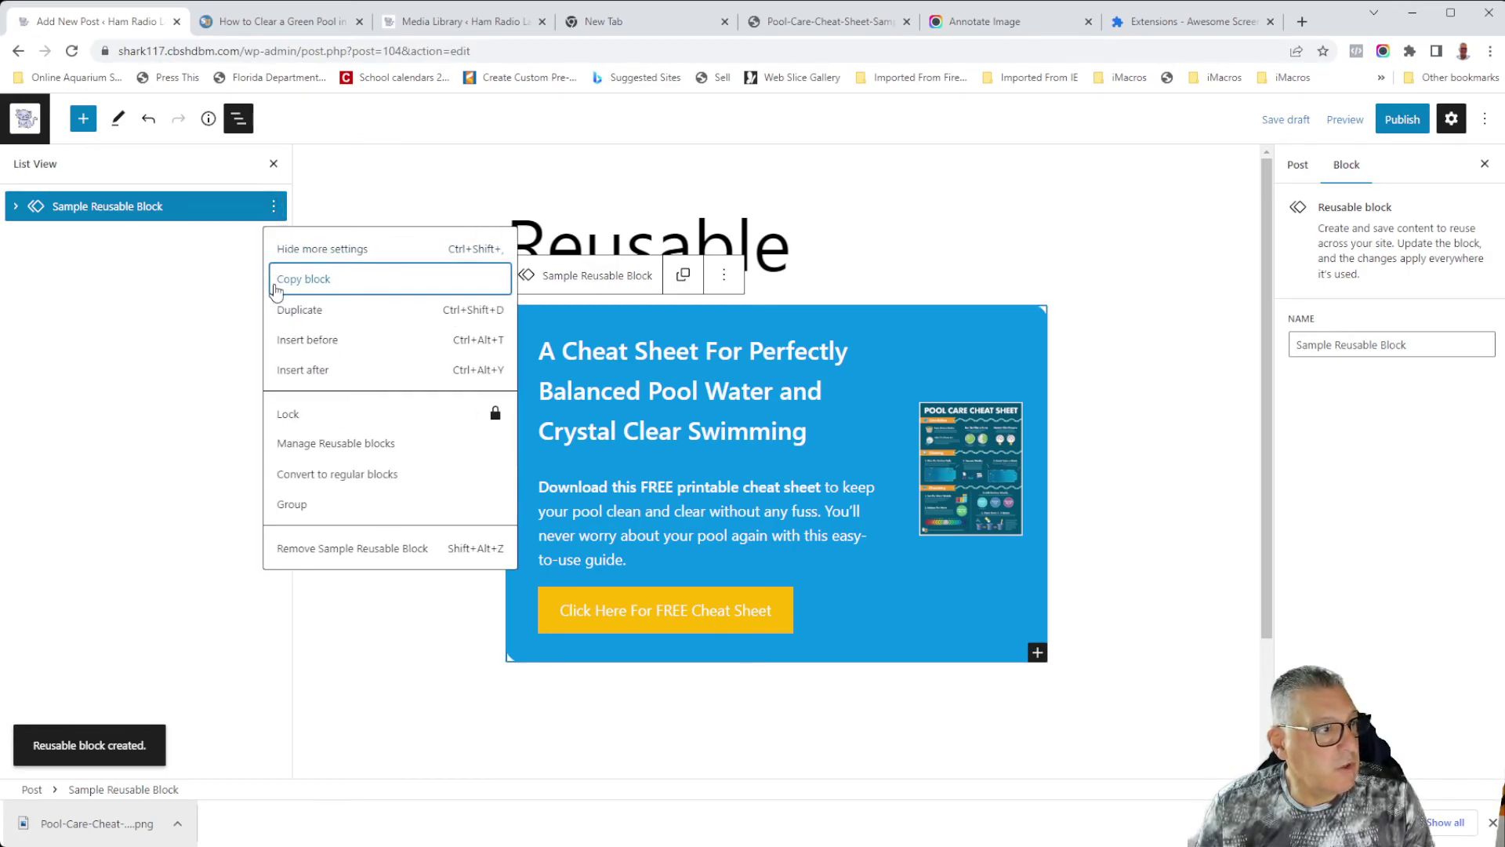
left_click(298, 369)
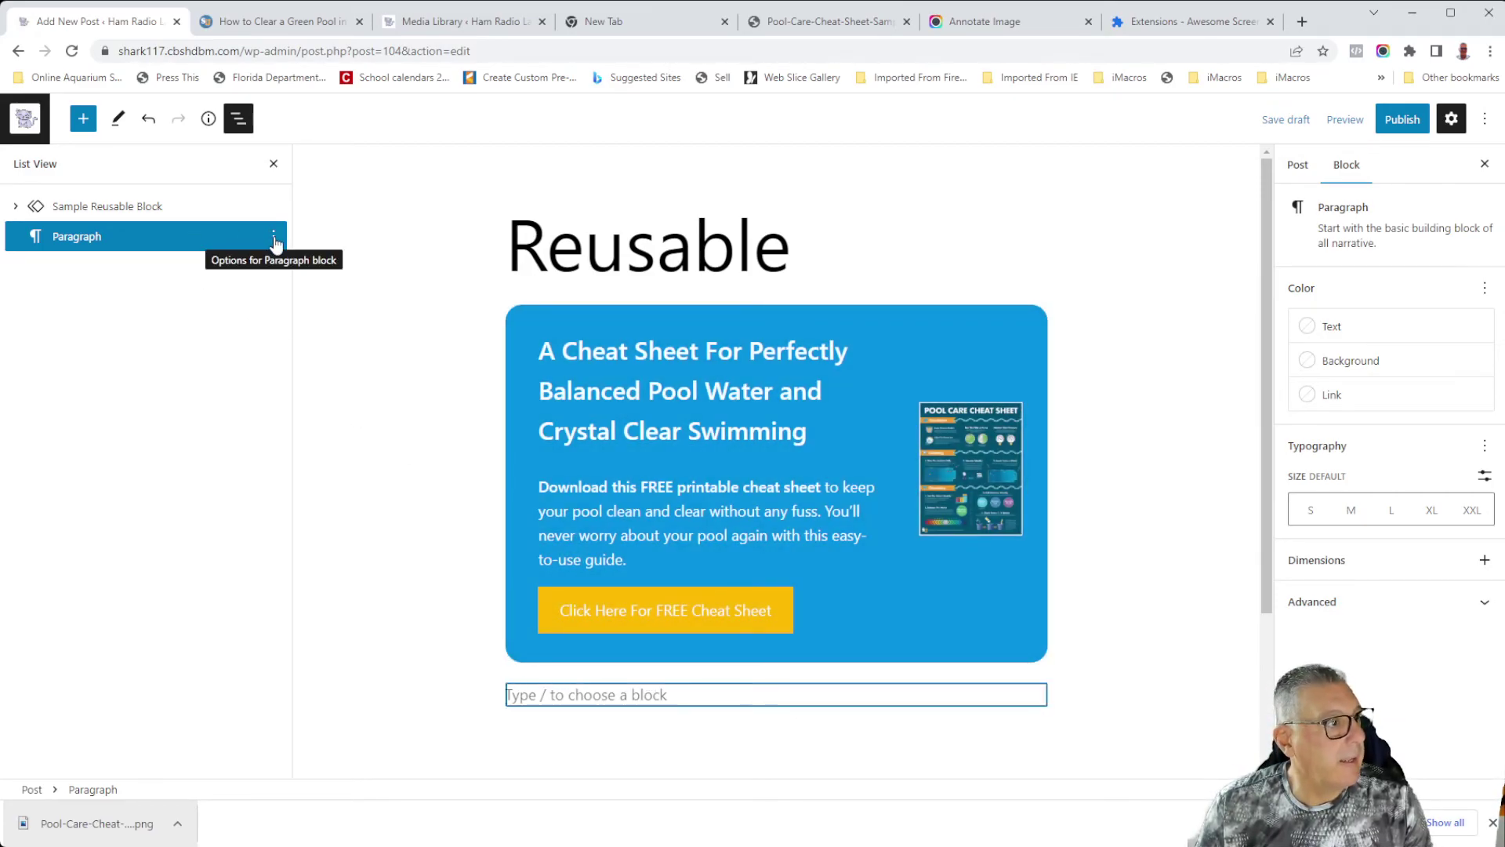
left_click(222, 236)
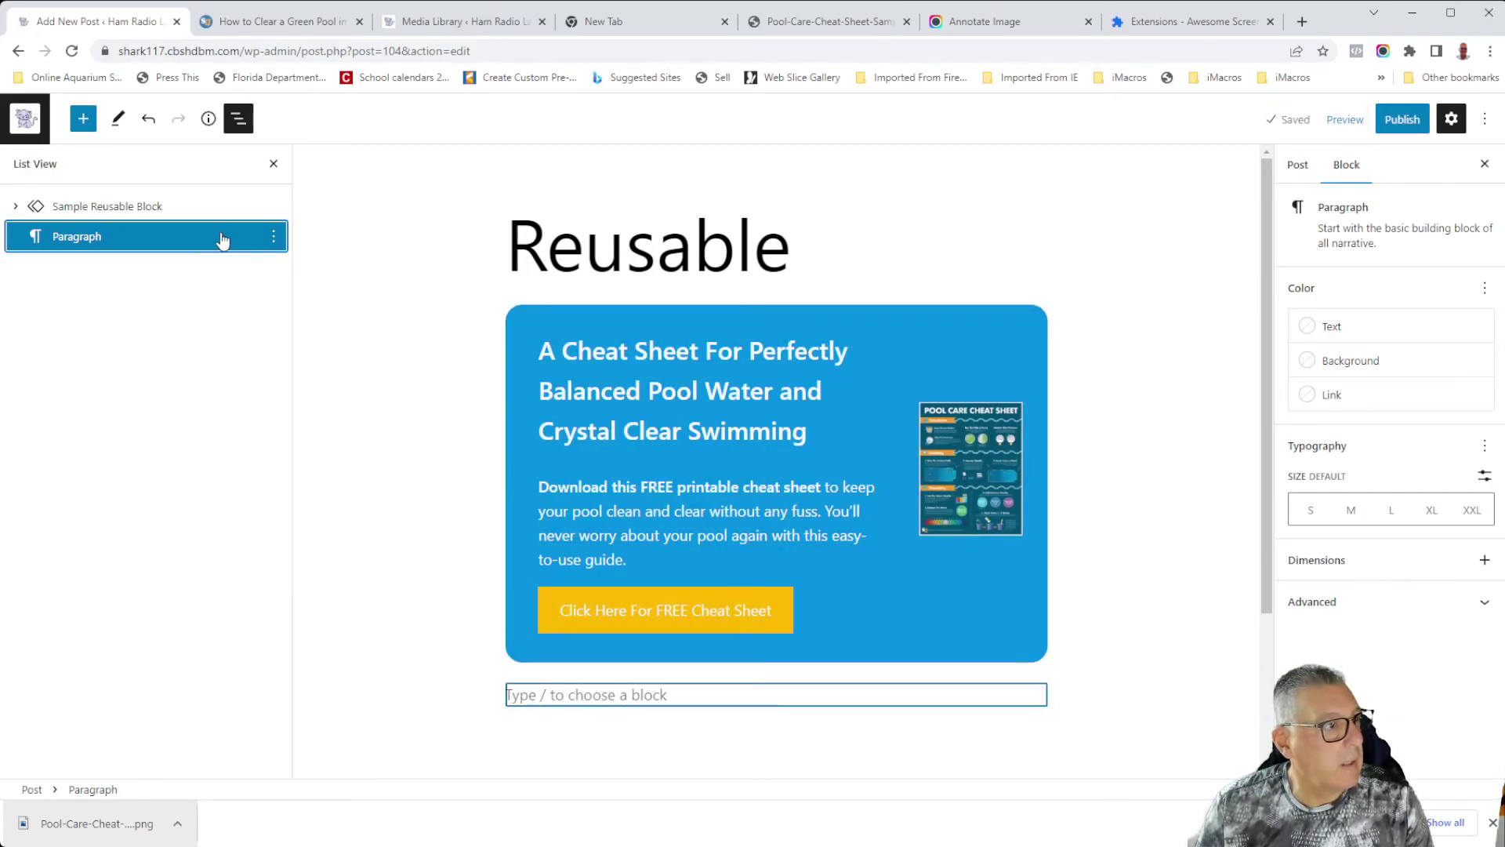
left_click(653, 685)
key("Return")
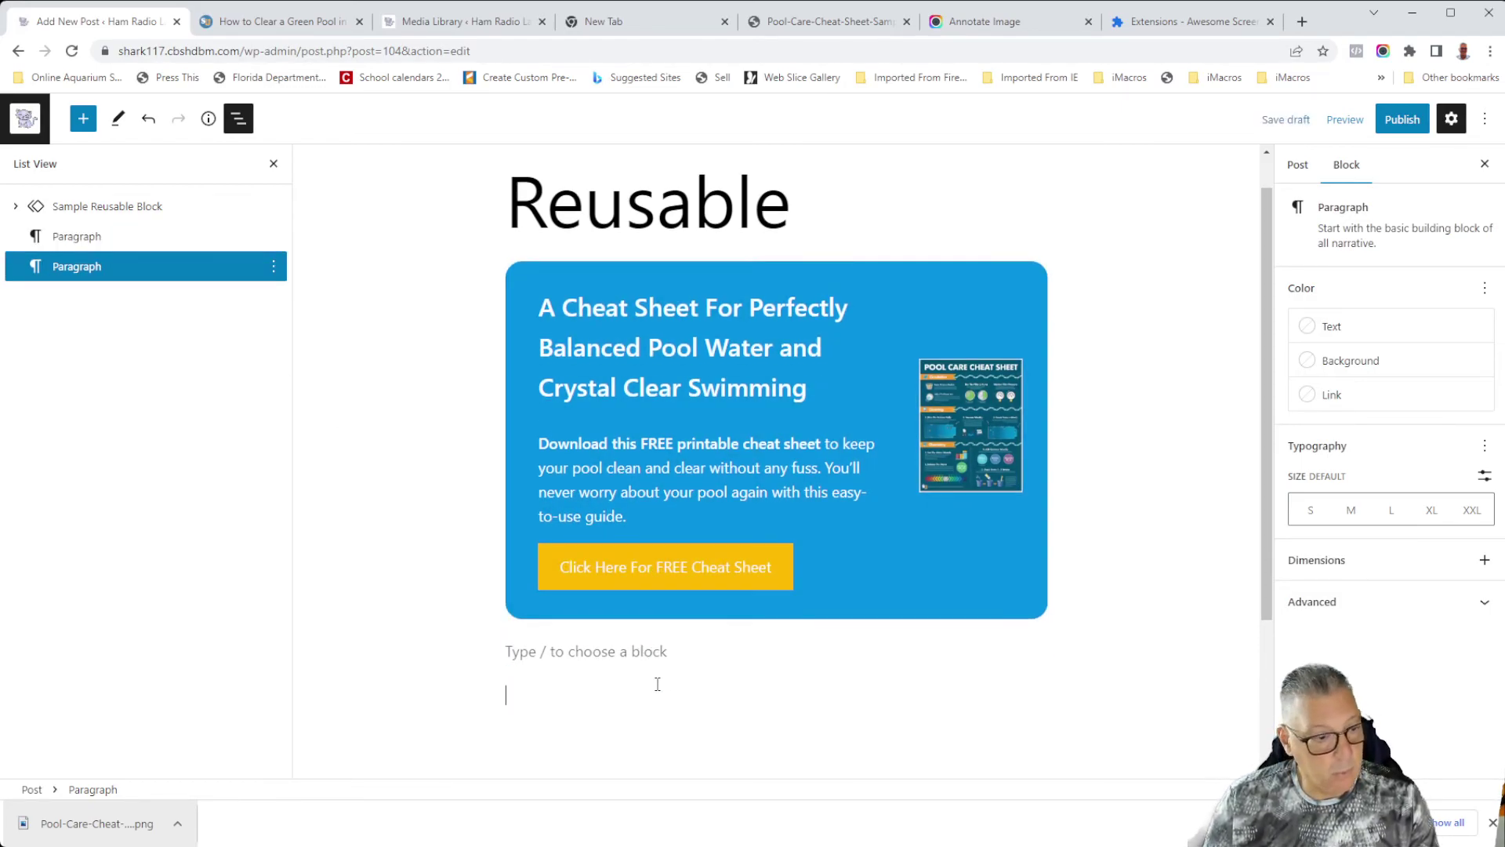
left_click(610, 652)
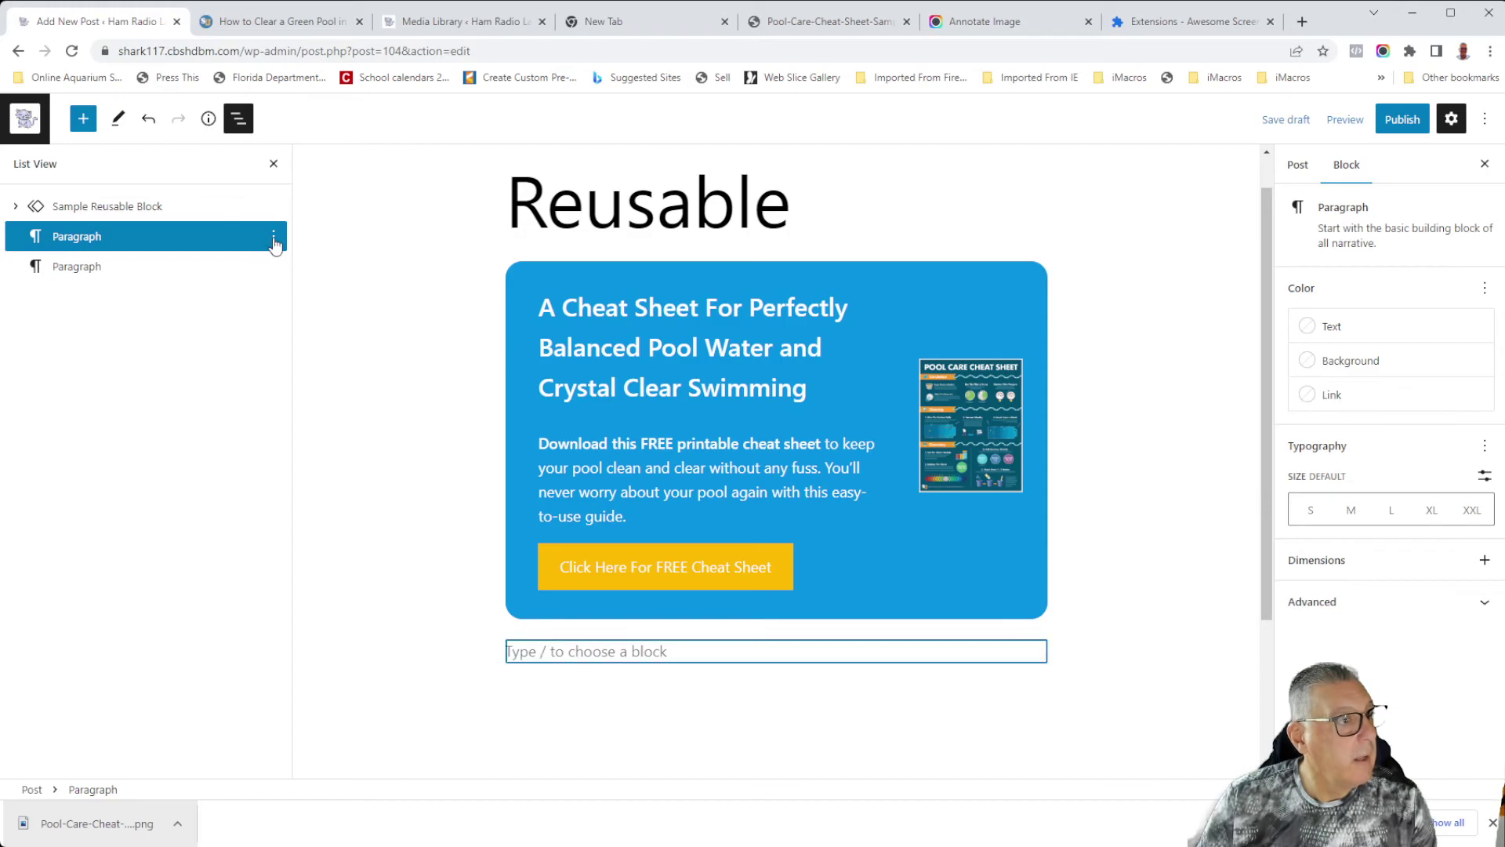
left_click(274, 237)
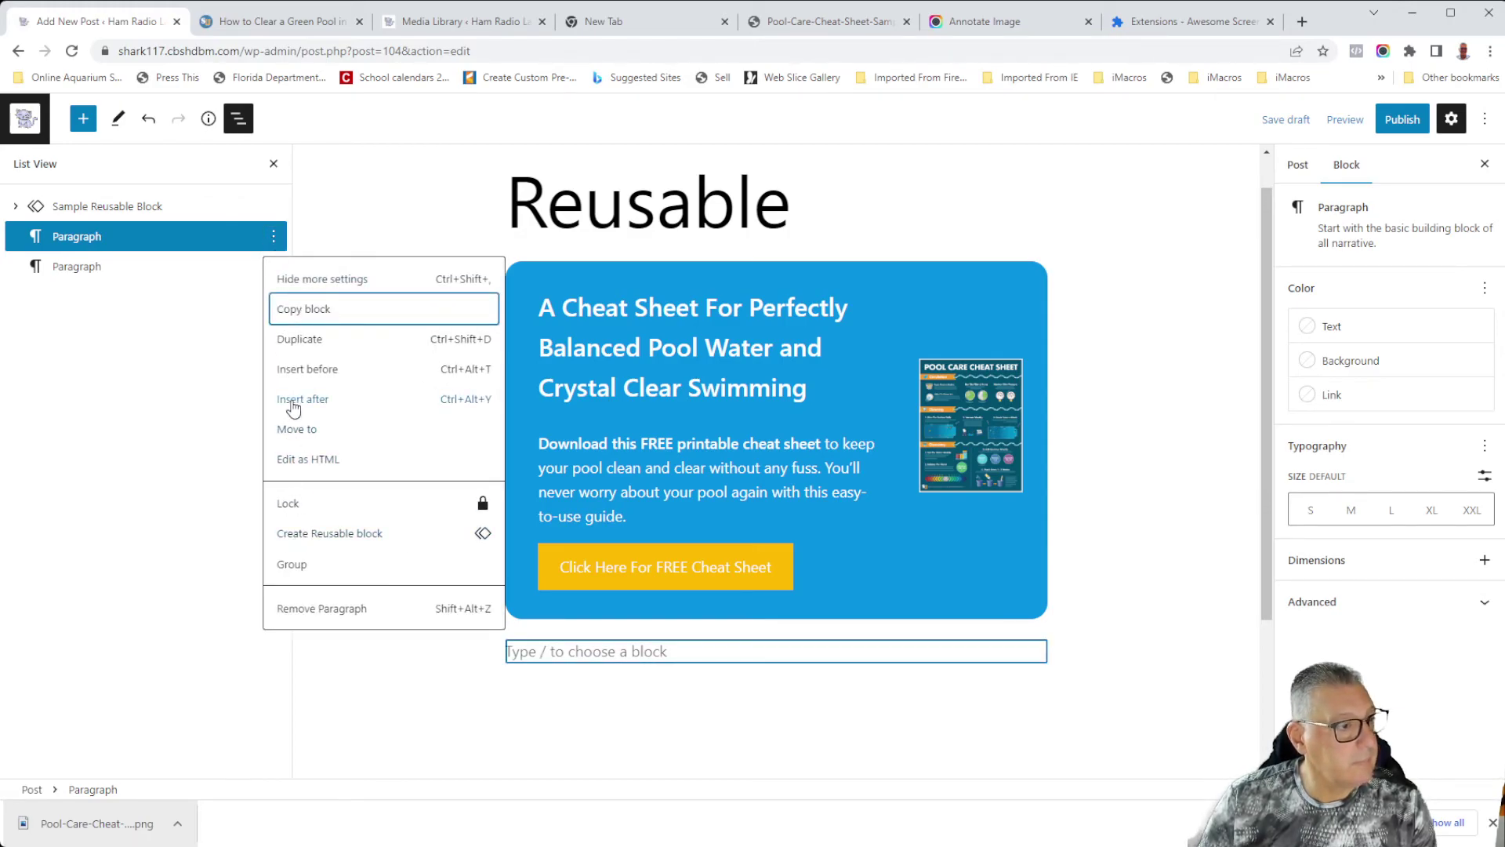
left_click(293, 406)
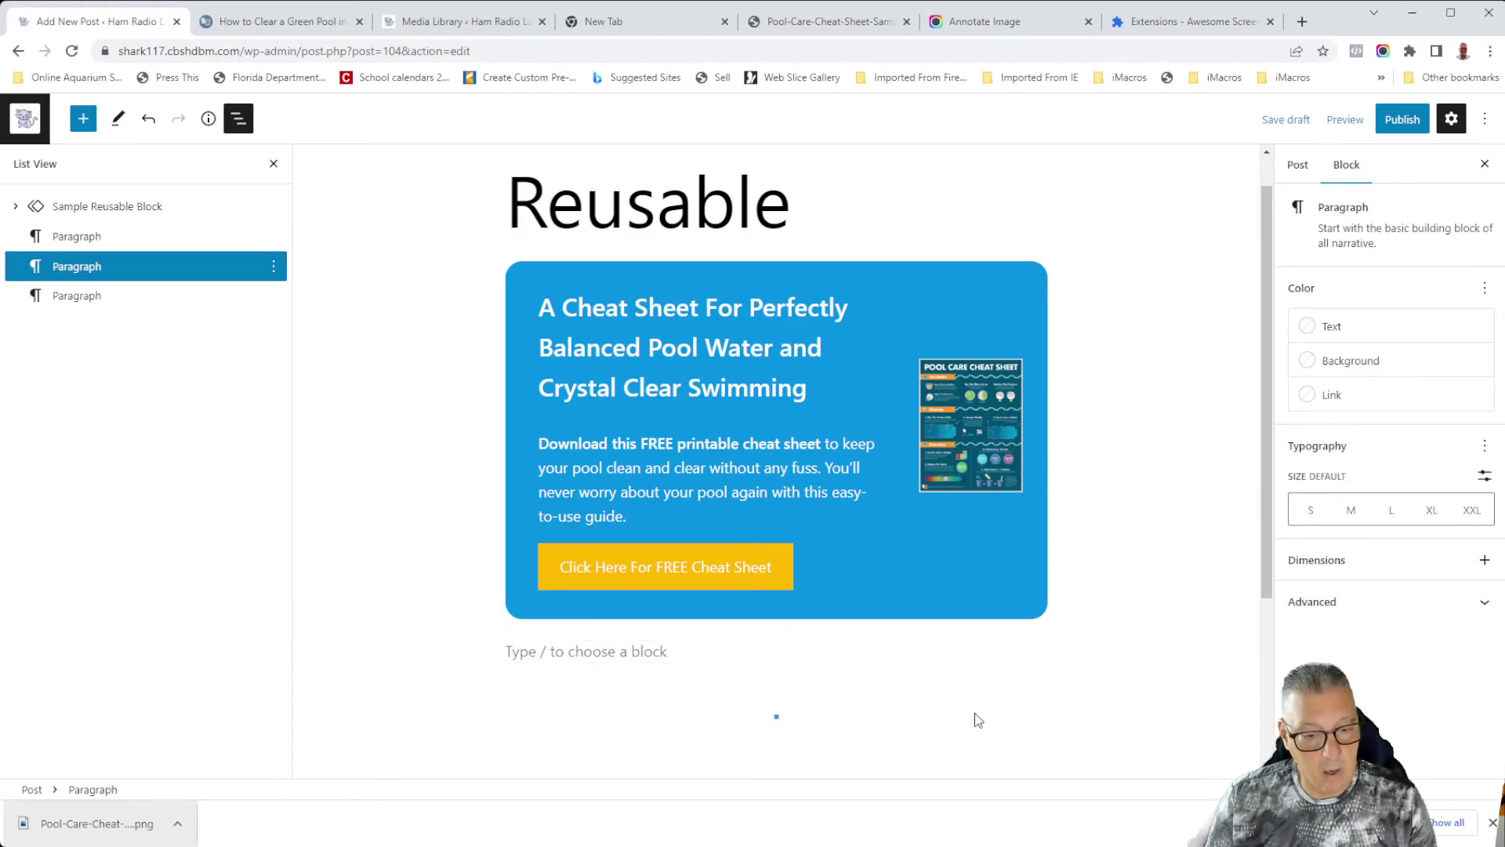
left_click(1035, 683)
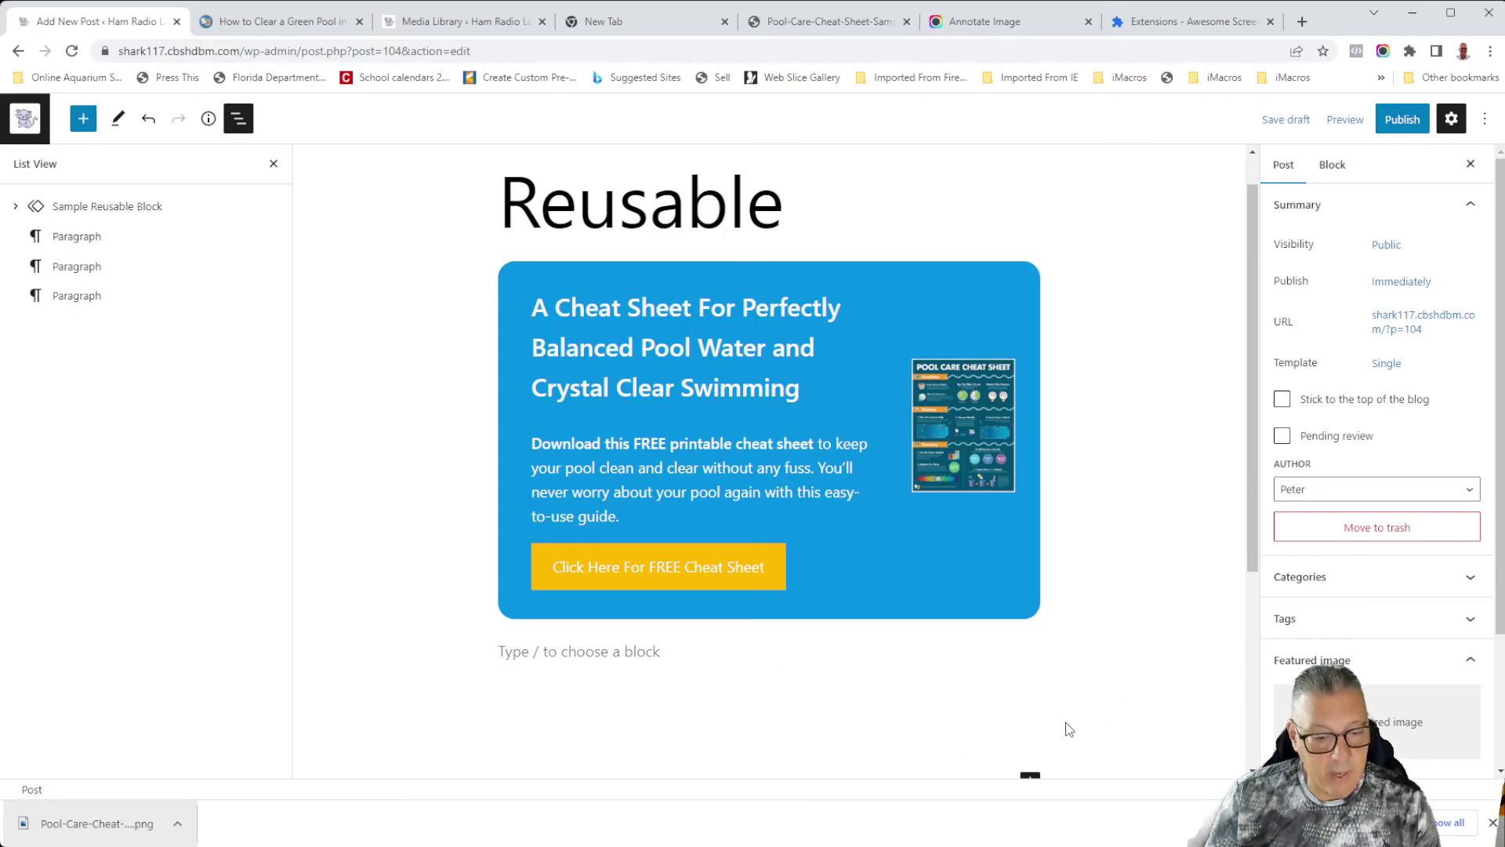
scroll(1069, 725, "down", 4)
Insert Sample Reusable Block again from the Reusable tab of the full block library.
left_click(1030, 467)
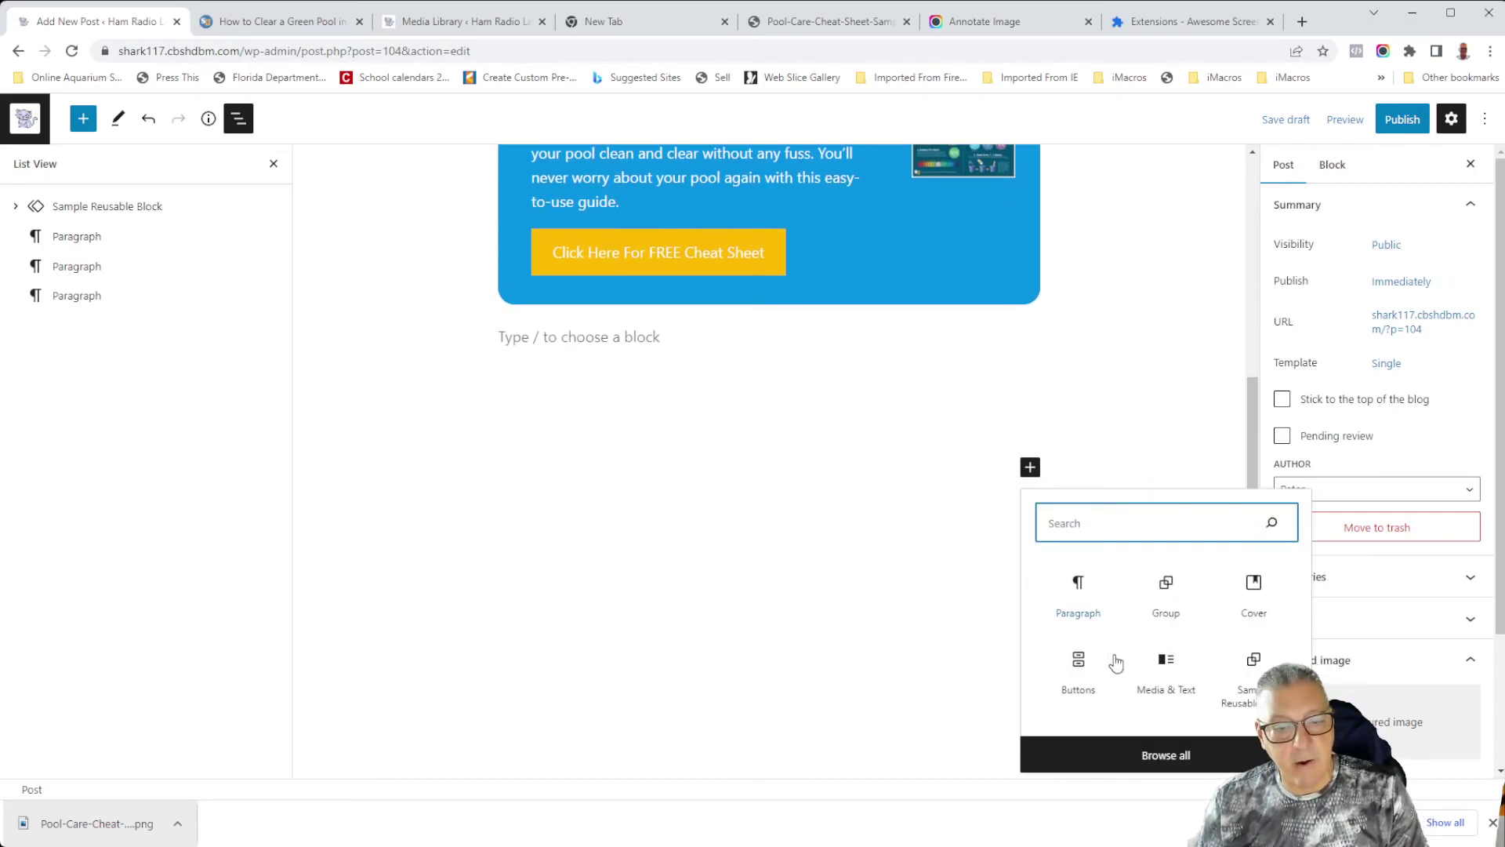
left_click(1164, 754)
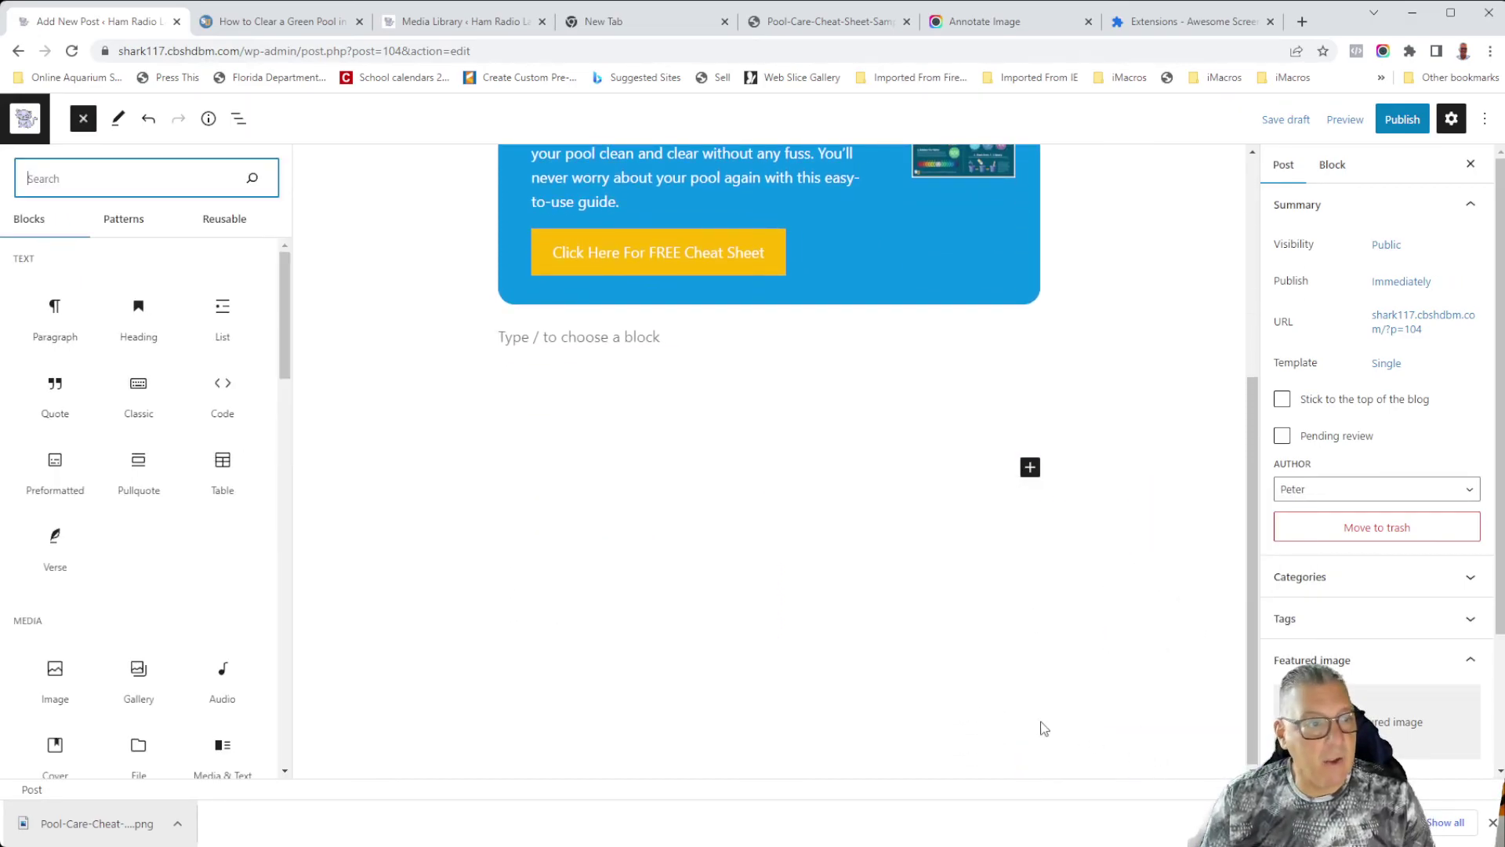
left_click(232, 228)
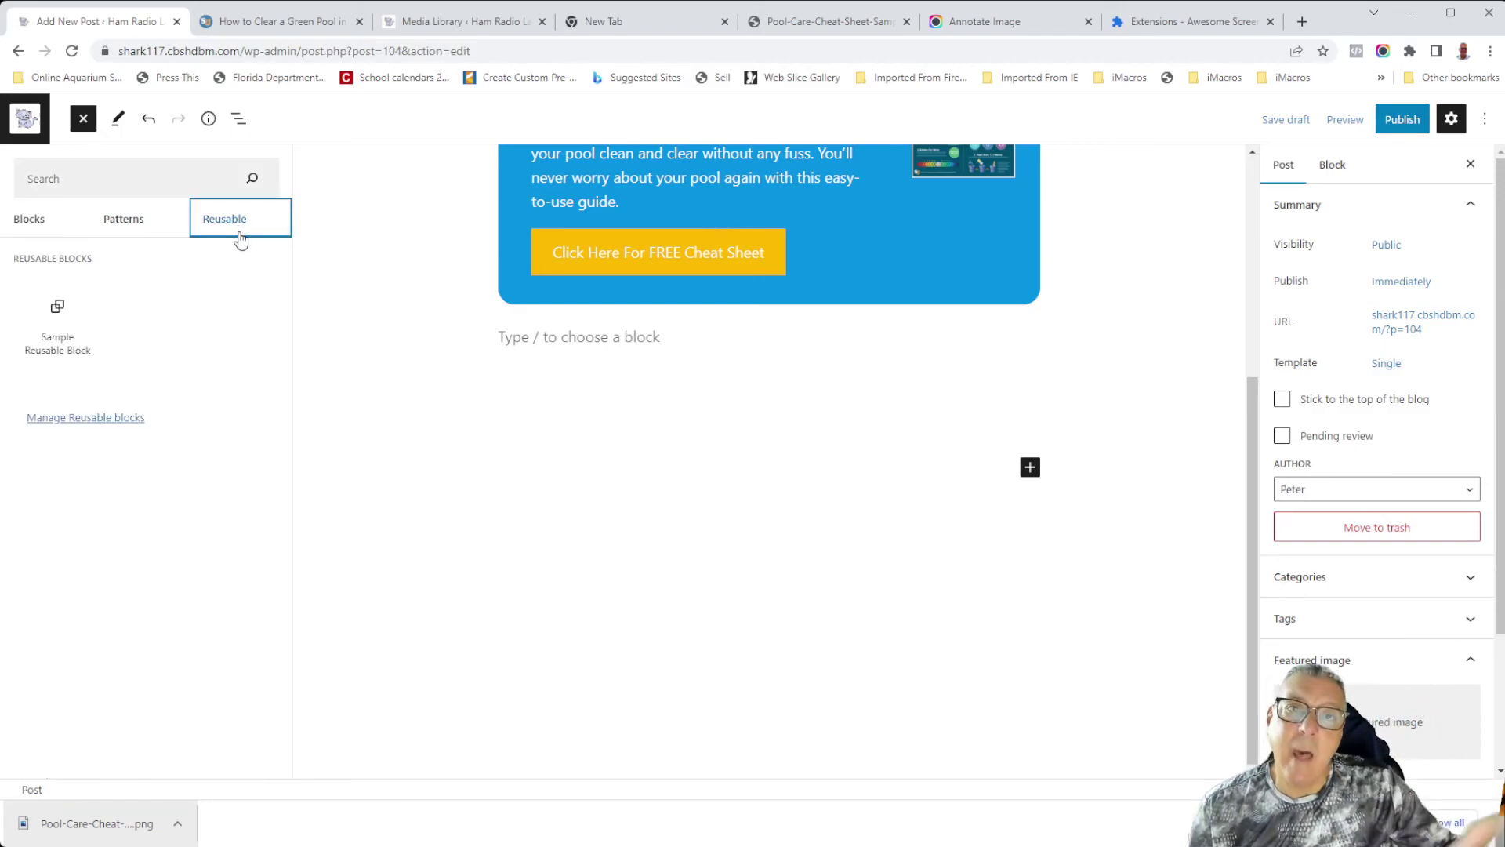
mouse_move(78, 321)
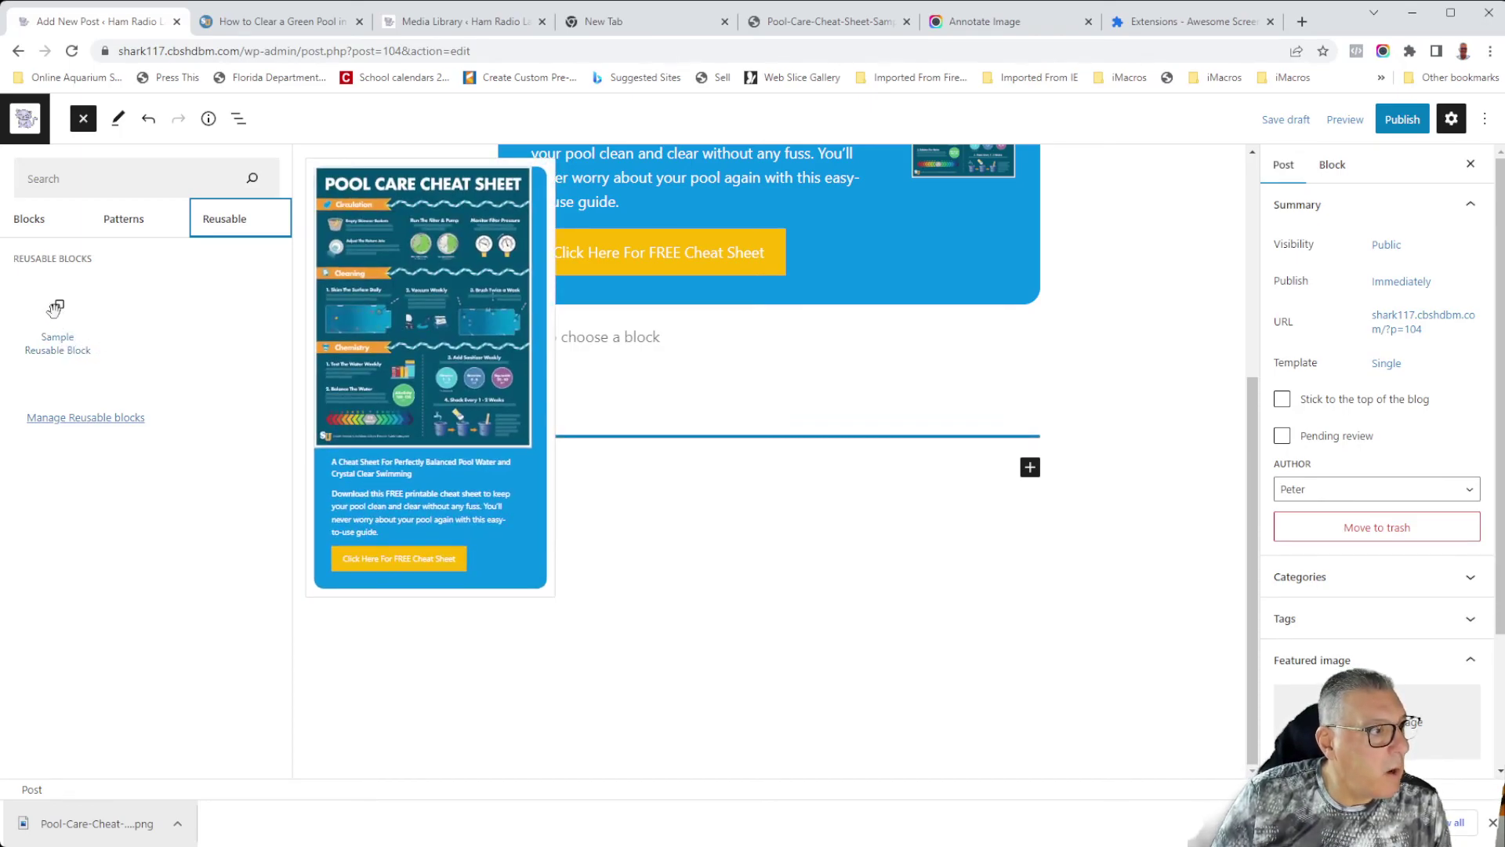
left_click(55, 308)
scroll(897, 525, "down", 4)
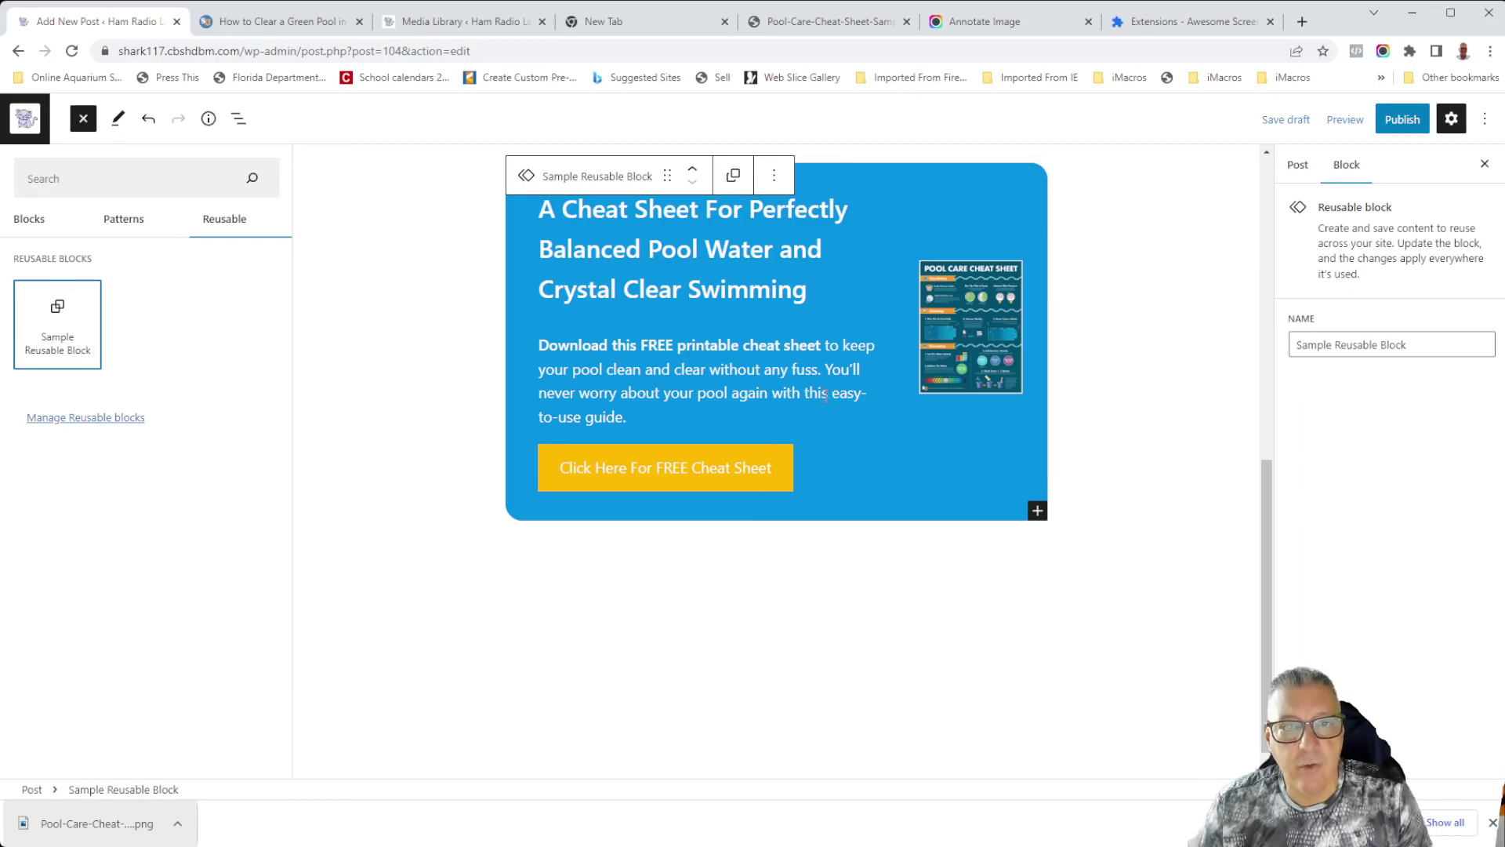
key("ctrl+shift+d")
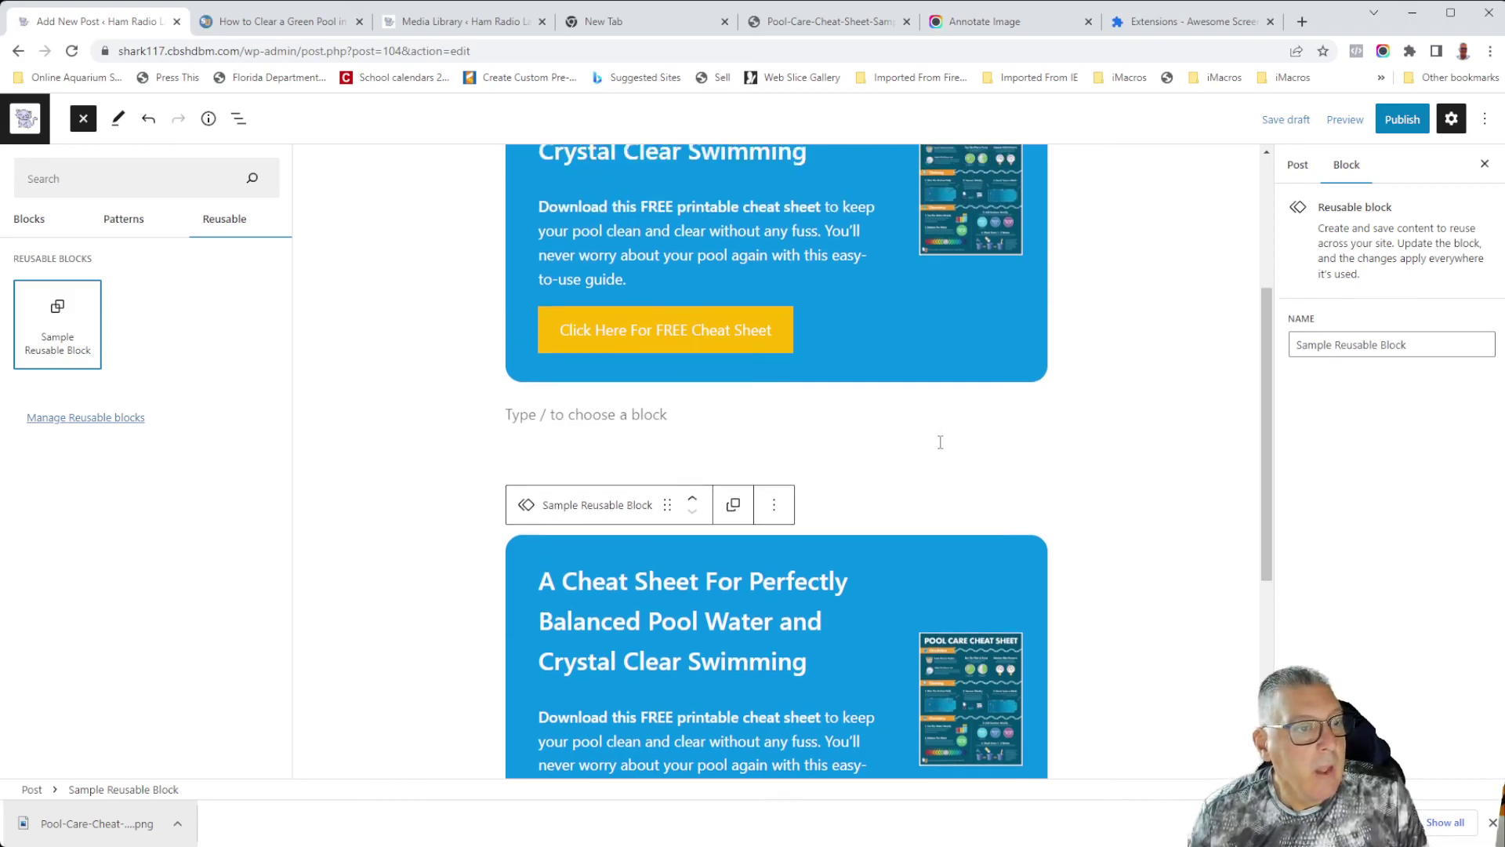
scroll(944, 435, "up", 1)
scroll(944, 439, "down", 1)
scroll(943, 438, "down", 4)
scroll(944, 439, "up", 2)
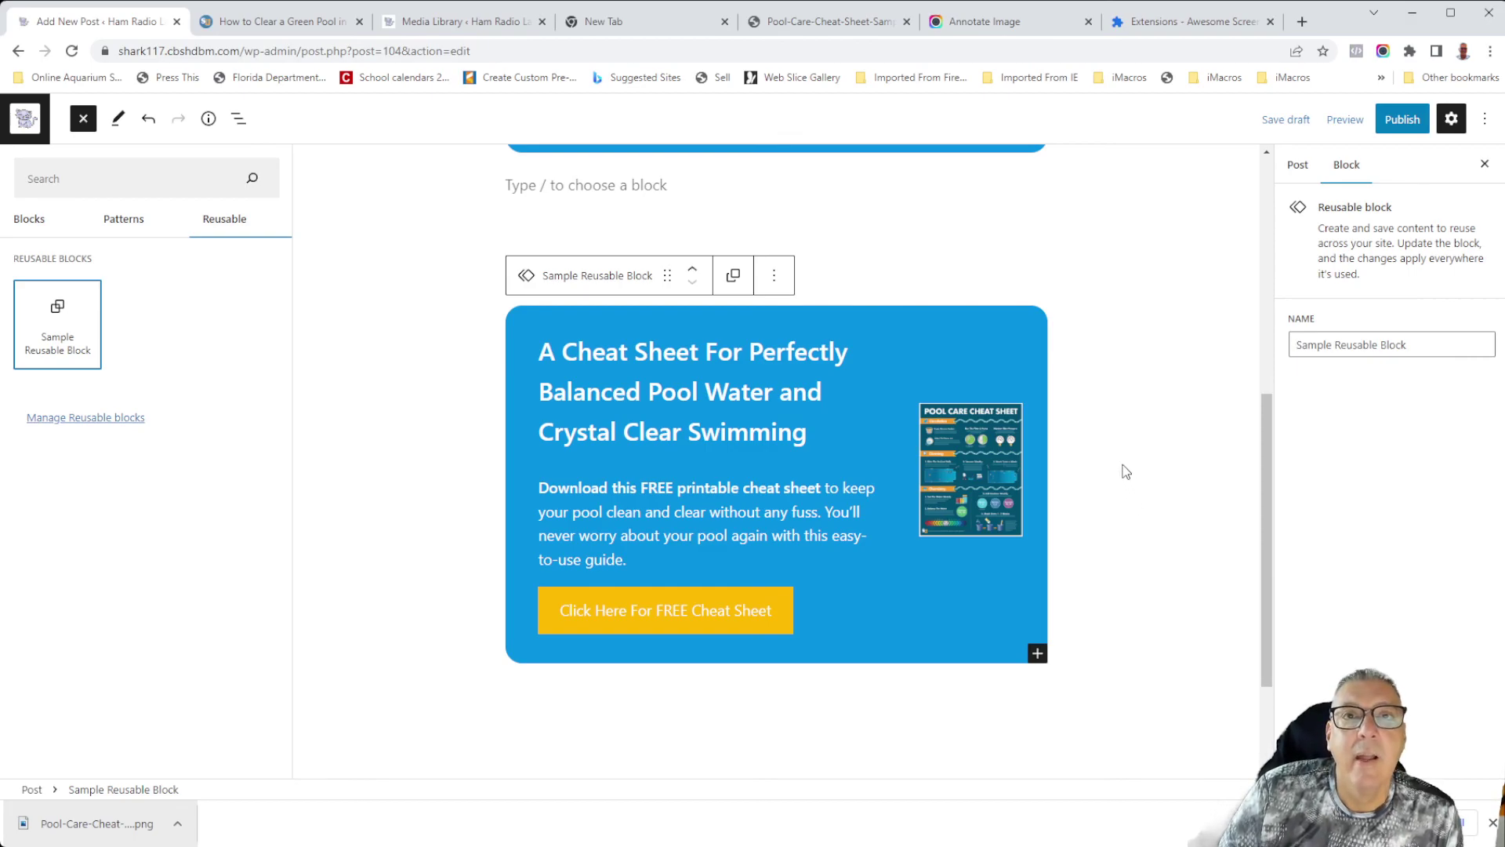
scroll(1126, 471, "down", 1)
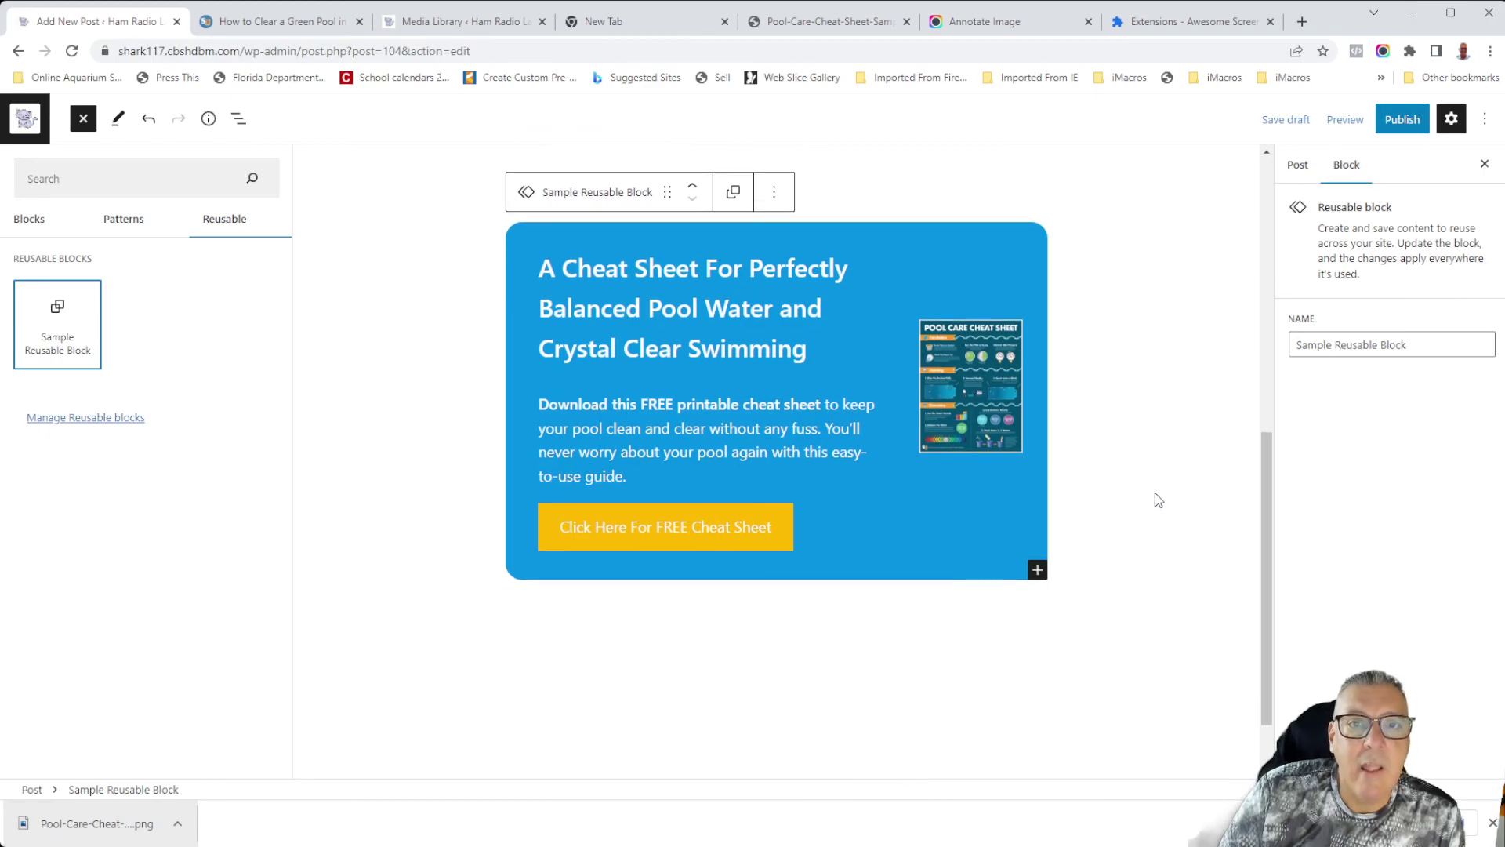